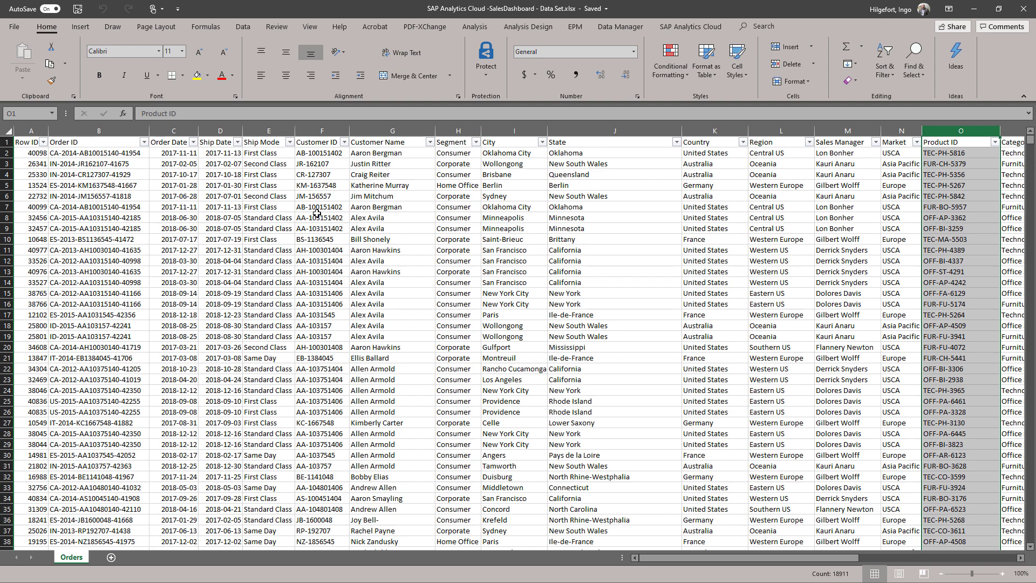
Examine the Customer ID, Customer Name, Region and Product ID columns and the product-related columns of the Orders sheet
left_click(322, 131)
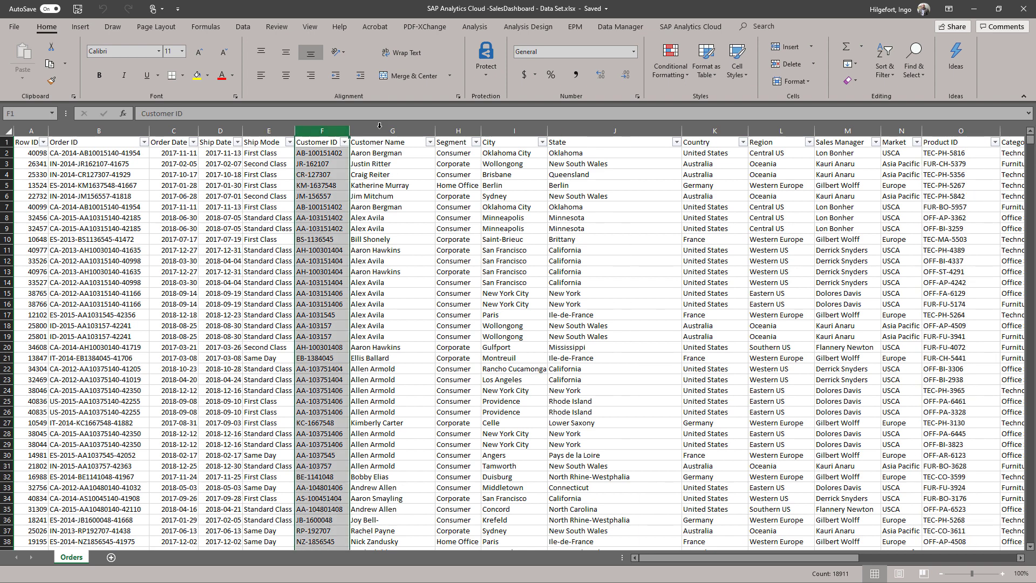
left_click(390, 129)
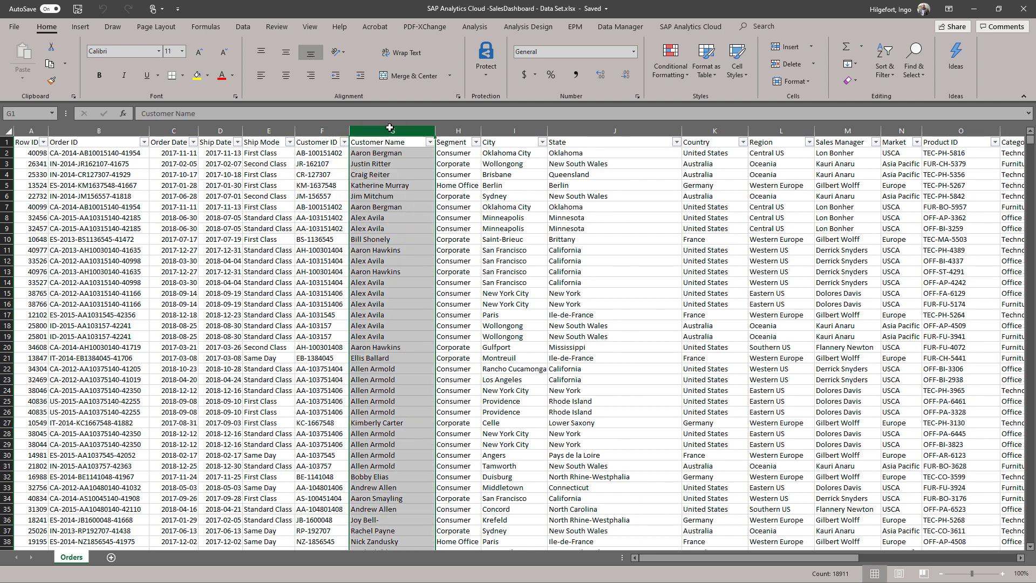
left_click(739, 131)
left_click(767, 131)
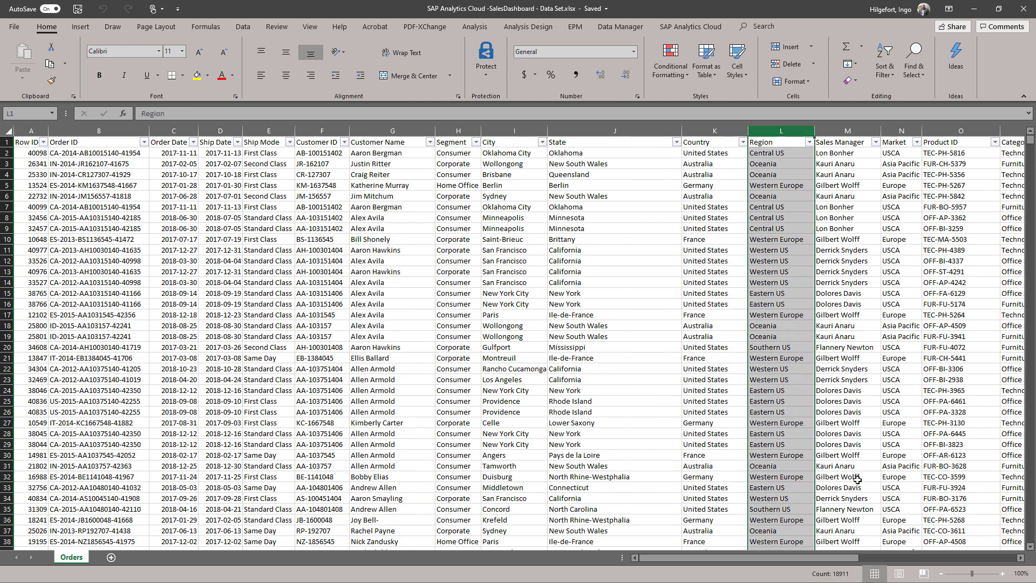
left_click_drag(854, 559, 983, 559)
left_click(517, 130)
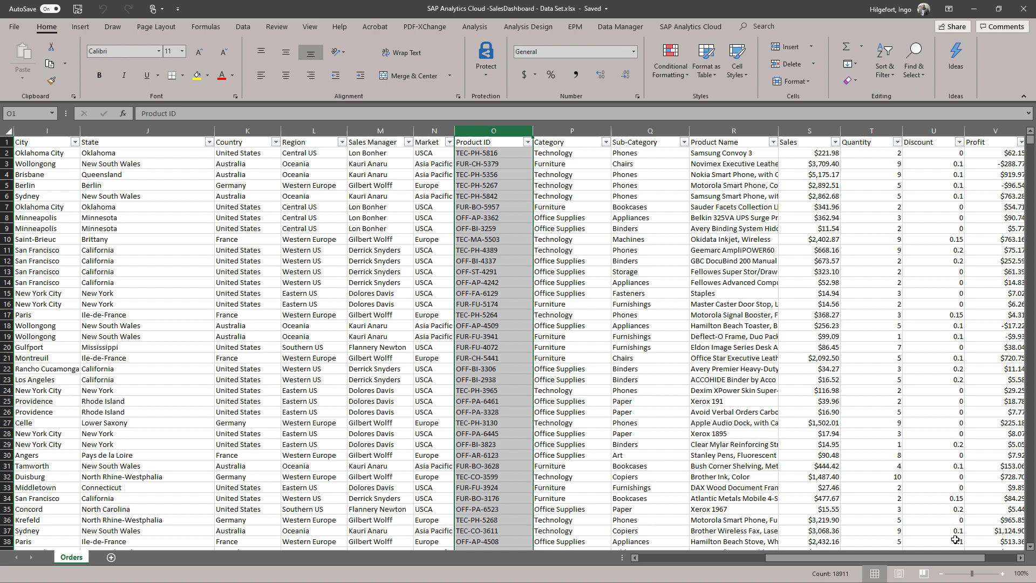
left_click_drag(967, 558, 1010, 64)
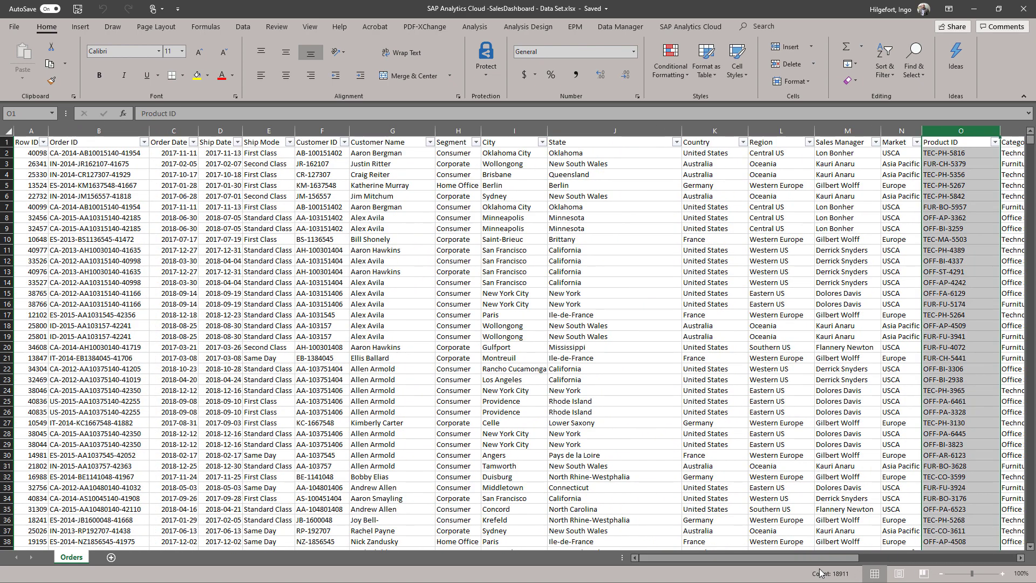
Switch to SAP Analytics Cloud and open the public dimensions list for creating dimensions
left_click(975, 9)
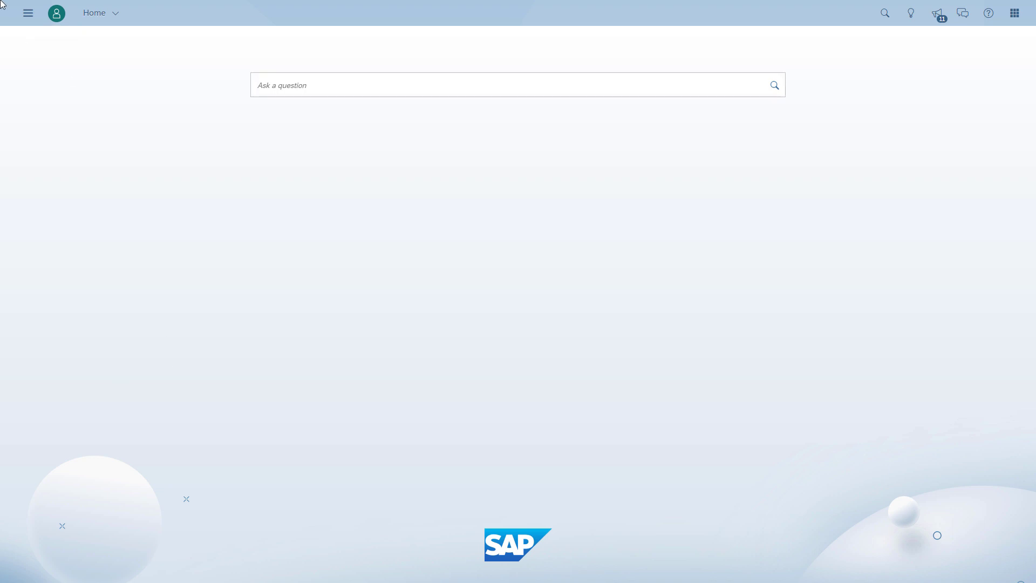
left_click(28, 19)
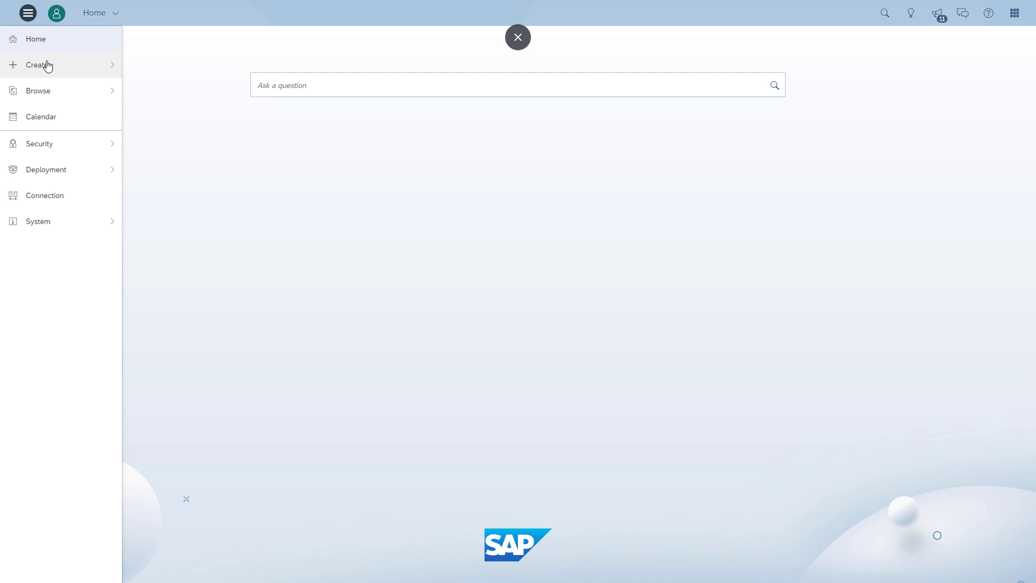
mouse_move(46, 65)
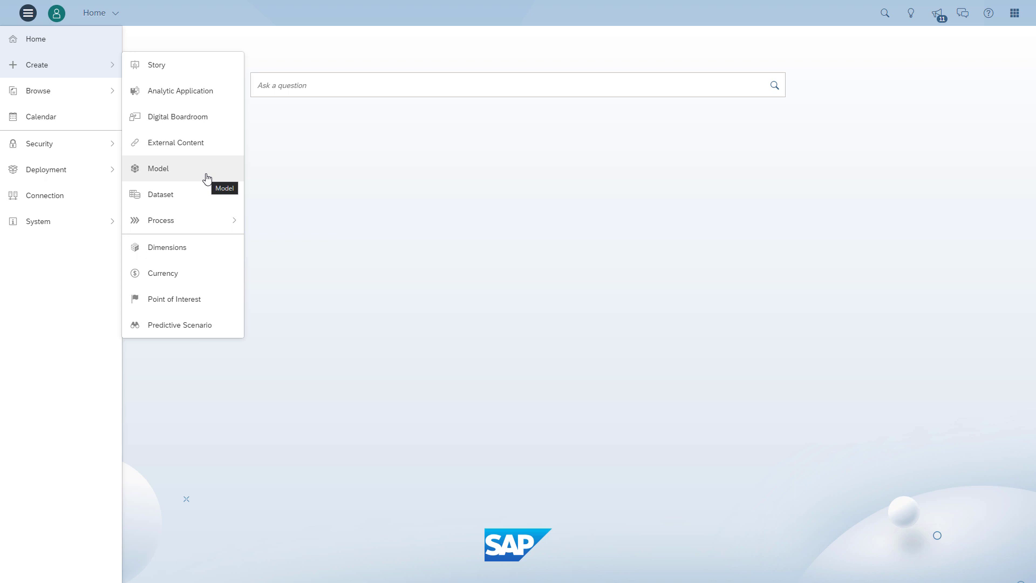
left_click(207, 248)
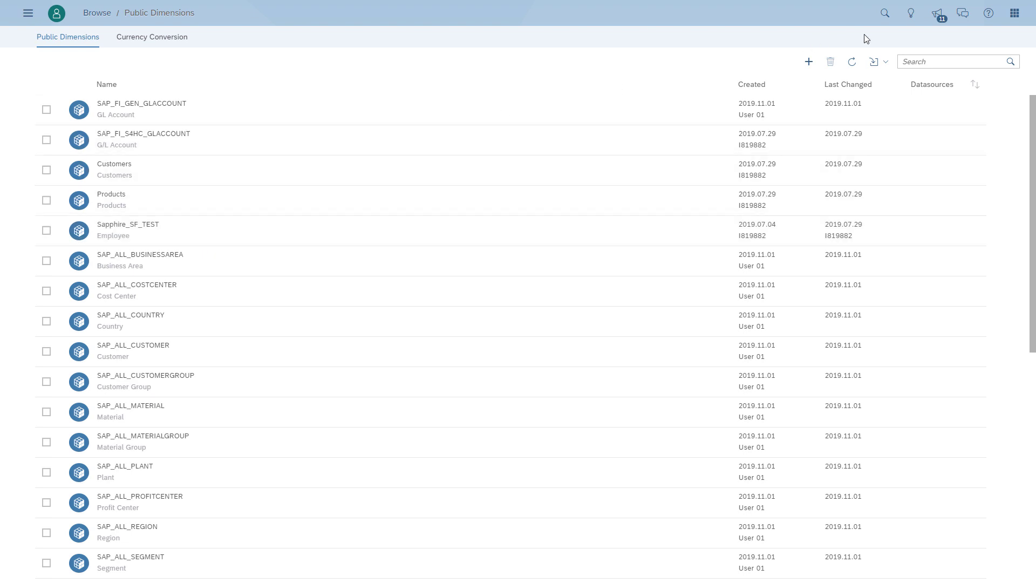
Create a new public dimension of type Generic with the name Customer and the description Customer
left_click(809, 61)
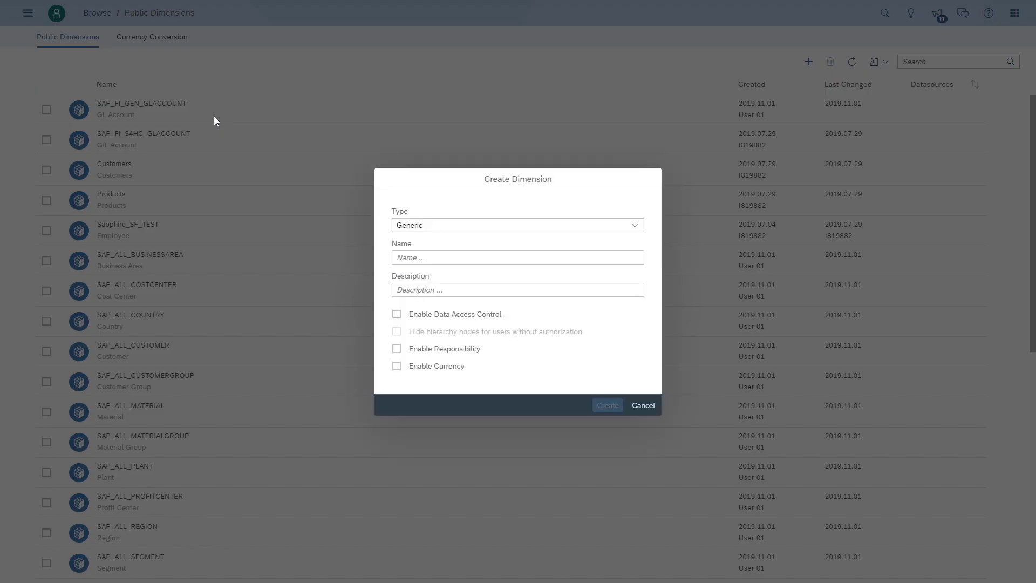
left_click(635, 226)
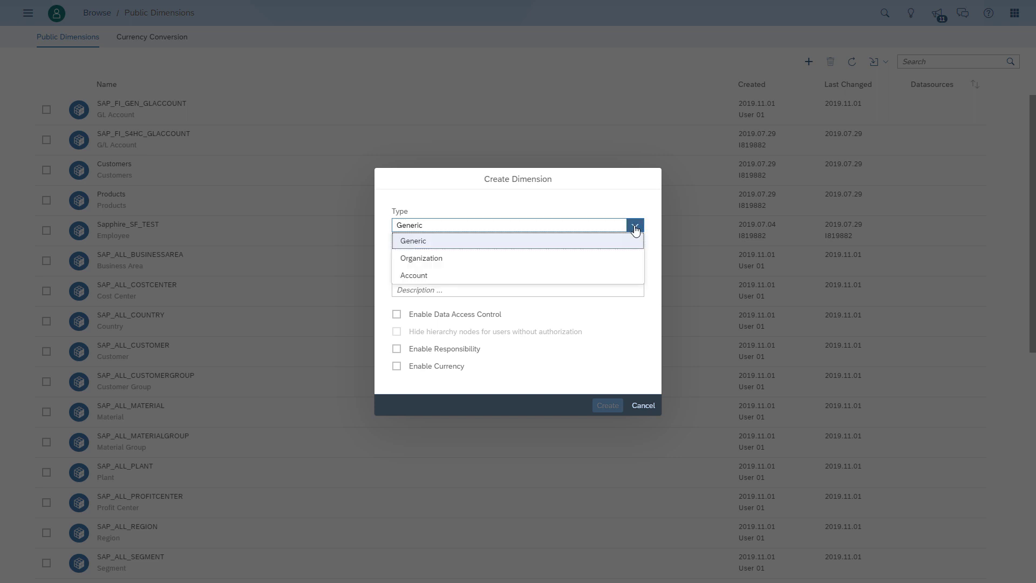
left_click(452, 209)
left_click(447, 258)
left_click(447, 258)
type("Customer")
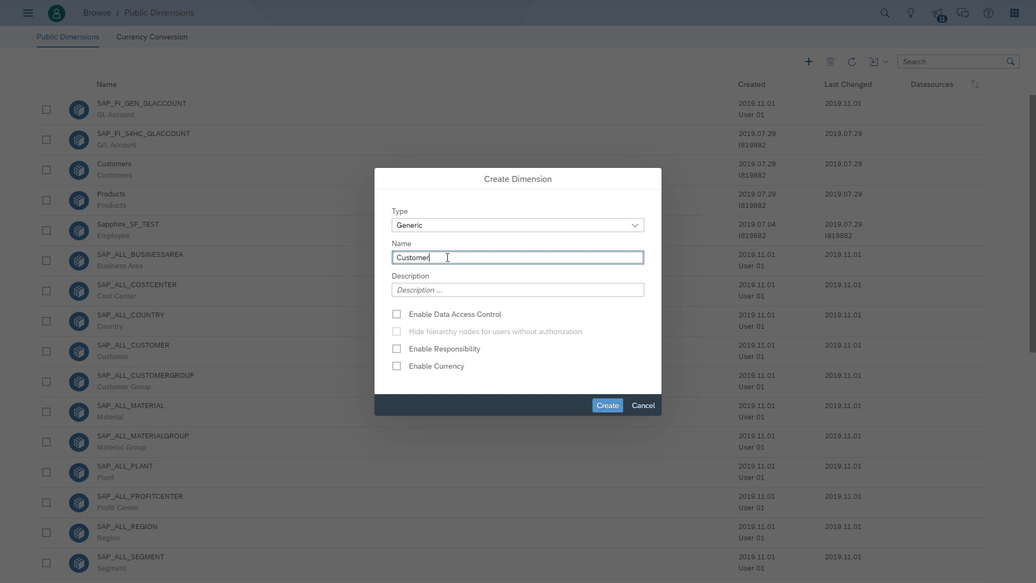
key("Tab")
type("Customer")
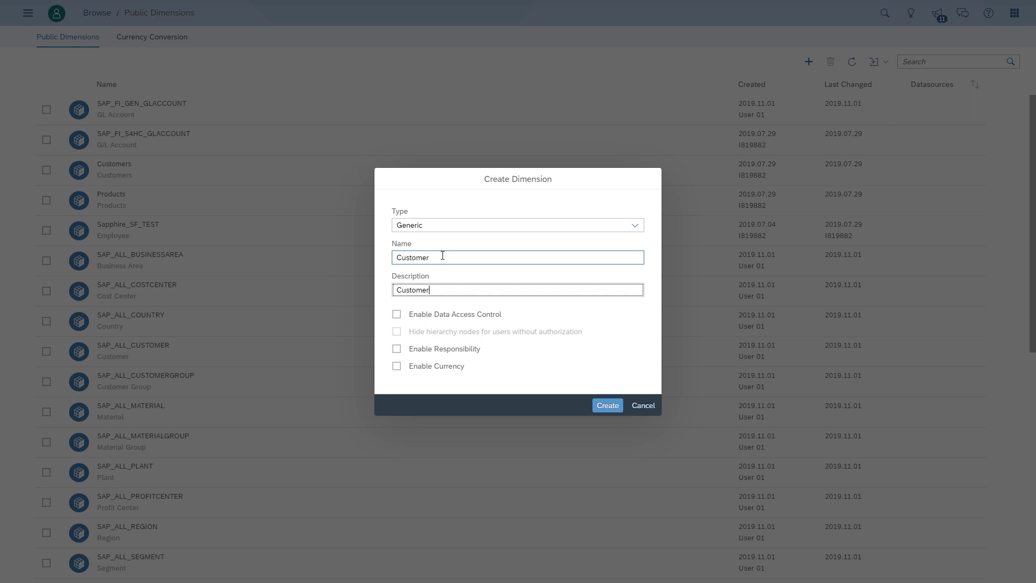
left_click(623, 414)
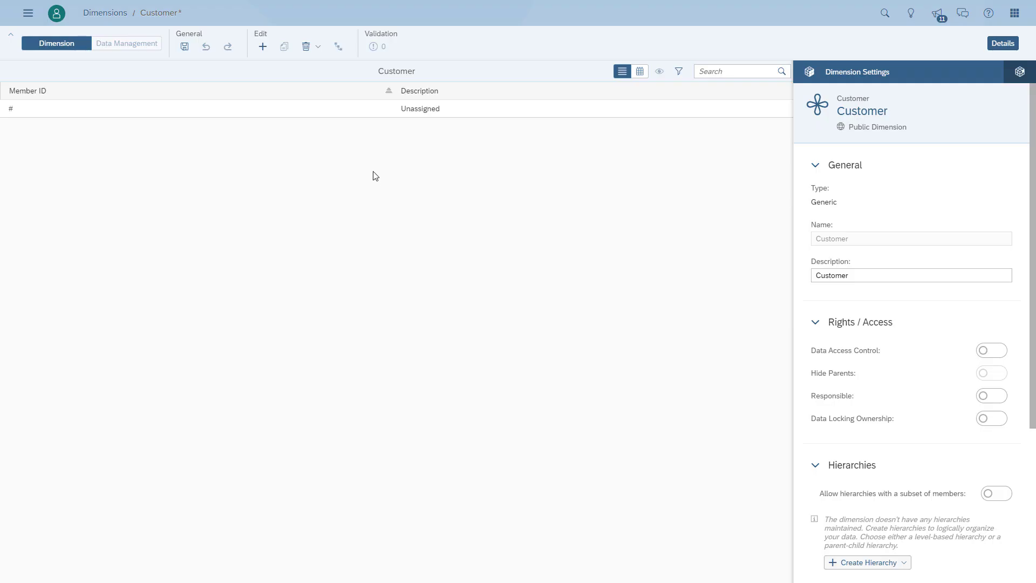
Show the Customer dimension in the grid view, review its dimension settings, and save it
left_click(640, 73)
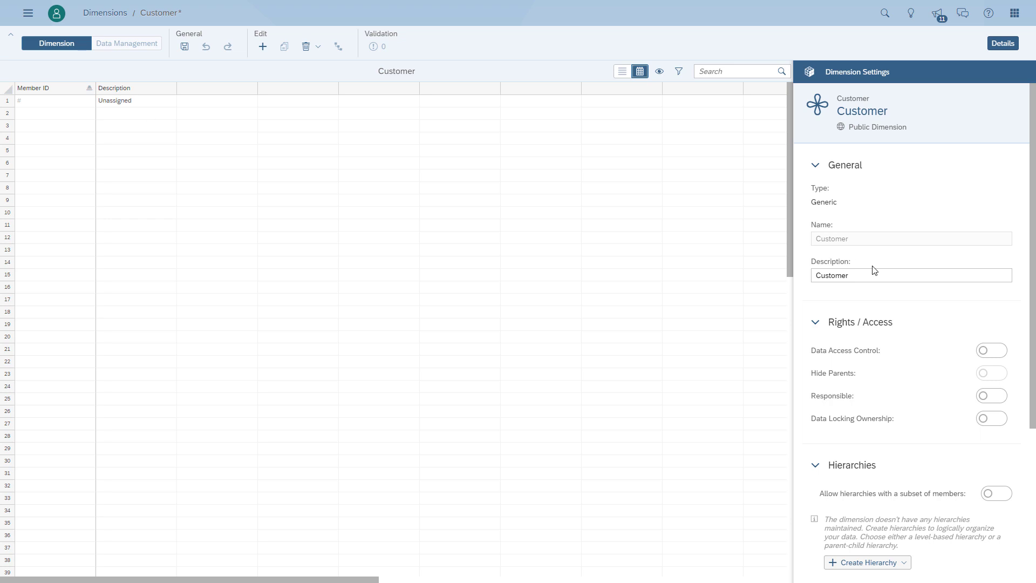
scroll(933, 297, "down", 5)
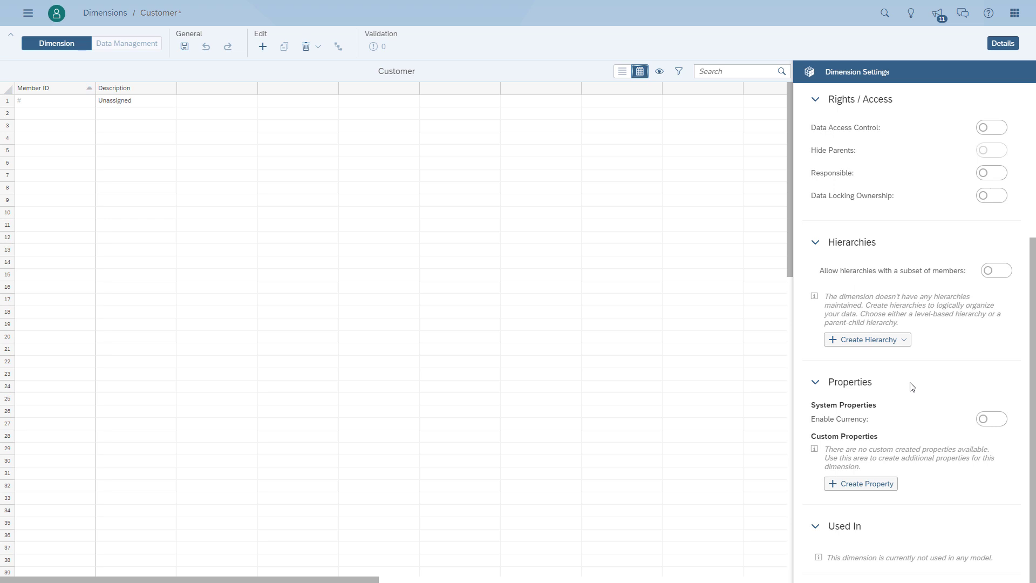
scroll(911, 386, "up", 5)
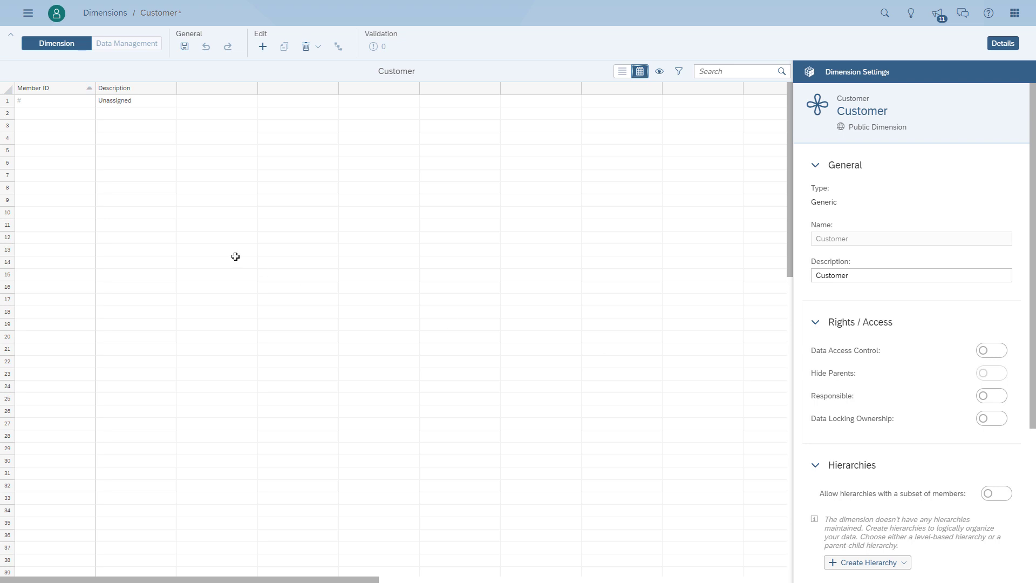
left_click(184, 48)
left_click(185, 47)
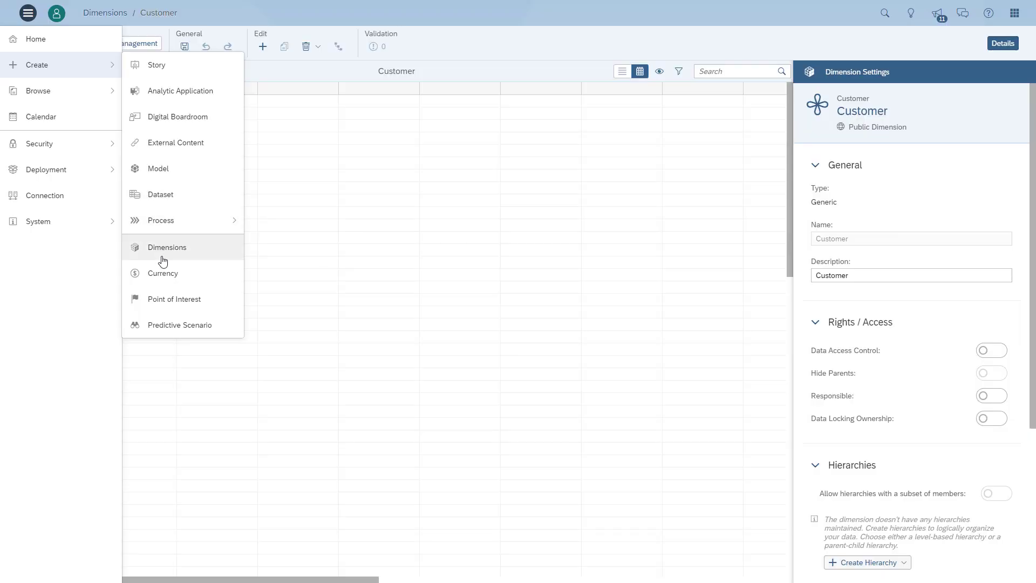
Create another public dimension of type Generic with the name Product and the description Product
left_click(160, 251)
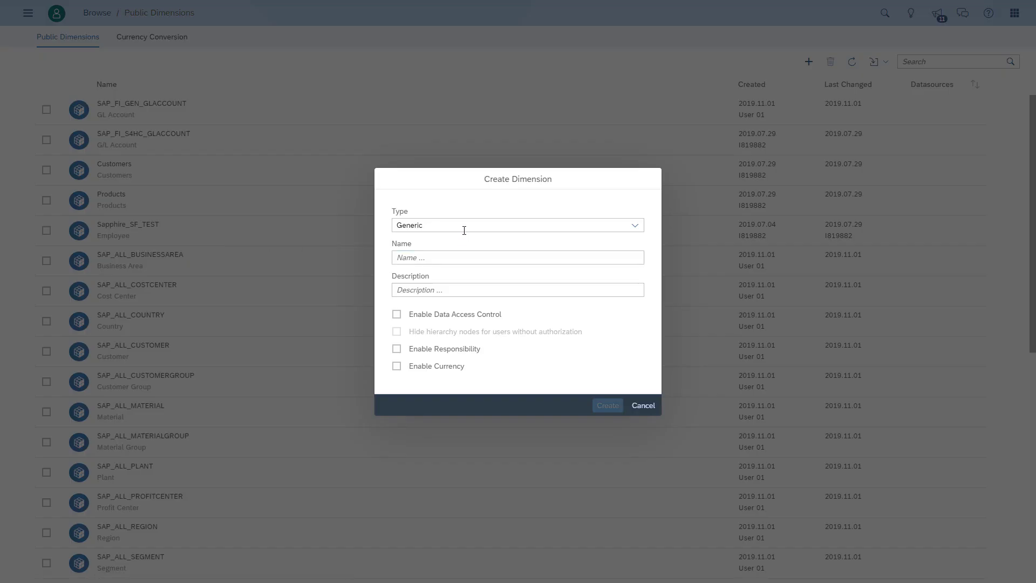
left_click(446, 259)
type("Product")
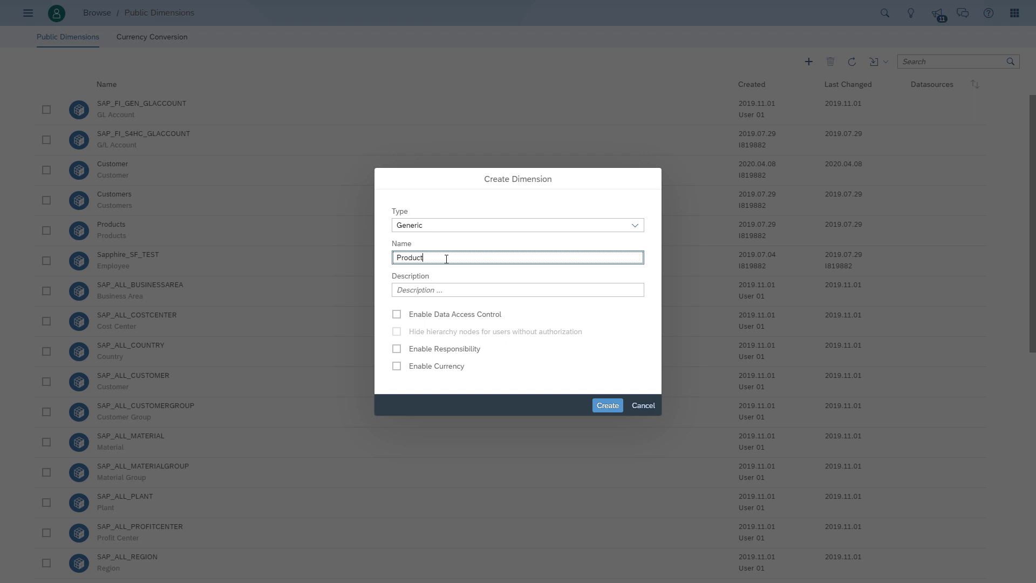
key("Tab")
type("Product")
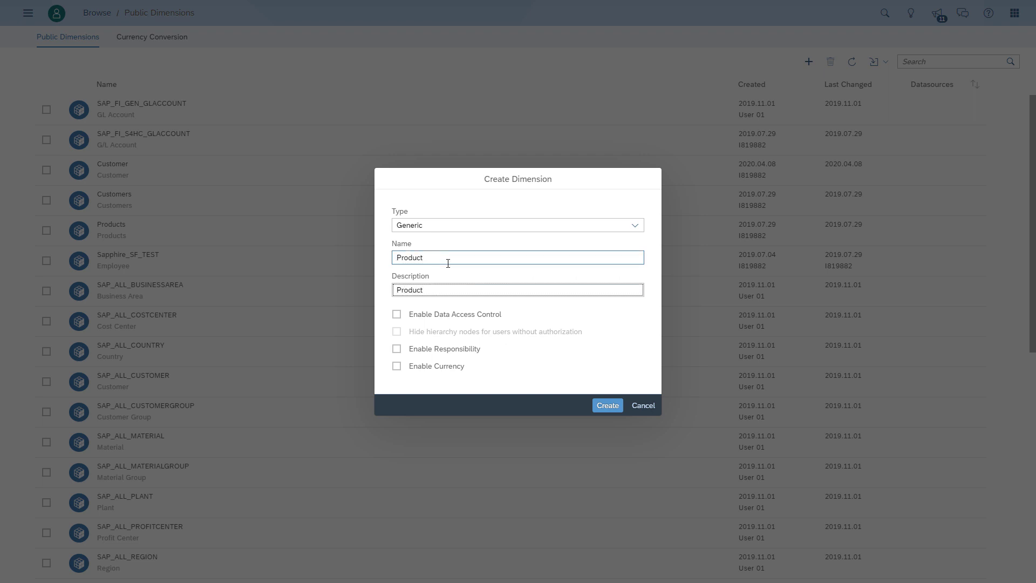
left_click(618, 410)
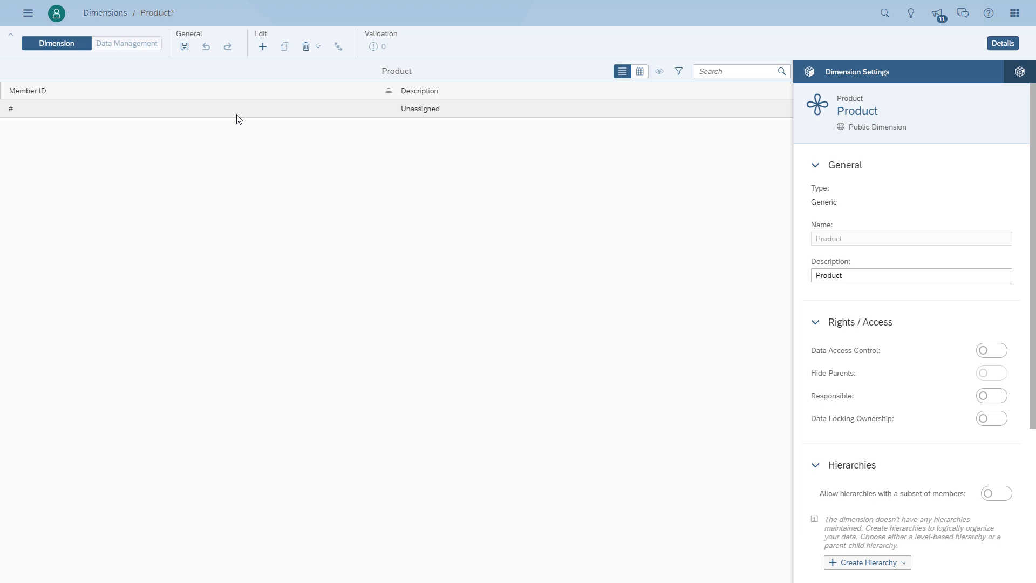
Show the Product dimension in the grid view and add a custom property with ID ProductCategory and description Product Category
left_click(642, 74)
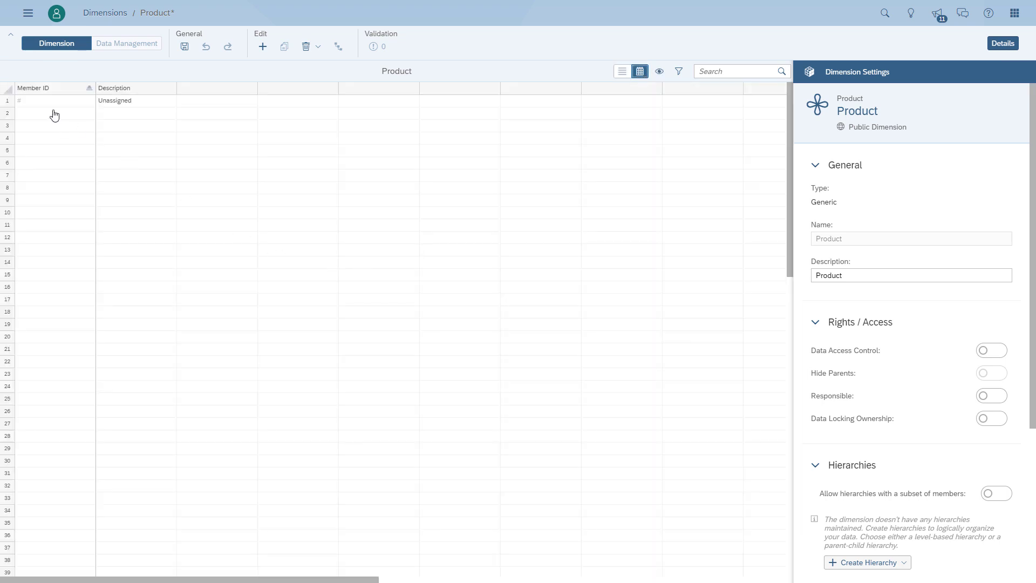
scroll(888, 419, "down", 2)
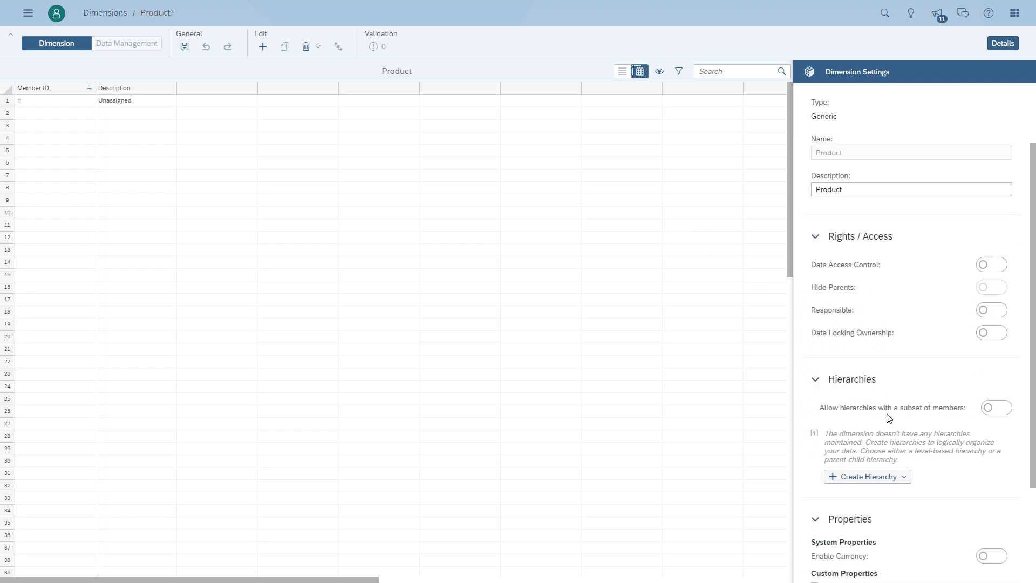
scroll(889, 419, "down", 2)
left_click(861, 489)
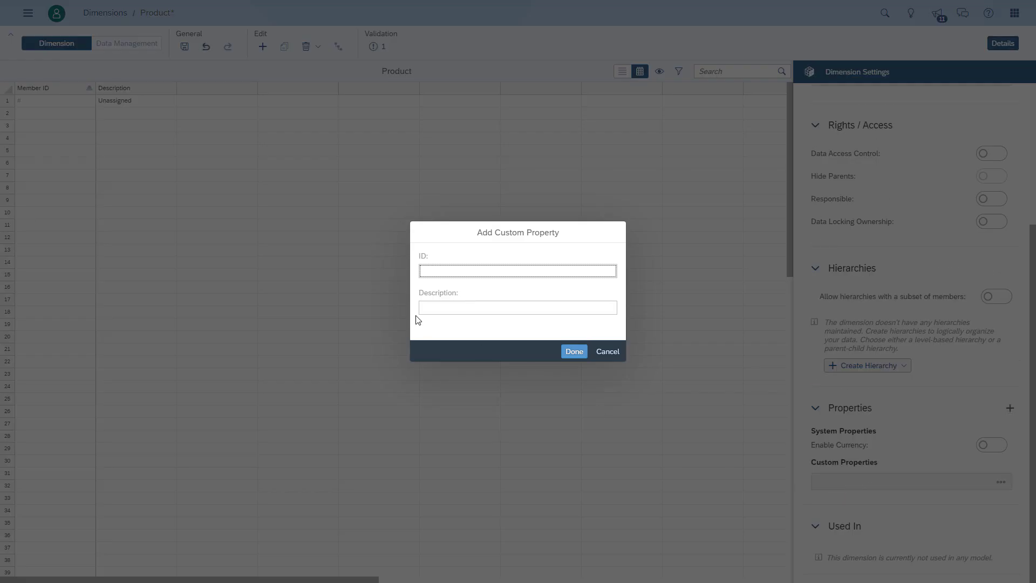
type("Product Category")
key("ctrl+a")
key("ctrl+c")
key("Tab")
key("ctrl+v")
key("shift+Tab")
key("Home")
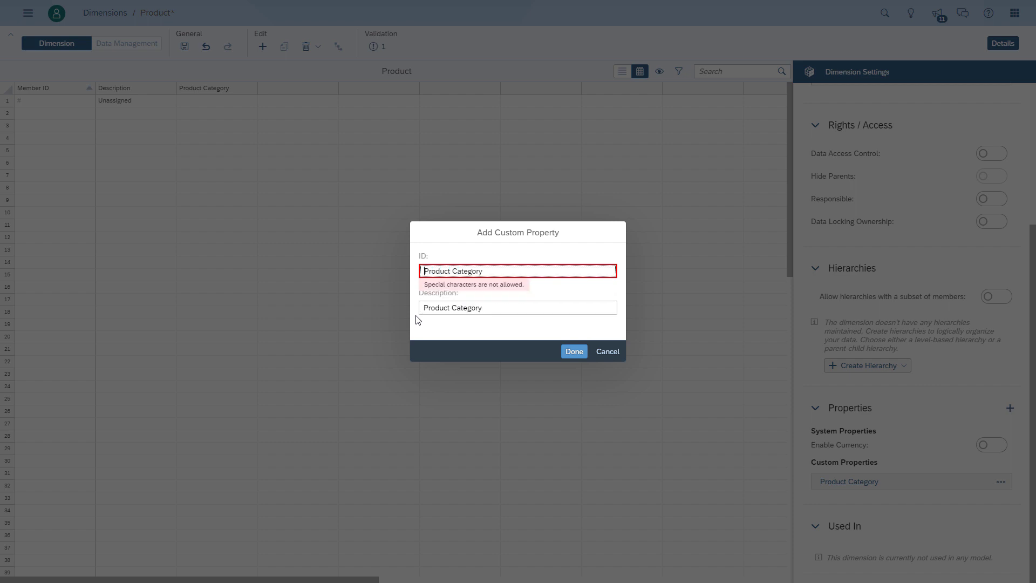
key("BackSpace")
key("Tab")
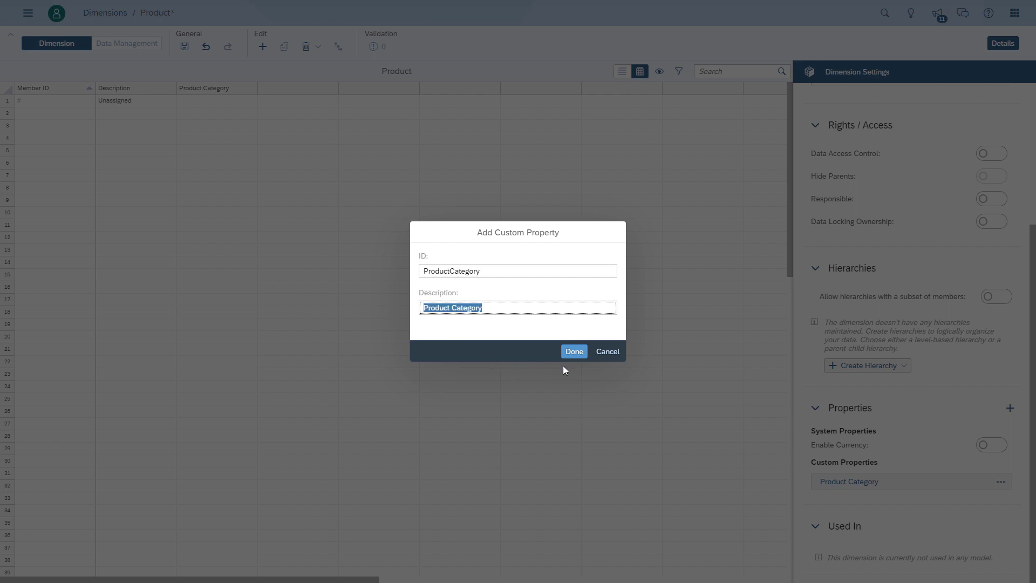
left_click(574, 352)
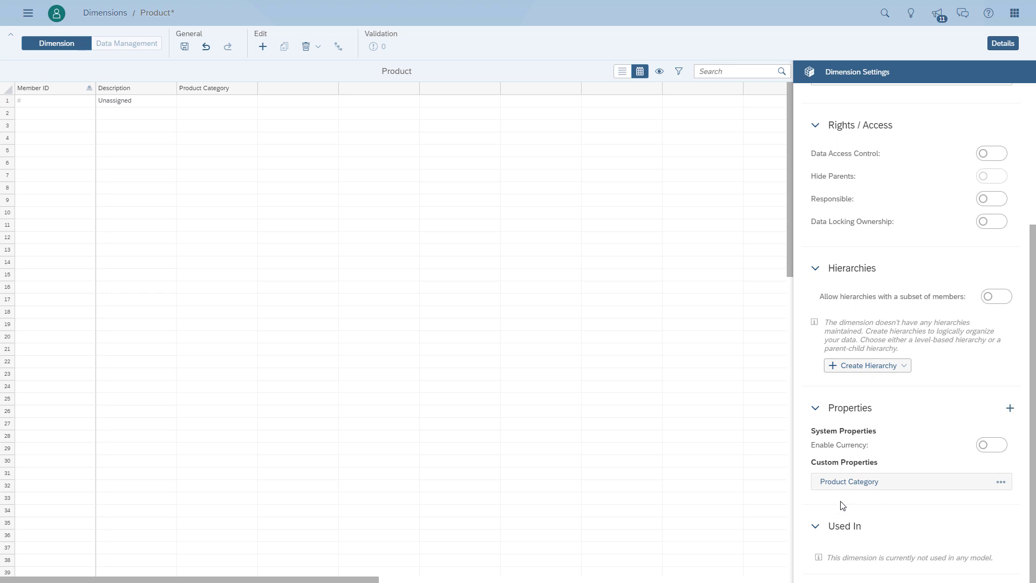
Add a second custom property to the Product dimension with ID ProductSubCategory and description Product Sub Category
left_click(1010, 408)
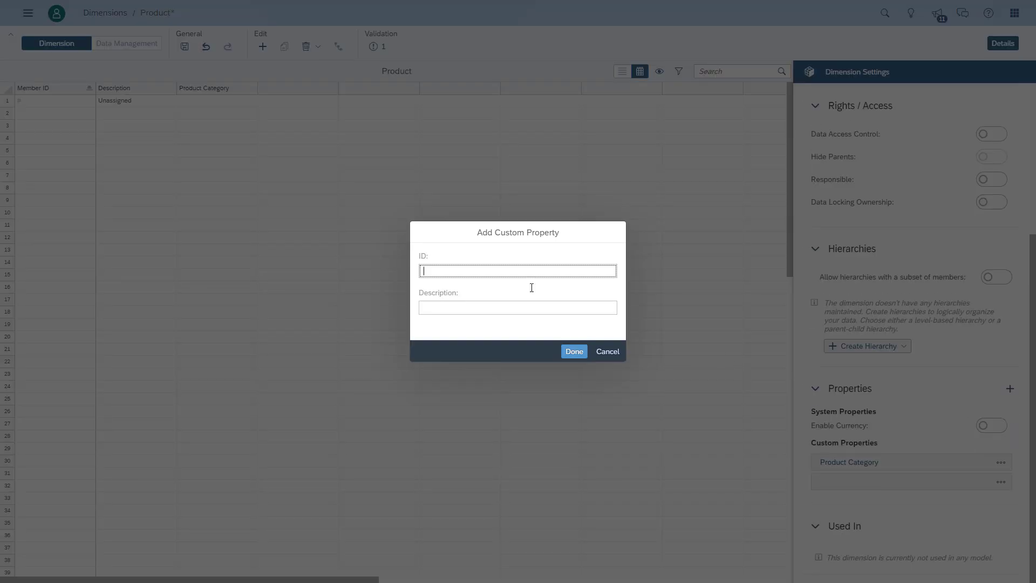
type("ProductSubCategory")
key("Tab")
type("Product Sub Category")
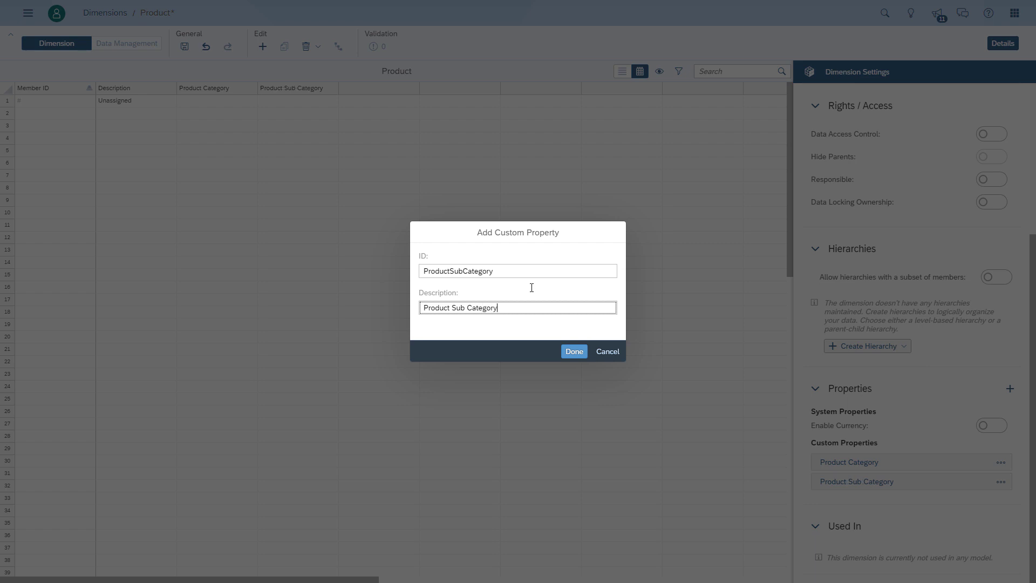
left_click(582, 359)
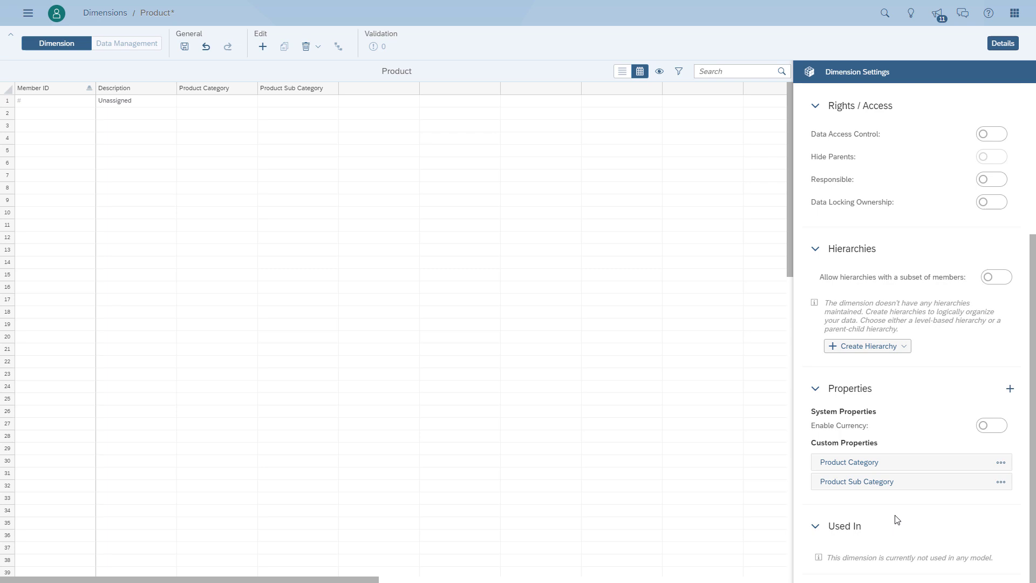
Check the available actions for the Product Category property and save the Product dimension
left_click(1001, 463)
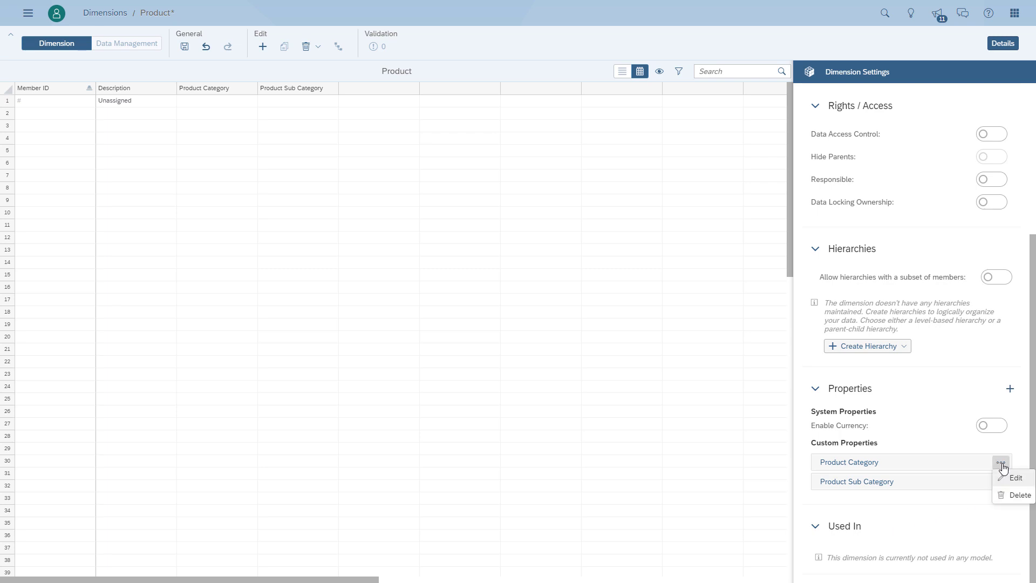
left_click(974, 521)
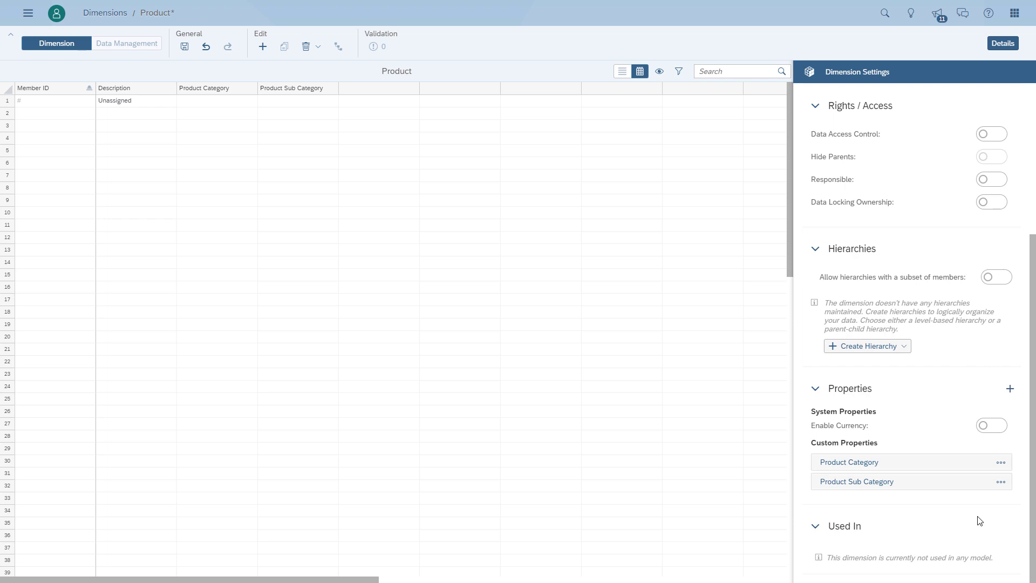
left_click(185, 47)
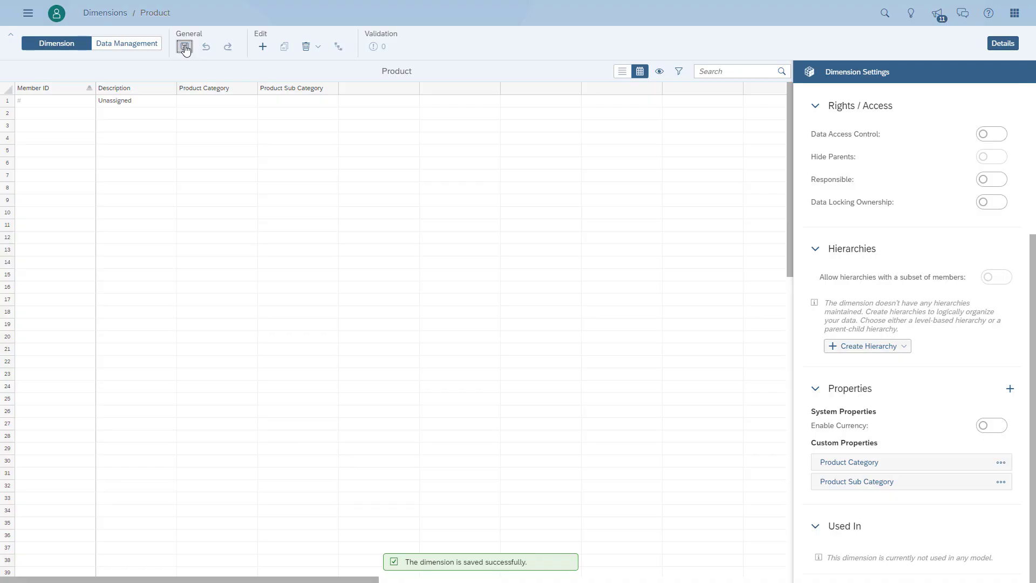
Create another public dimension of type Account with the name KeyFigures and the description Measures
left_click(29, 13)
mouse_move(51, 63)
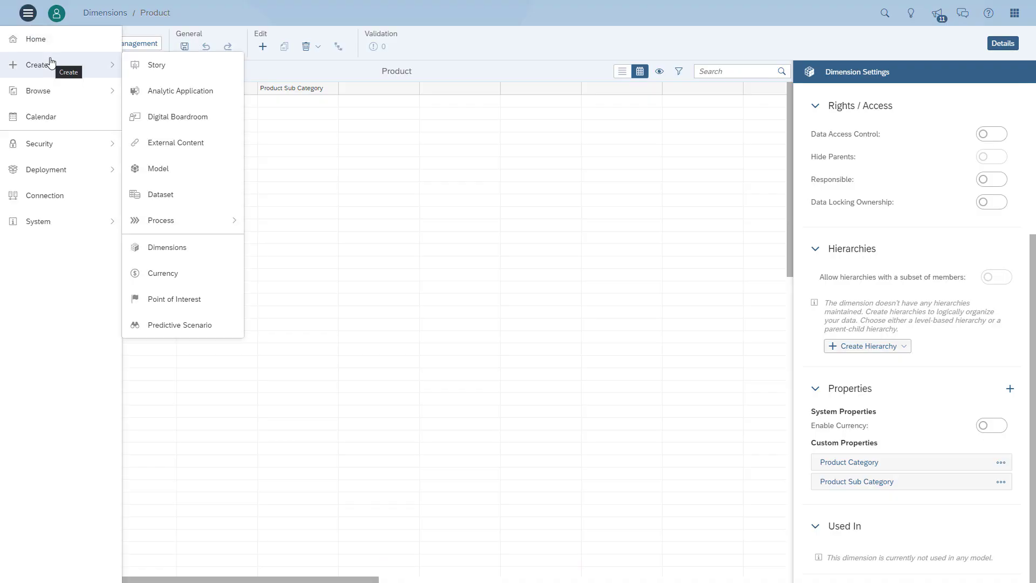
left_click(173, 247)
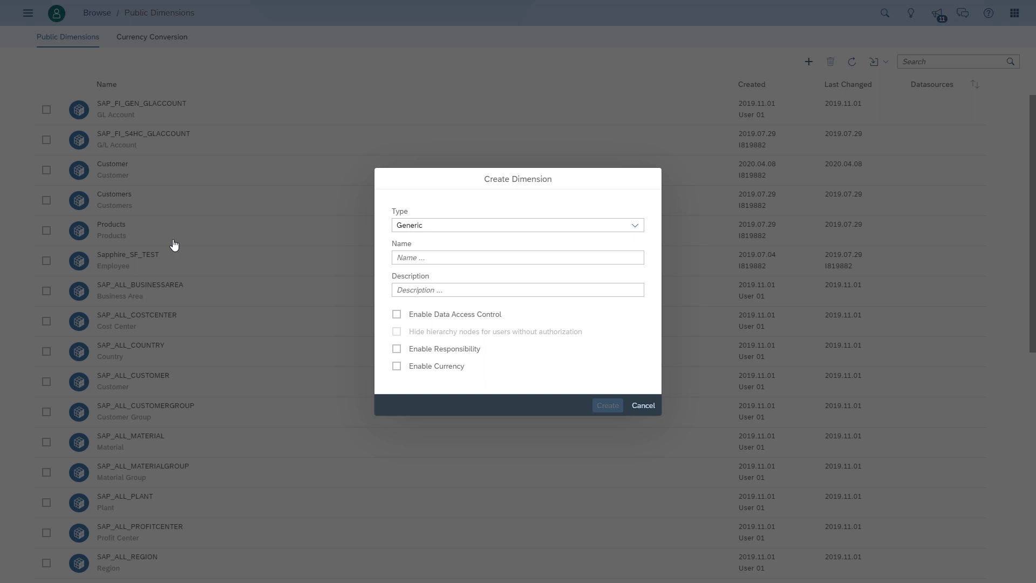
left_click(635, 226)
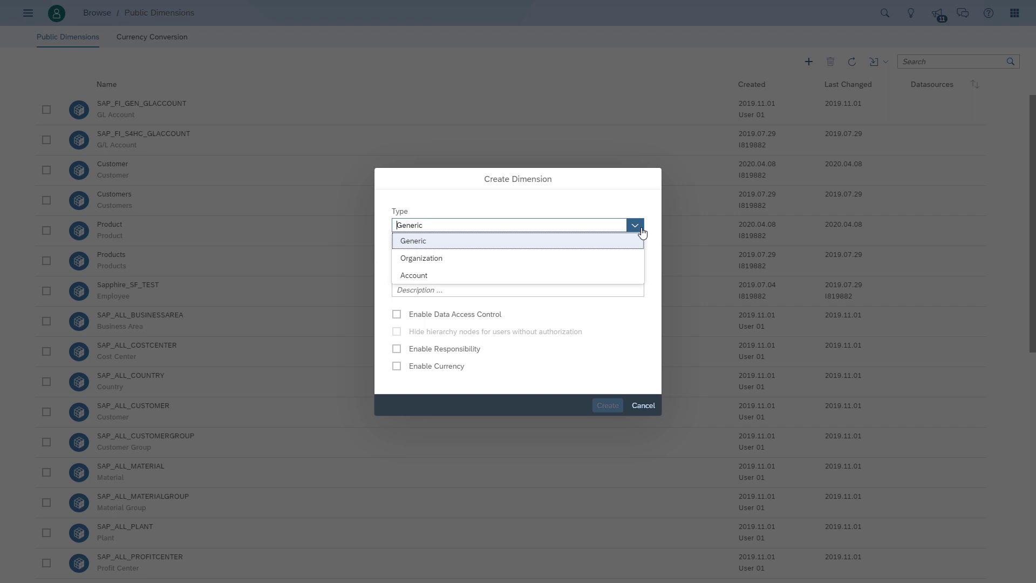
left_click(544, 275)
left_click(542, 277)
type("KeyFigures")
key("Tab")
type("Measure")
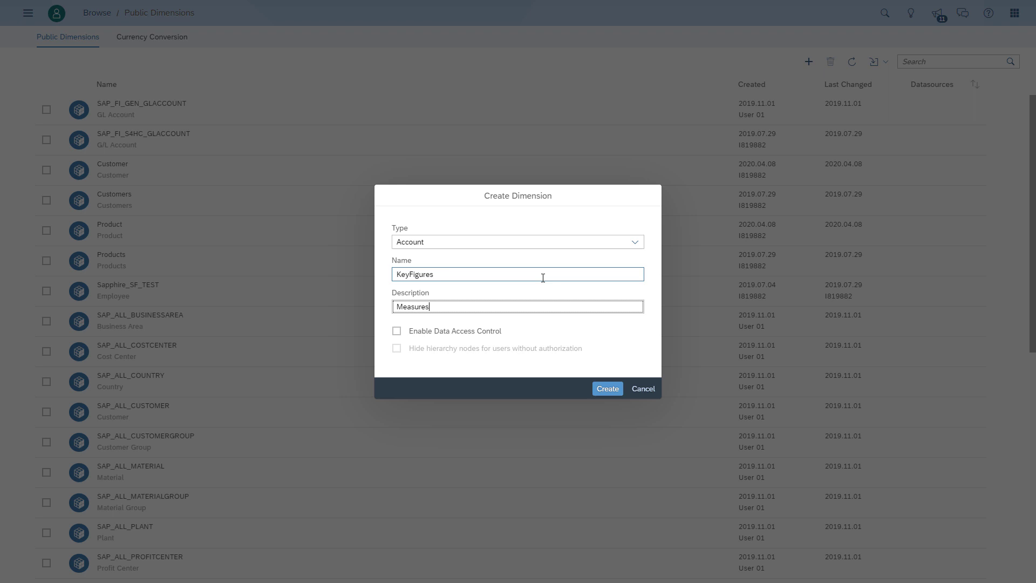
left_click(609, 389)
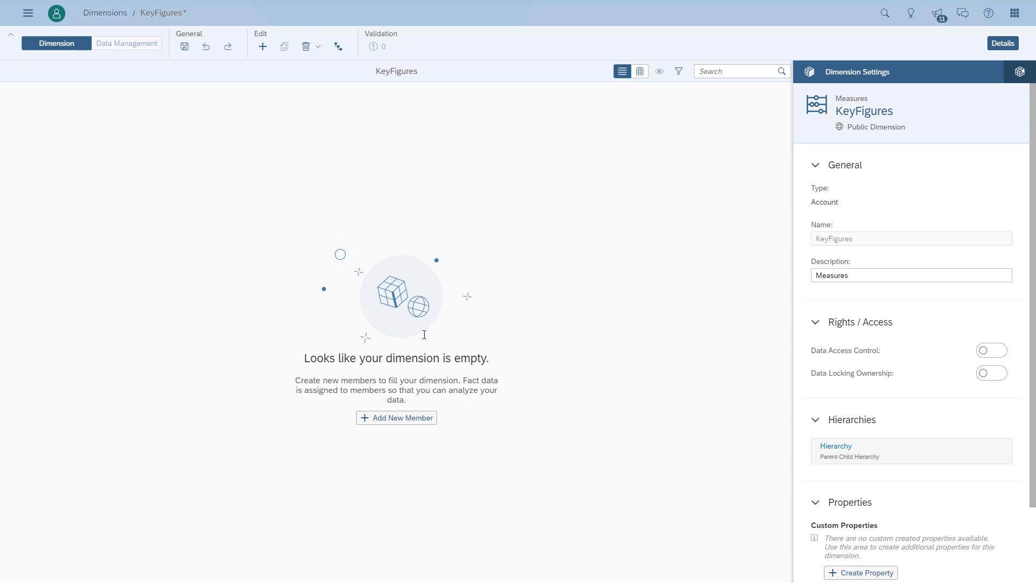
Show the KeyFigures dimension in the grid view and add the member IDs Sales, Quantity, Discount, Profit and ShippingCost
left_click(641, 72)
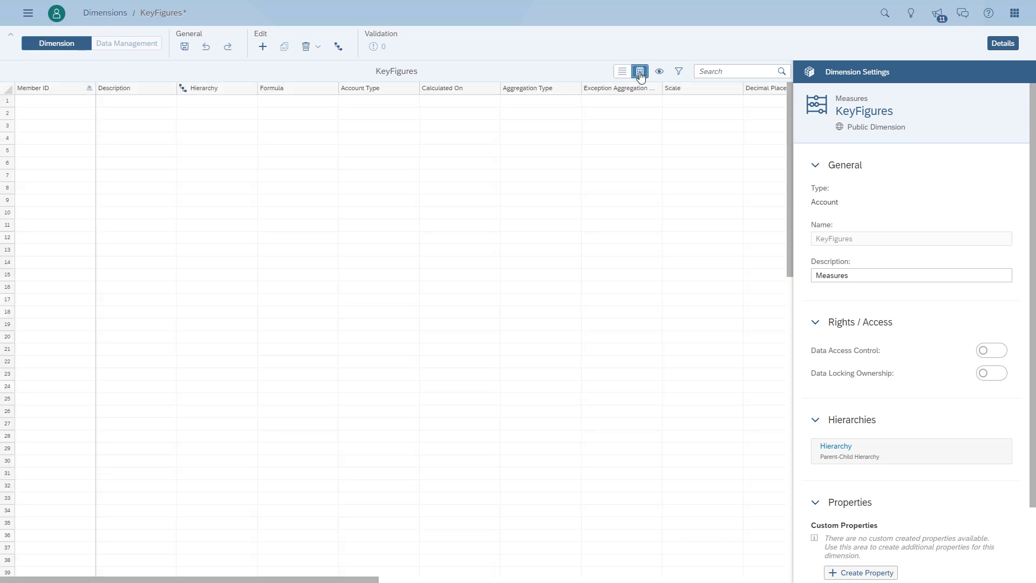
left_click(66, 105)
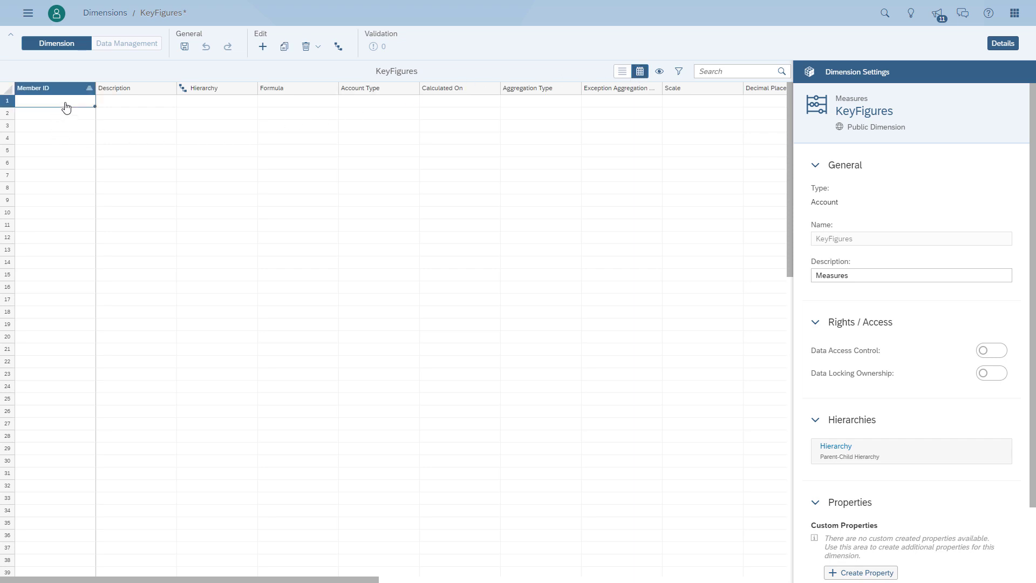
type("Sales")
key("Return")
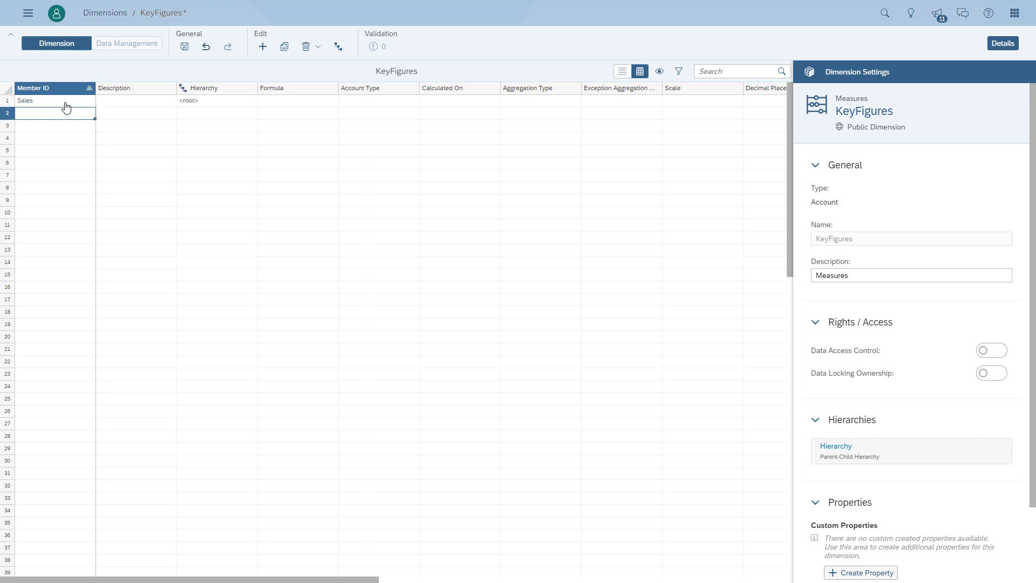
type("Quantity")
key("Return")
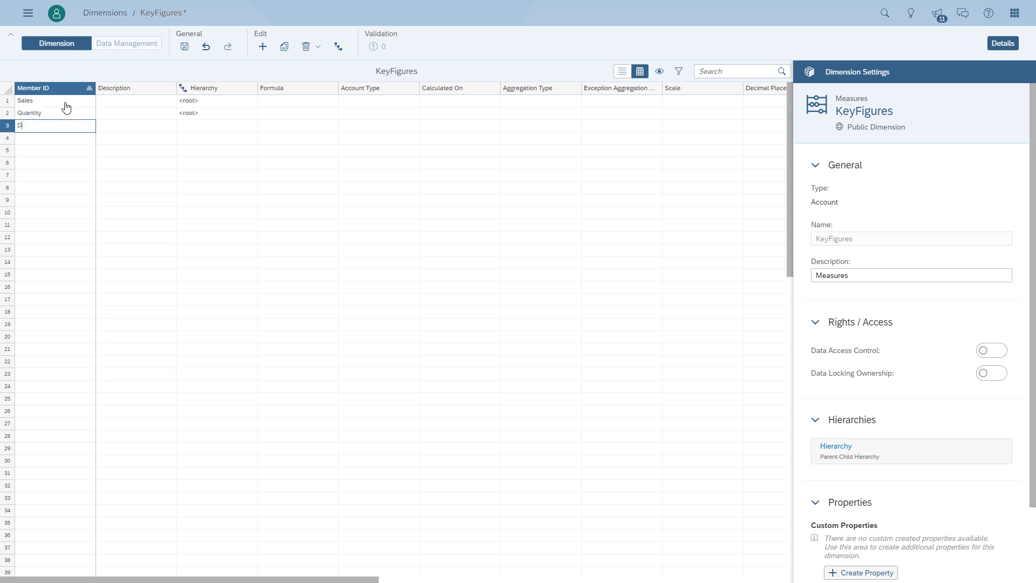
key("Return")
type("Profit")
key("Return")
type("ShippingCost")
key("Return")
Fill in the member descriptions as Sales, Quantity, Discount, Profit and Shipping Cost
key("Tab")
left_click_drag(119, 100, 120, 152)
type("Sales Quantity Discount Profit Shipping Cost")
left_click(131, 163)
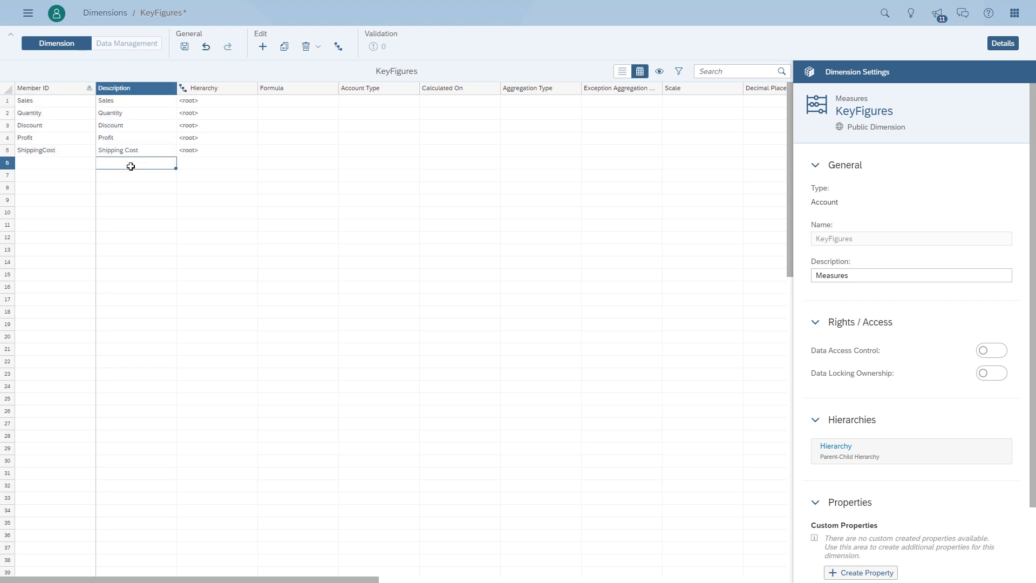
Hide the grid columns from Hierarchy through the exception aggregation ones, so that Scale directly follows Description
left_click(659, 71)
left_click(601, 180)
left_click(601, 198)
left_click(600, 215)
left_click(601, 233)
left_click(601, 251)
left_click(601, 269)
Set the decimal places to 2 for Sales, Profit and ShippingCost, 0 for Quantity and 1 for Discount, and set Discount's scale to Percent
left_click(302, 101)
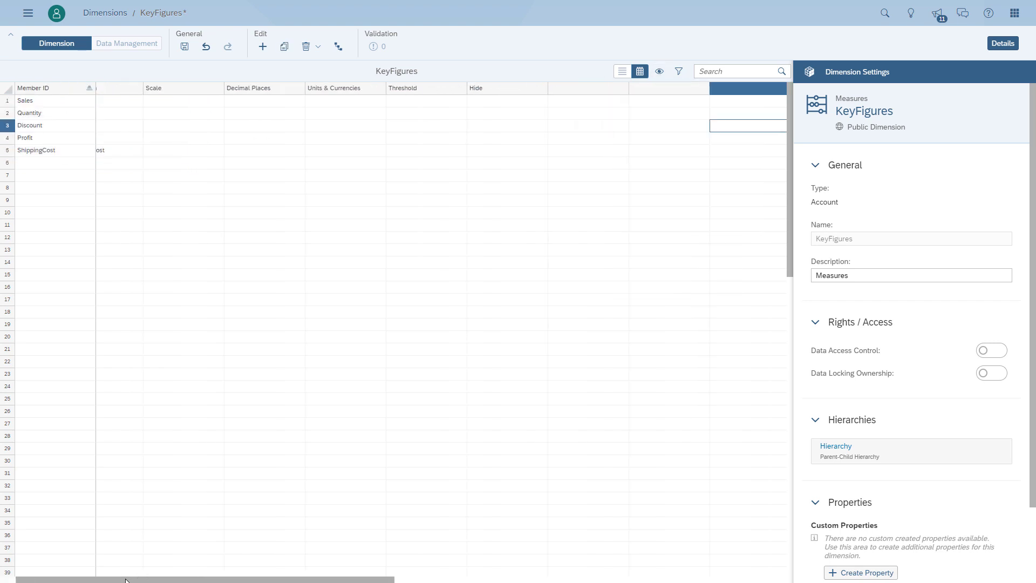
type("2")
key("Return")
left_click(317, 116)
left_click(290, 162)
left_click(302, 138)
type("2")
key("Return")
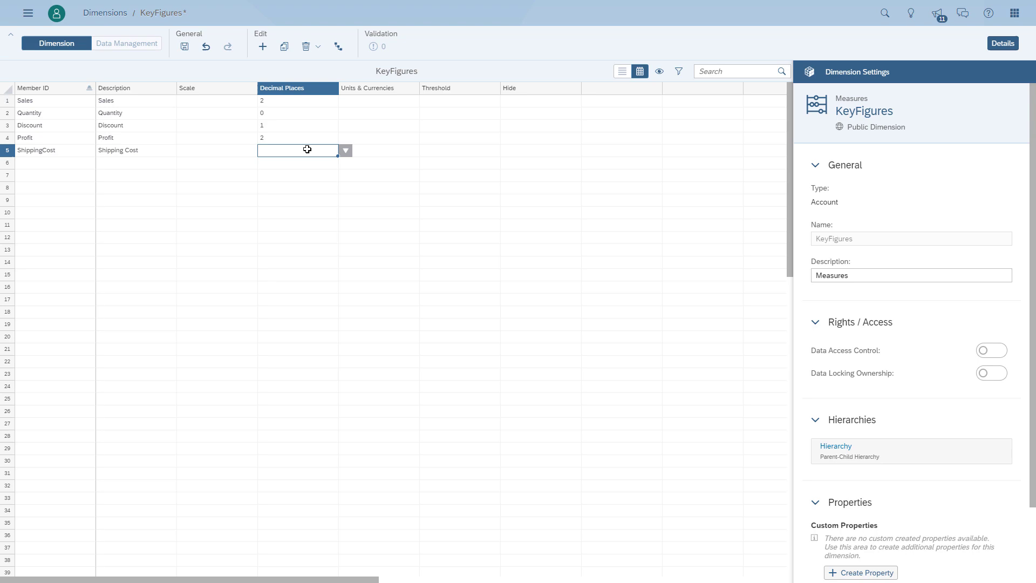
type("2")
left_click(227, 125)
left_click(193, 151)
Set the units of Sales, Profit and ShippingCost to Currency and save the KeyFigures dimension
left_click(363, 100)
left_click(378, 126)
left_click(367, 138)
left_click(372, 163)
left_click(373, 150)
left_click(381, 176)
left_click(185, 49)
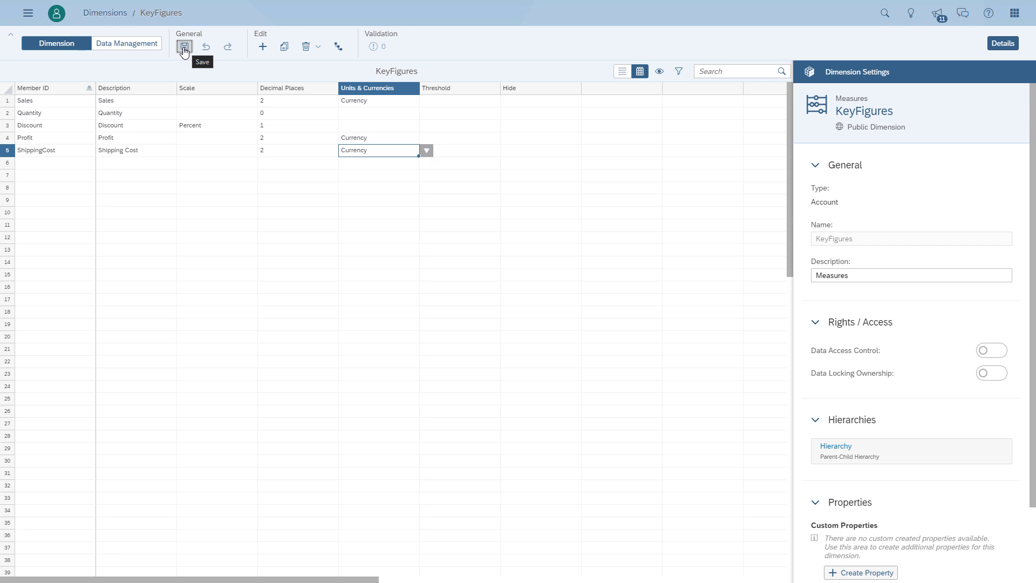
Create a new model, starting from a blank one
left_click(29, 16)
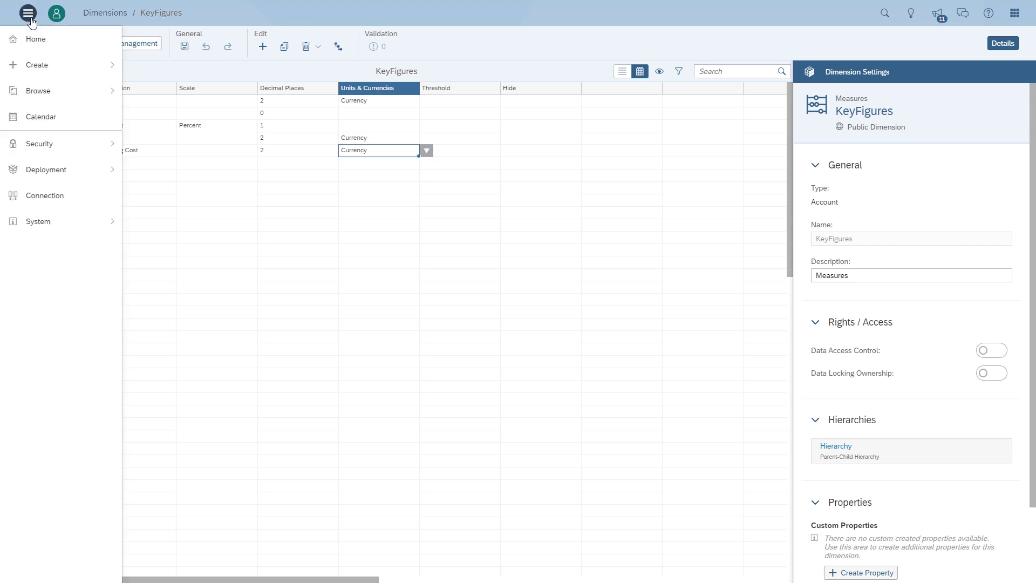
left_click(42, 65)
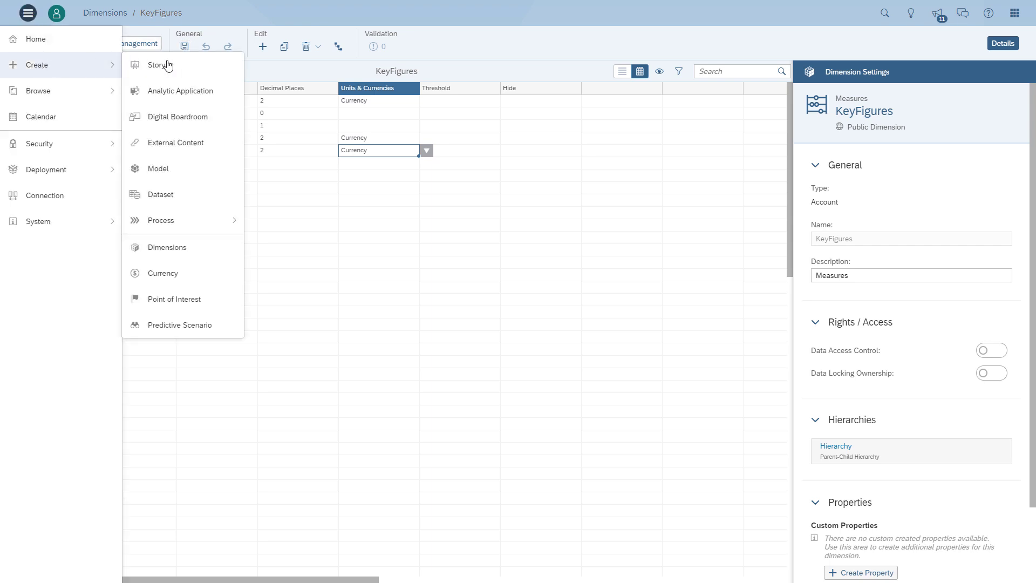
left_click(179, 169)
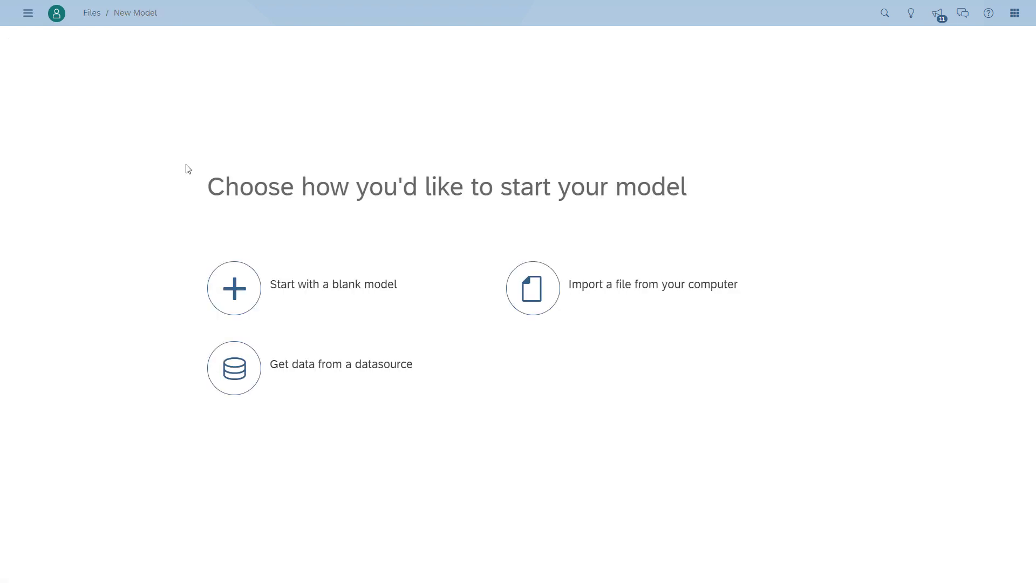
left_click(232, 287)
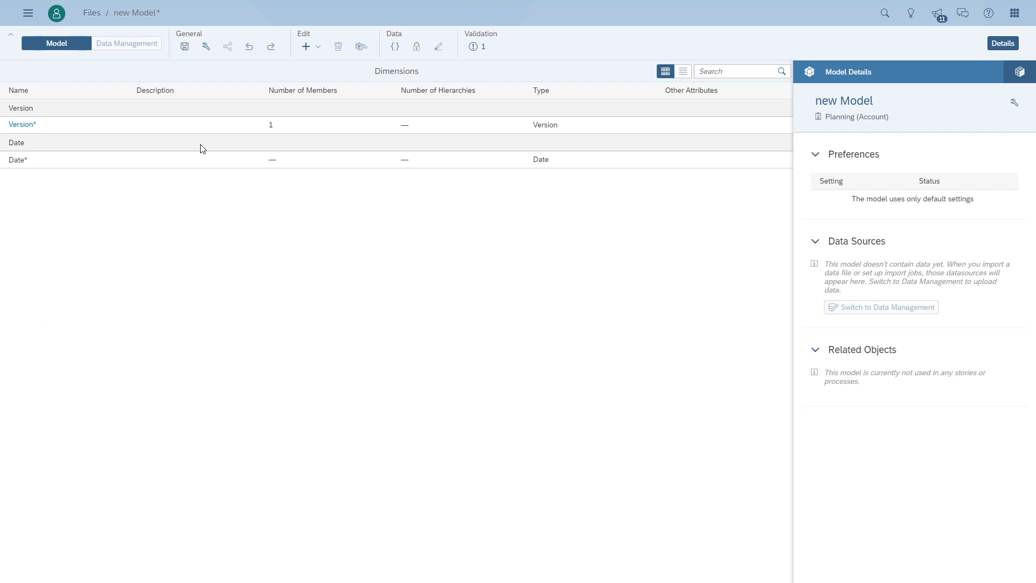
Add a new non-public dimension of type Generic named OrderID to the model
left_click(308, 46)
left_click(312, 60)
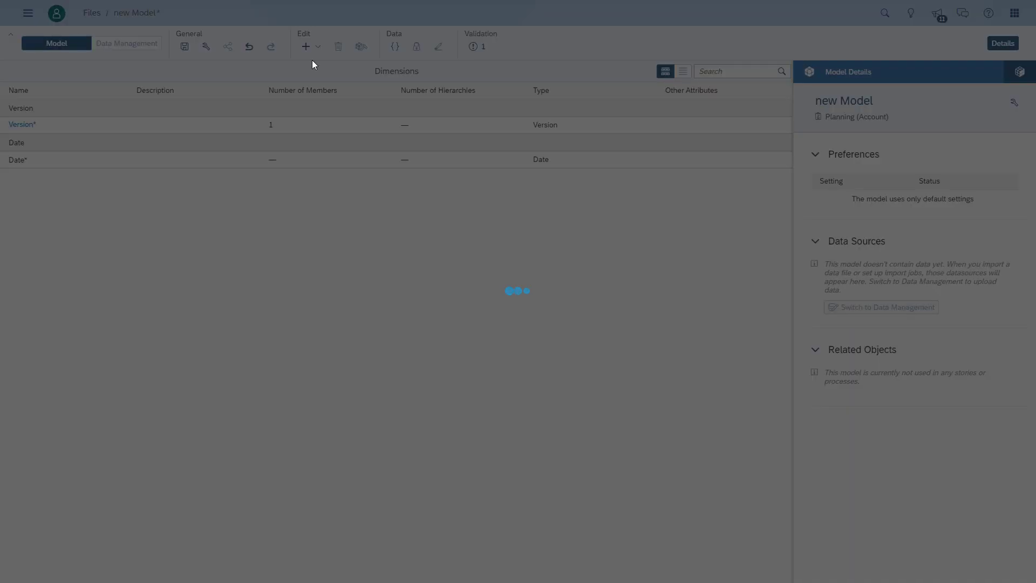
type("Order")
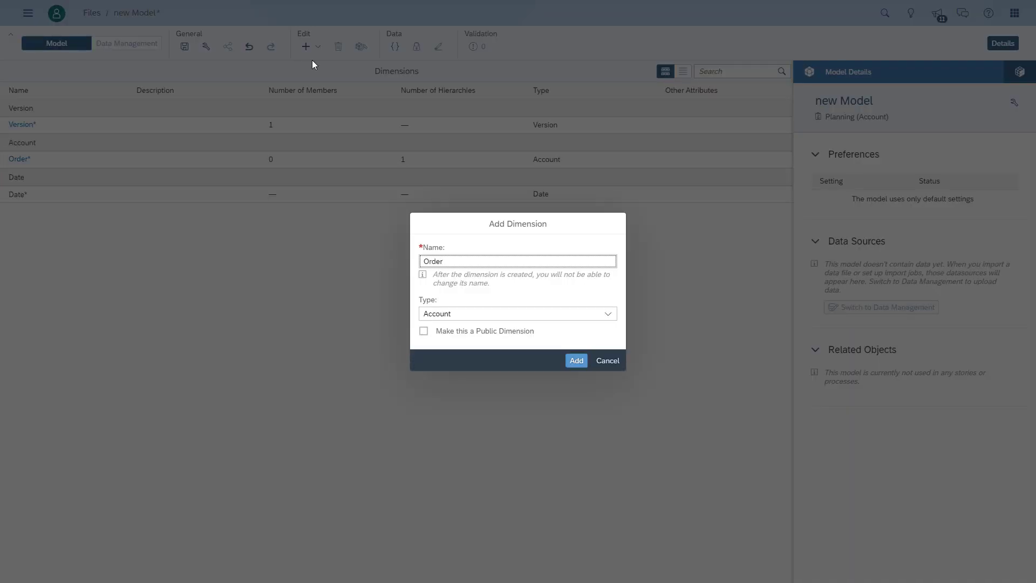
type(" ID")
key("Tab")
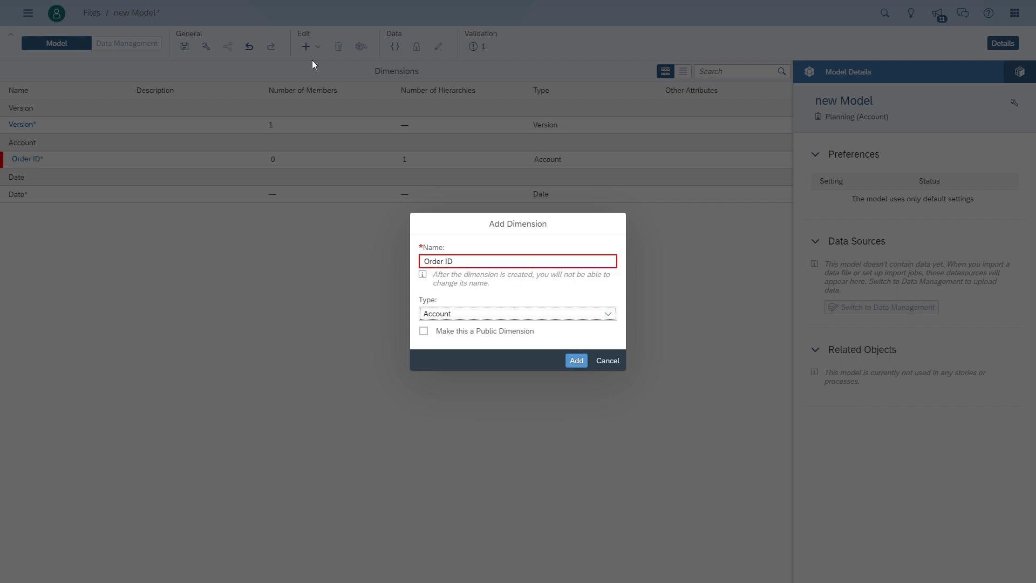
left_click(509, 314)
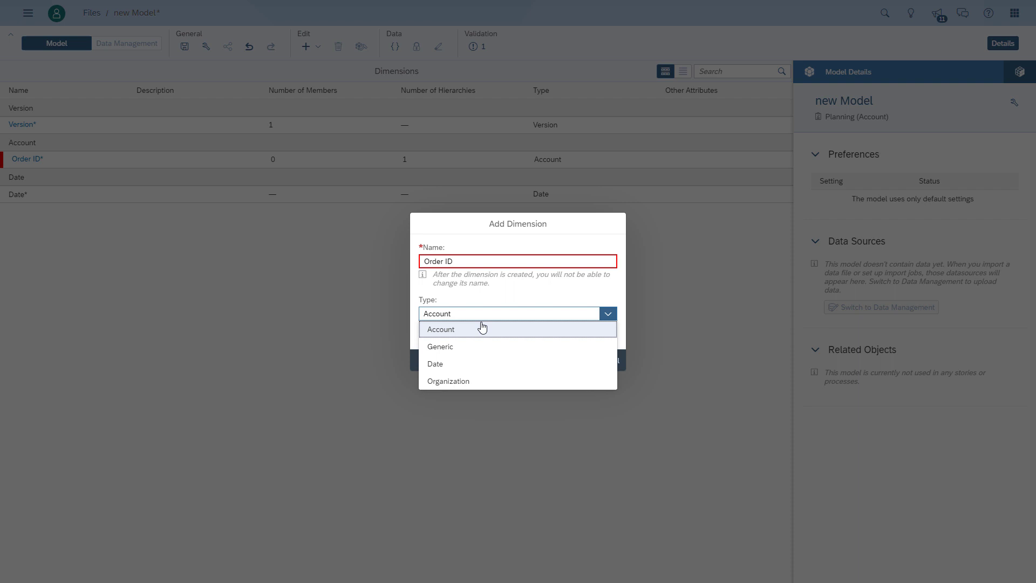
left_click(471, 345)
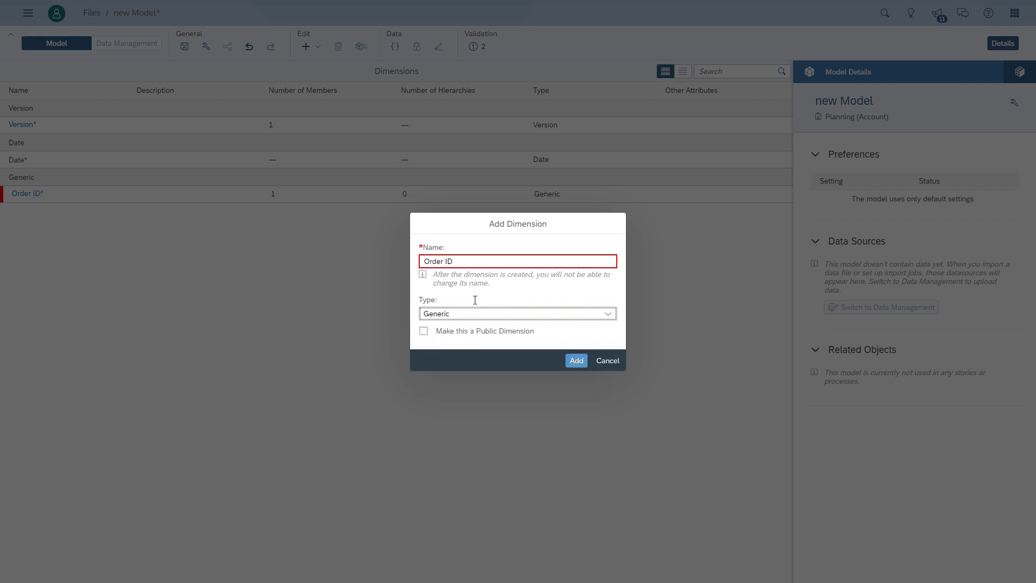
left_click(453, 261)
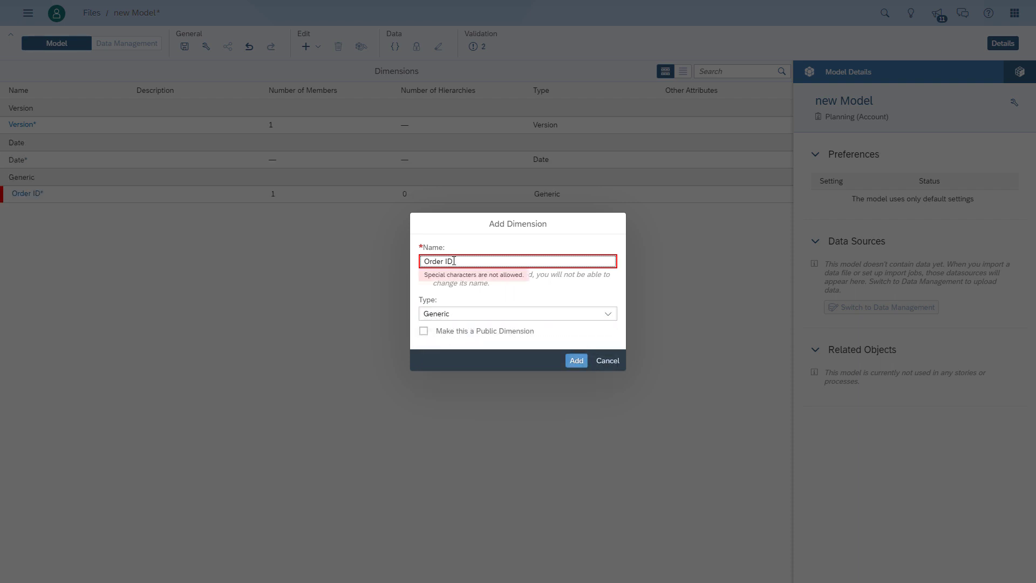
key("BackSpace")
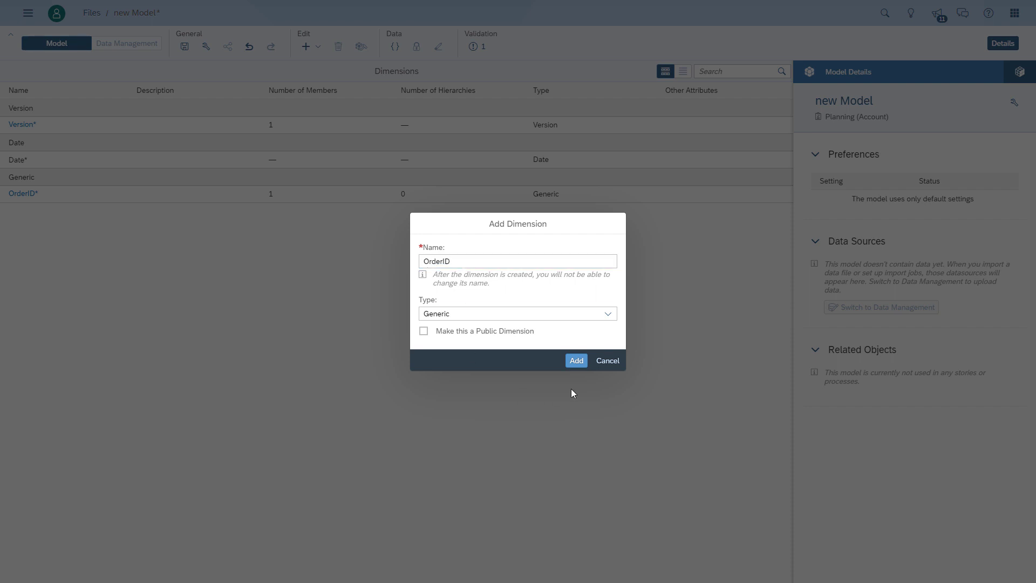
left_click(575, 360)
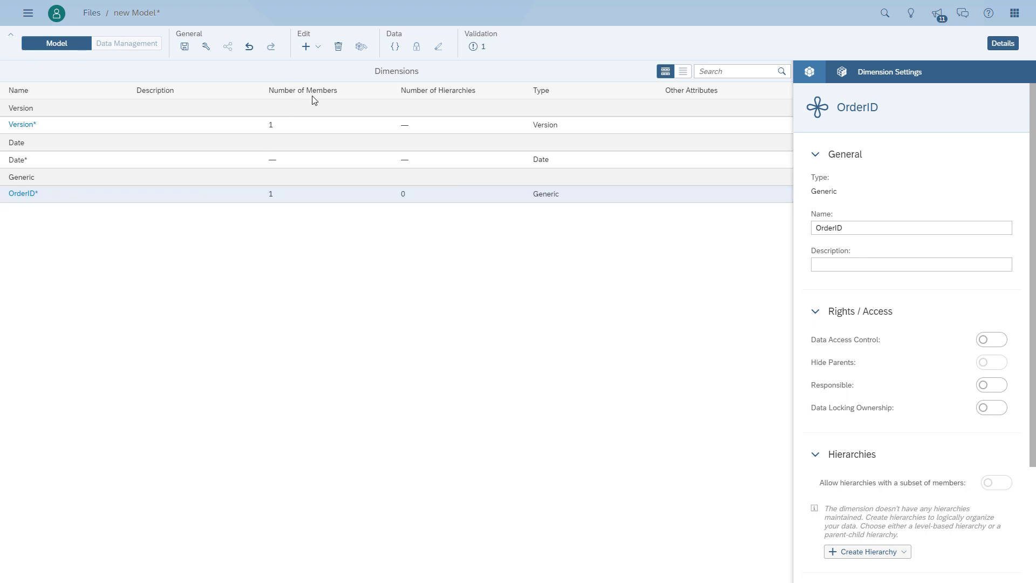
Add a new non-public dimension of type Date named OrderDate to the model
left_click(315, 49)
left_click(326, 62)
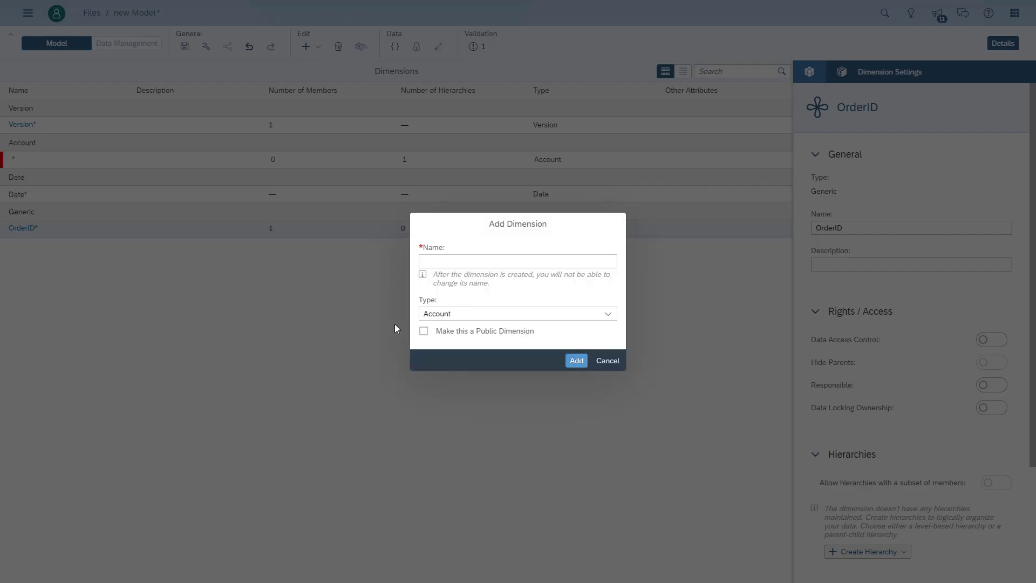
type("OrderDate")
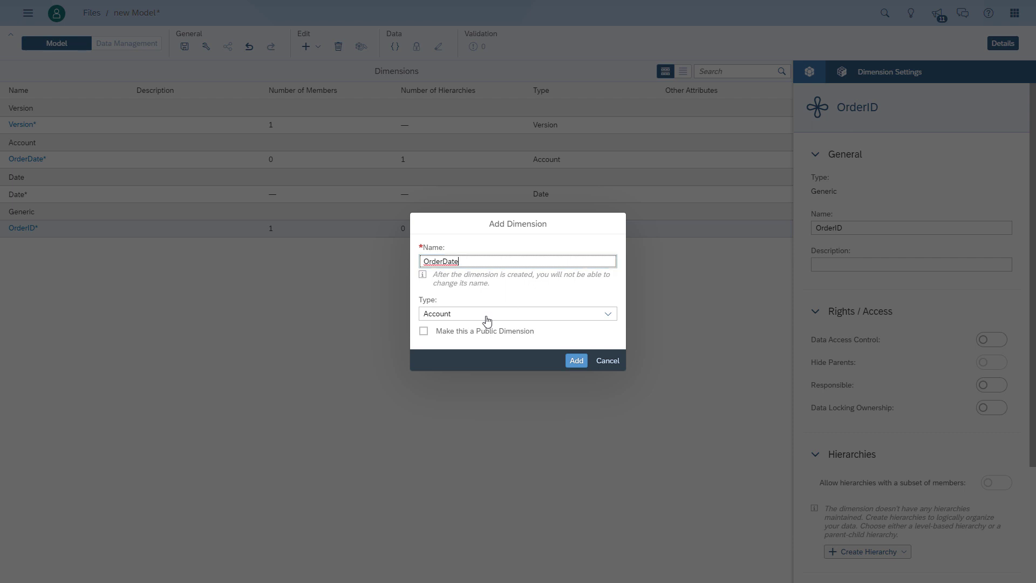
left_click(487, 320)
left_click(452, 362)
left_click(577, 360)
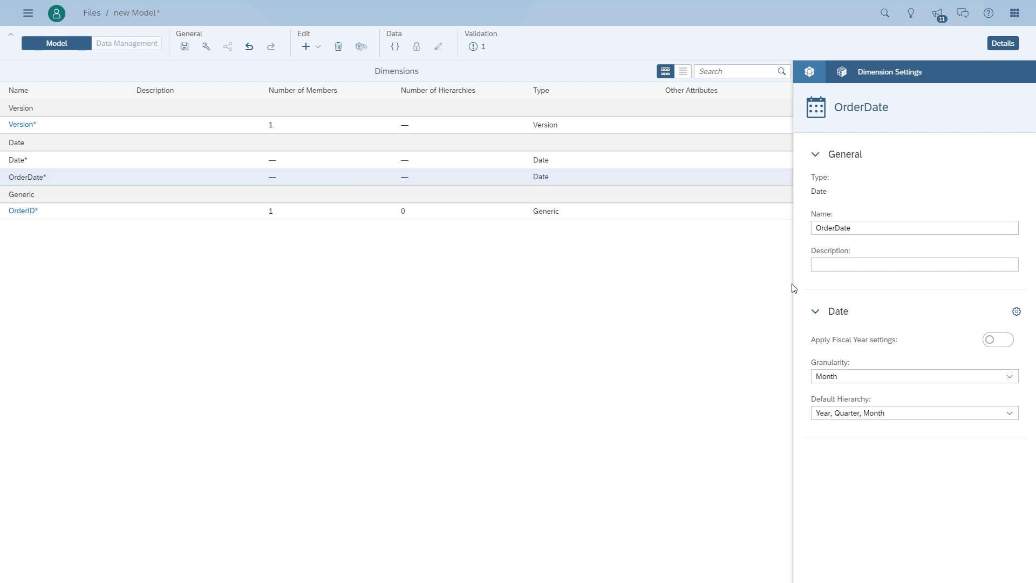
Set the OrderDate dimension's granularity to Day and its default hierarchy to Year, Month, Day
left_click(1011, 378)
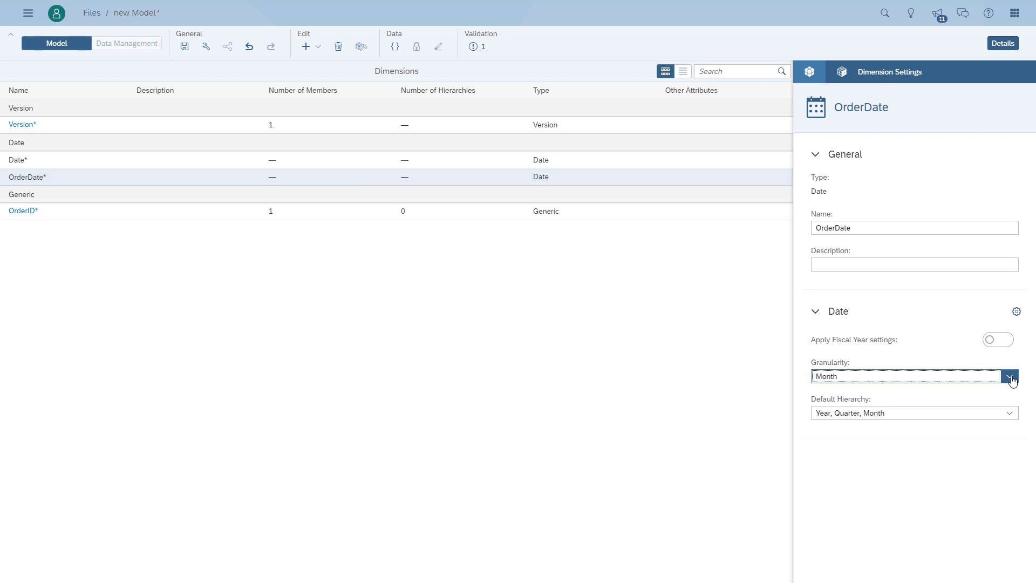
left_click(835, 451)
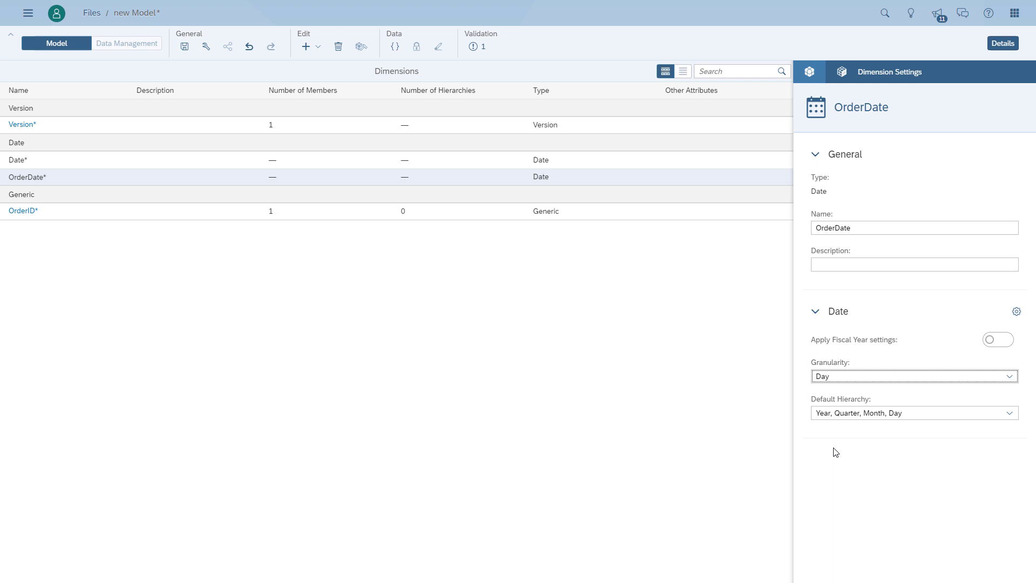
left_click(1009, 413)
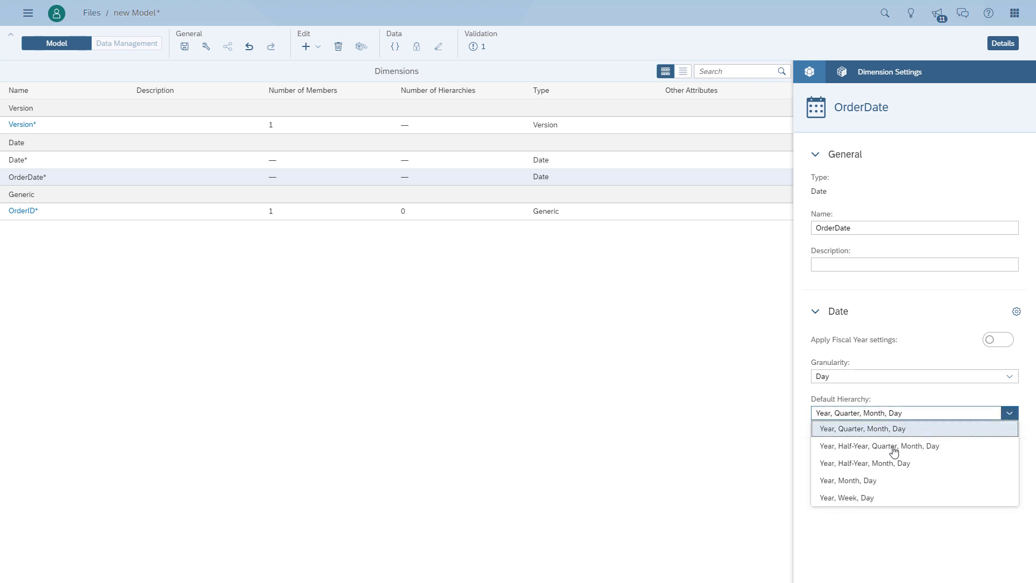
left_click(875, 486)
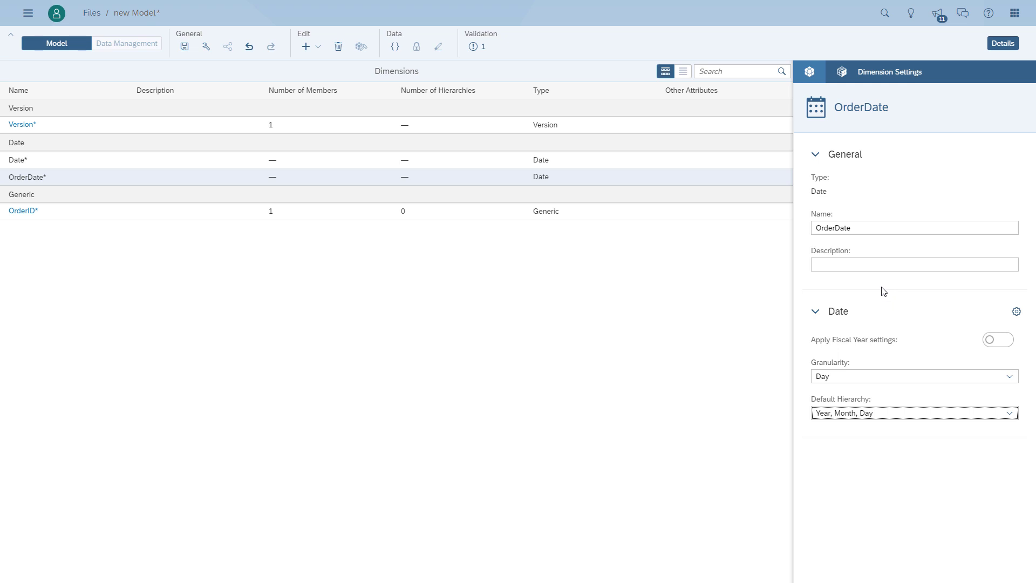
Add a new non-public dimension of type Date named ShipDate to the model
left_click(317, 47)
left_click(320, 66)
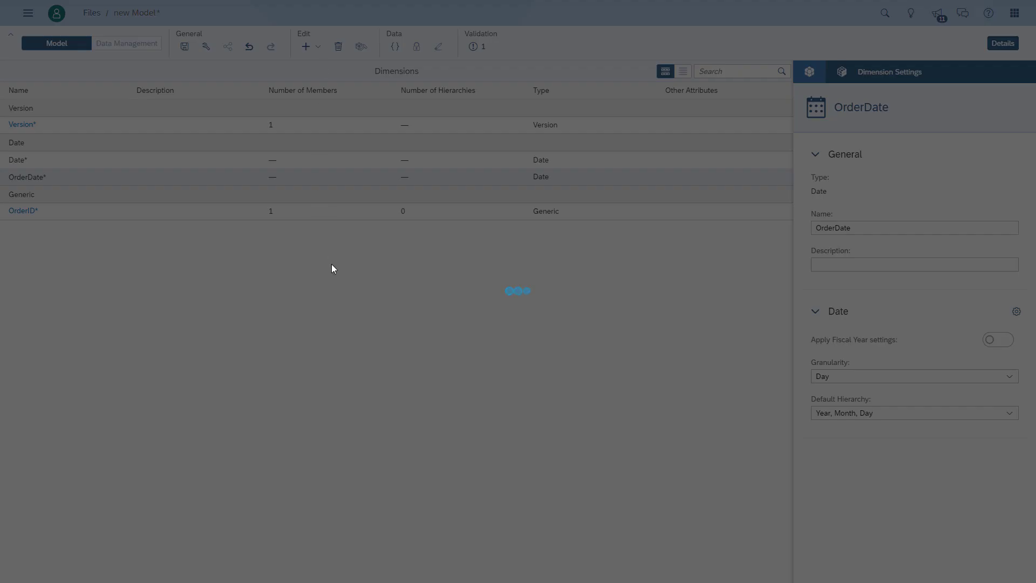
type("Ship")
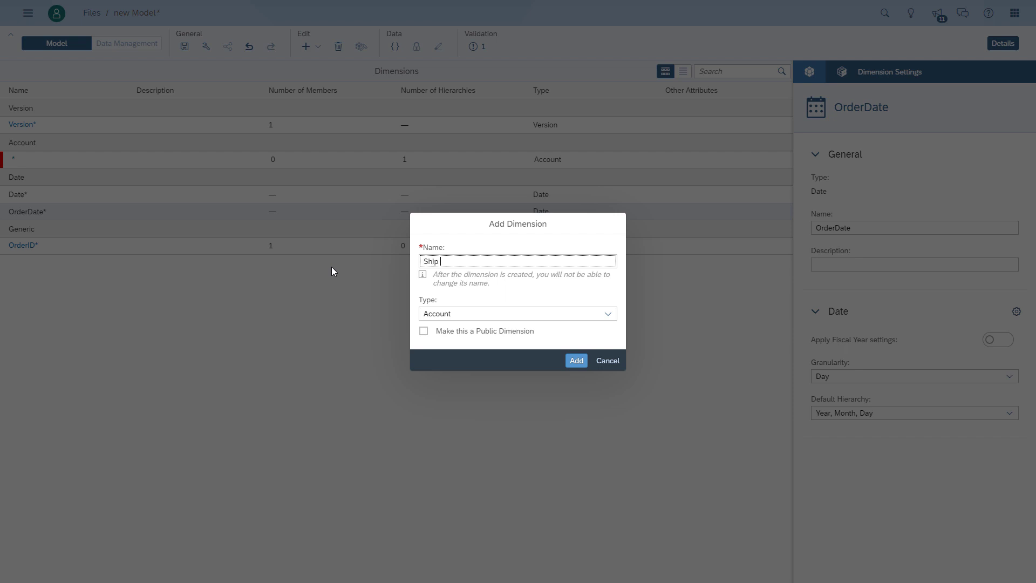
key("BackSpace")
type("Date")
key("Tab")
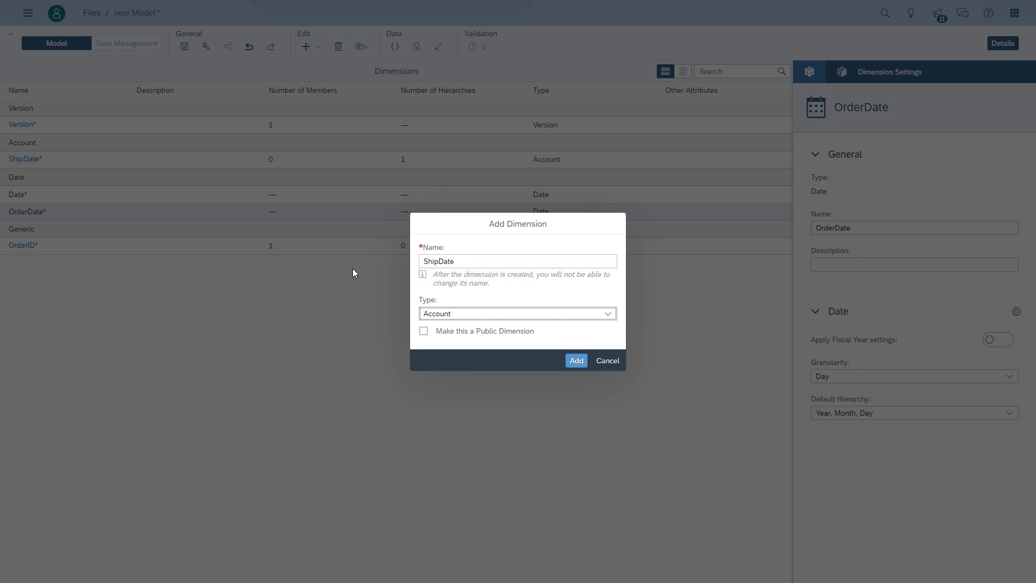
key("Down")
left_click(580, 361)
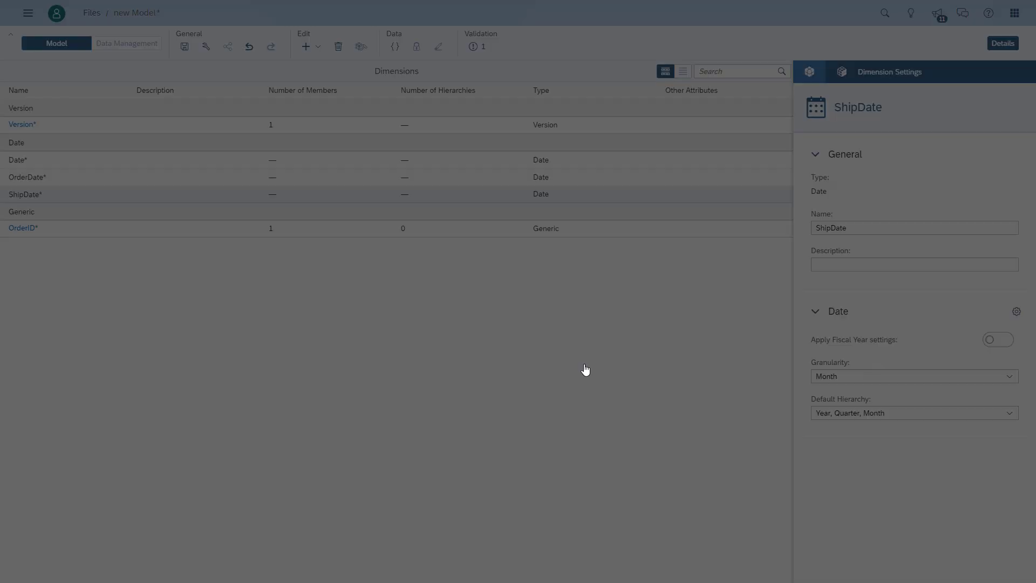
Set the ShipDate dimension's granularity to Day and its default hierarchy to Year, Month, Day
left_click(1005, 375)
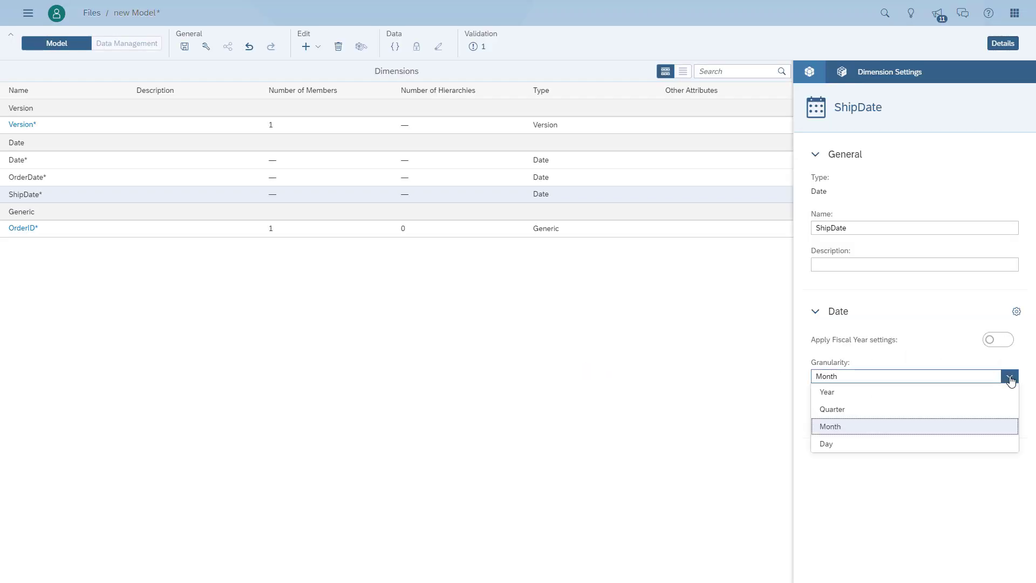
left_click(857, 443)
left_click(989, 416)
left_click(865, 479)
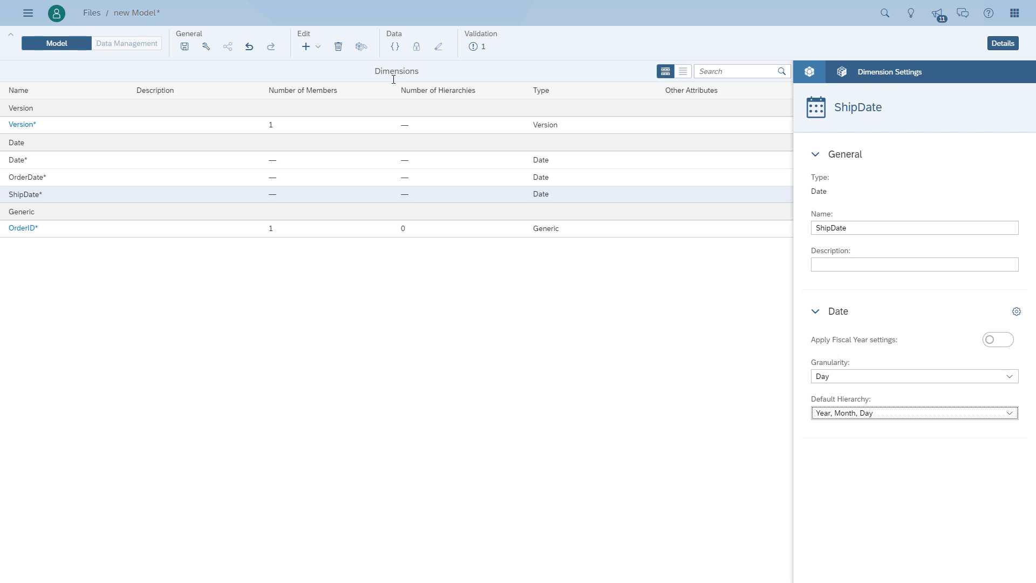
Add the existing public Customers dimension from the Generic type to the model
left_click(317, 48)
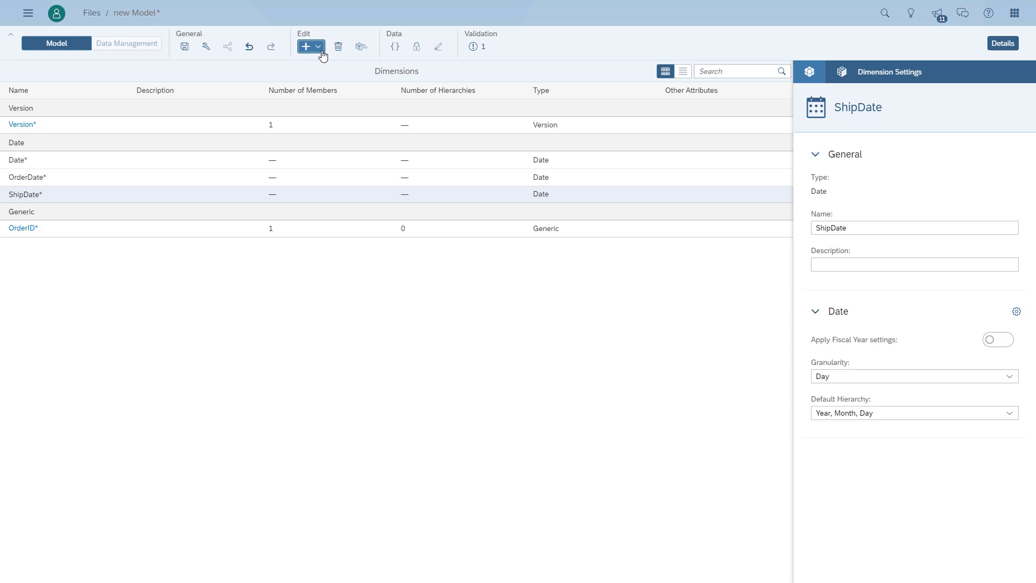
left_click(327, 81)
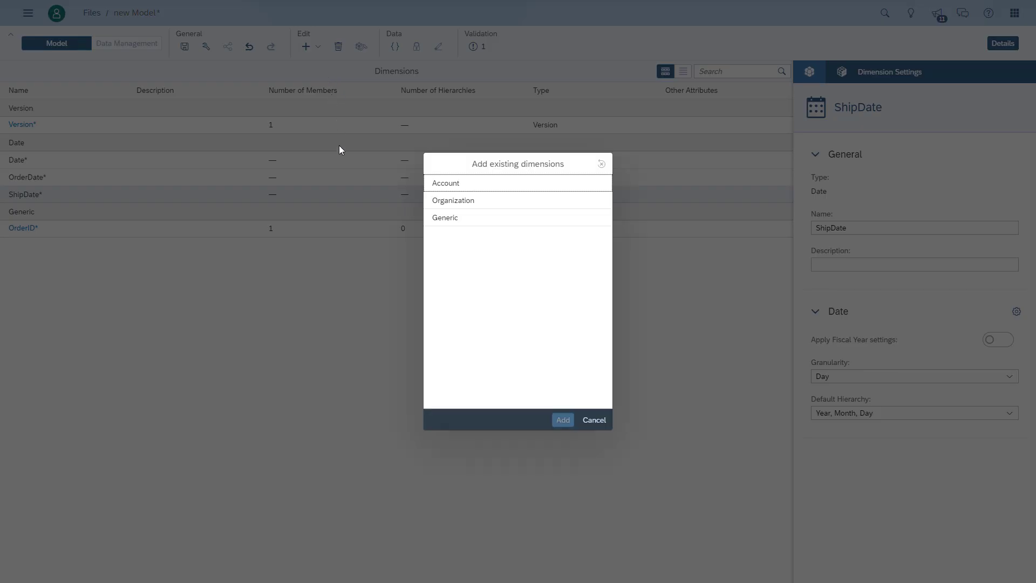
left_click(445, 219)
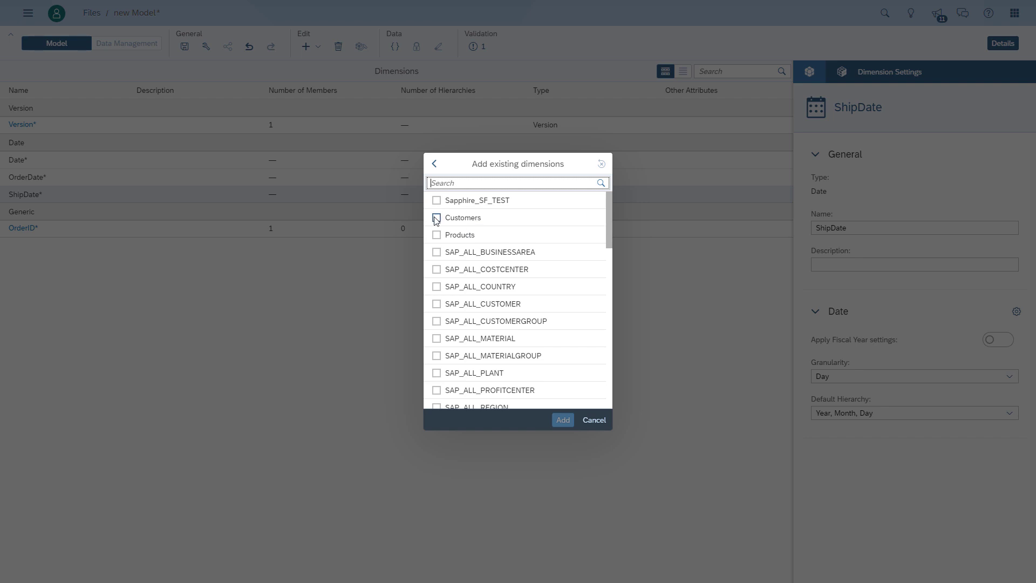
left_click(437, 218)
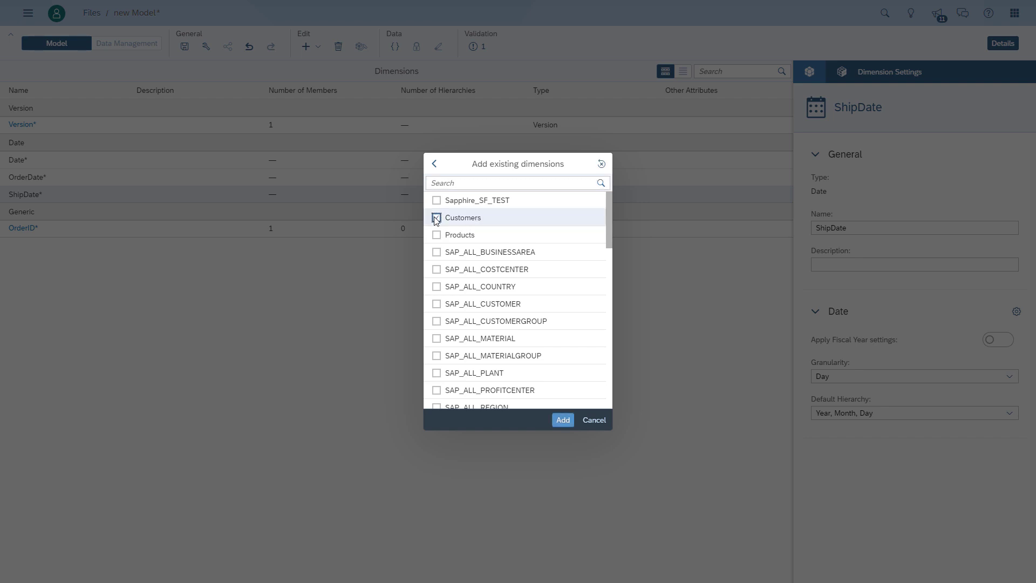
left_click(562, 420)
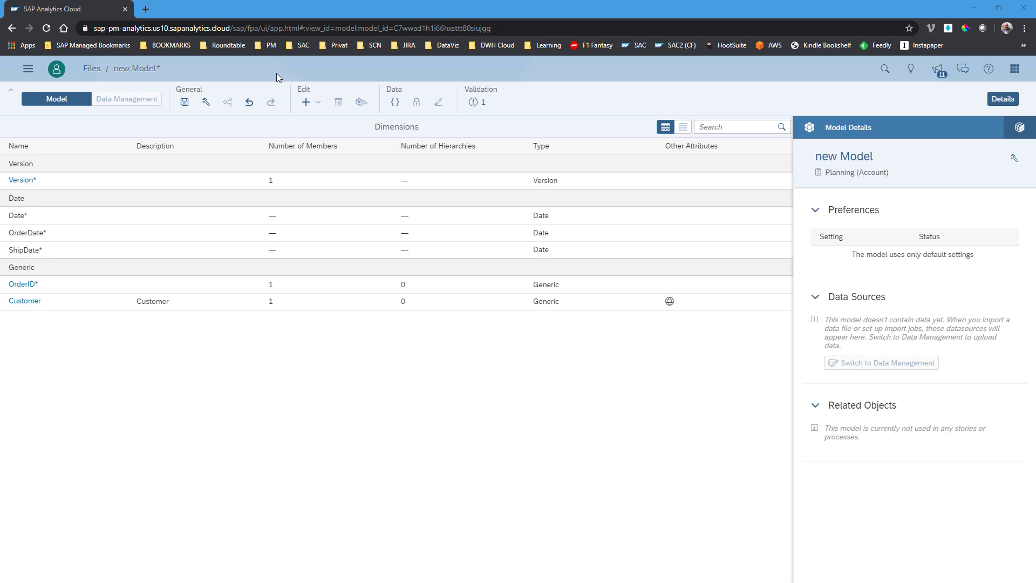
Add new non-public Generic dimensions named Segment and Country to the model
left_click(318, 104)
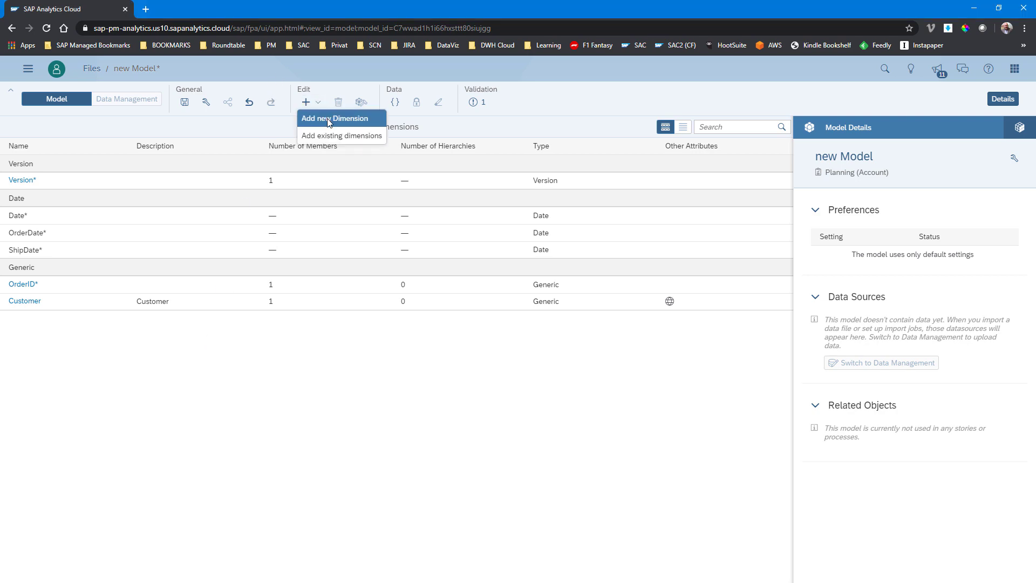
left_click(320, 115)
type("Segment")
key("Return")
left_click(321, 115)
type("Country")
key("Return")
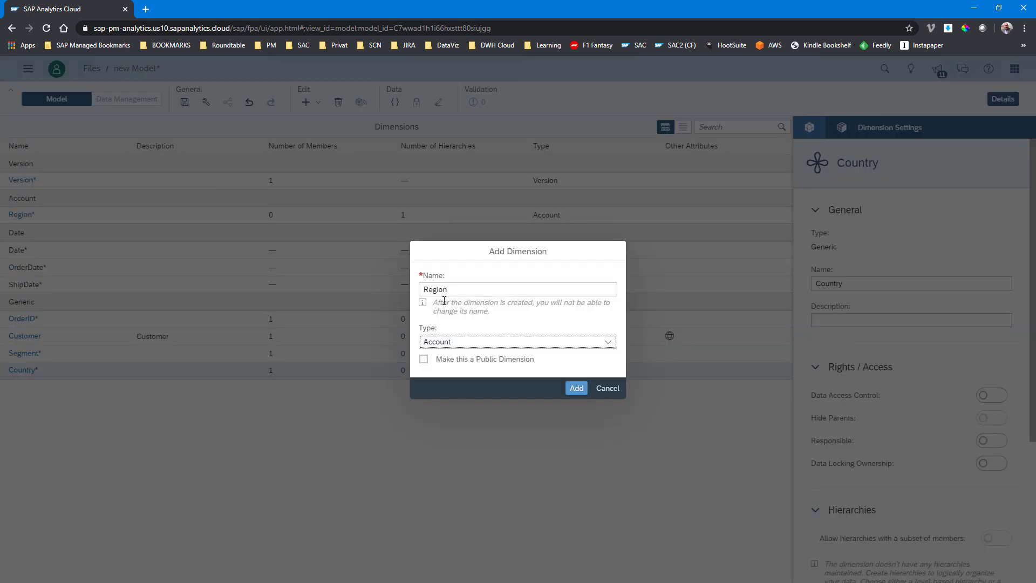
Add new non-public Generic dimensions named Region, State and City to the model
key("Return")
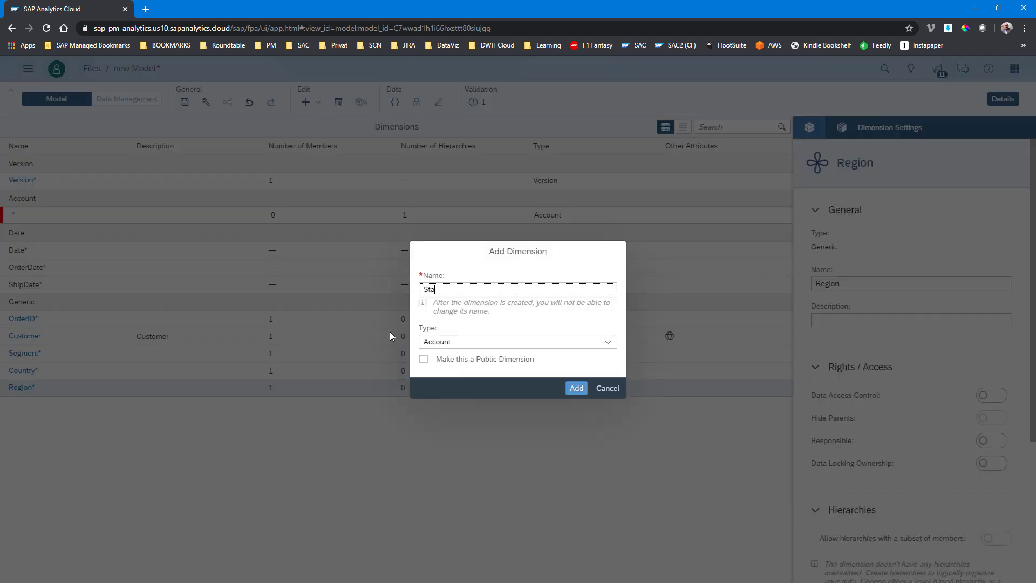
key("Return")
type("C")
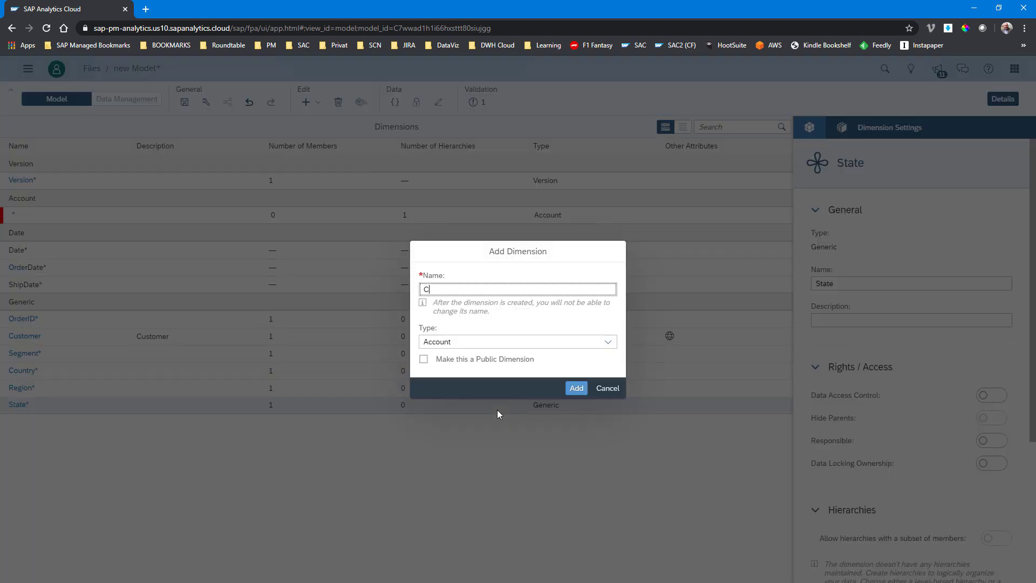
type("ity")
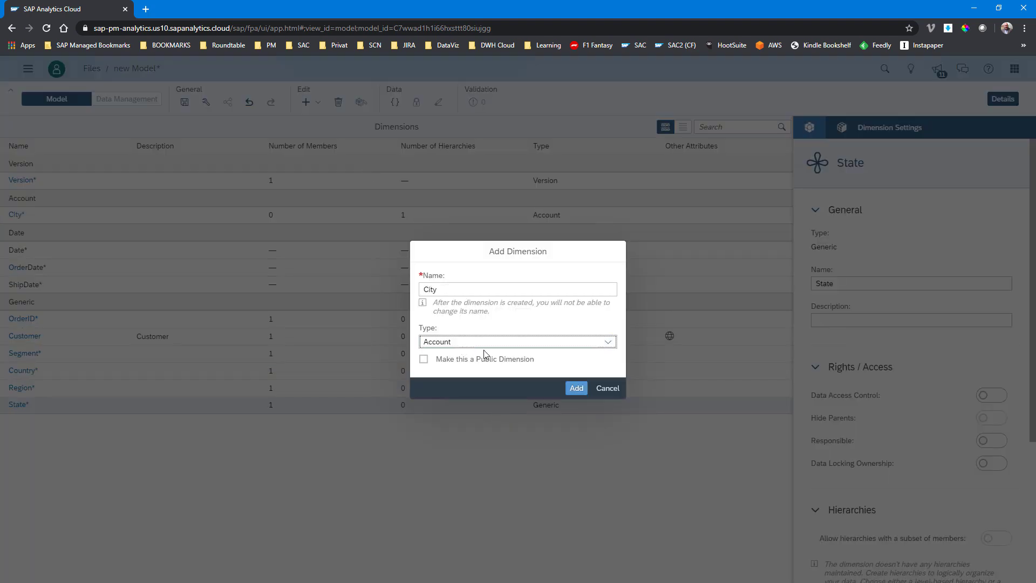
left_click(577, 388)
Add new non-public Generic dimensions named SalesManager and Market to the model
type("S")
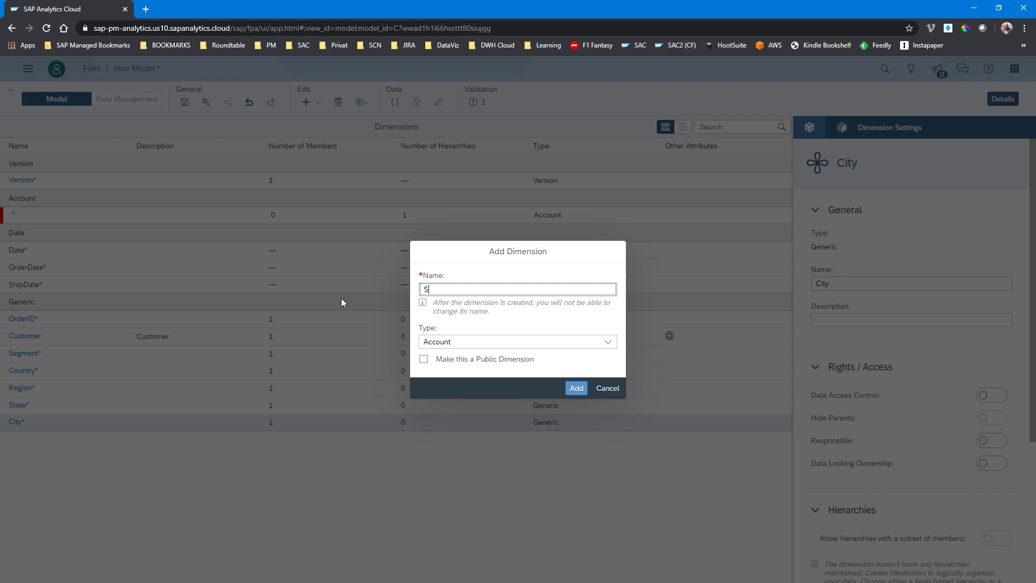
type("alesManager")
key("Return")
type("Market")
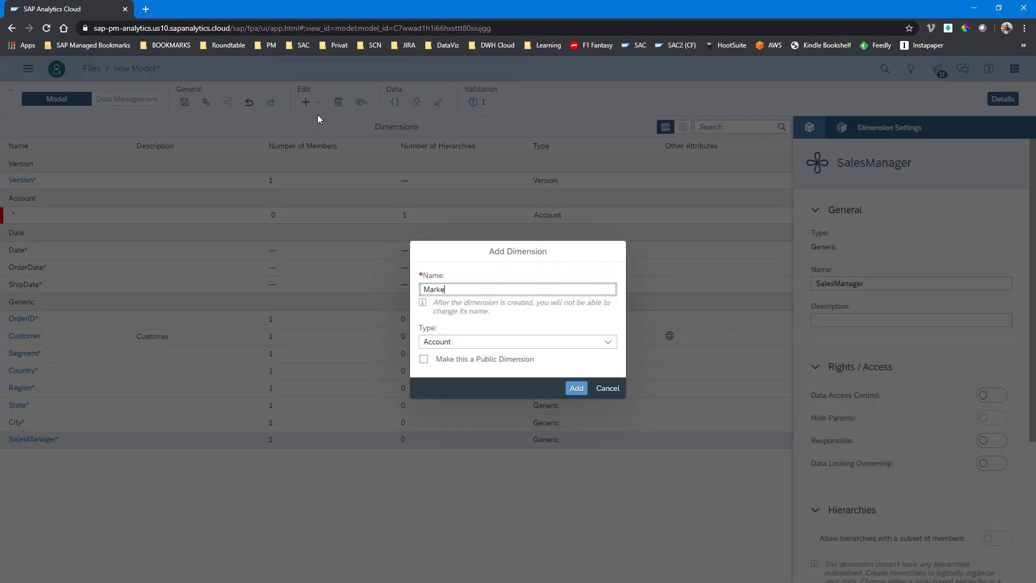
key("Return")
Add the existing public Product dimension to the model
left_click(319, 102)
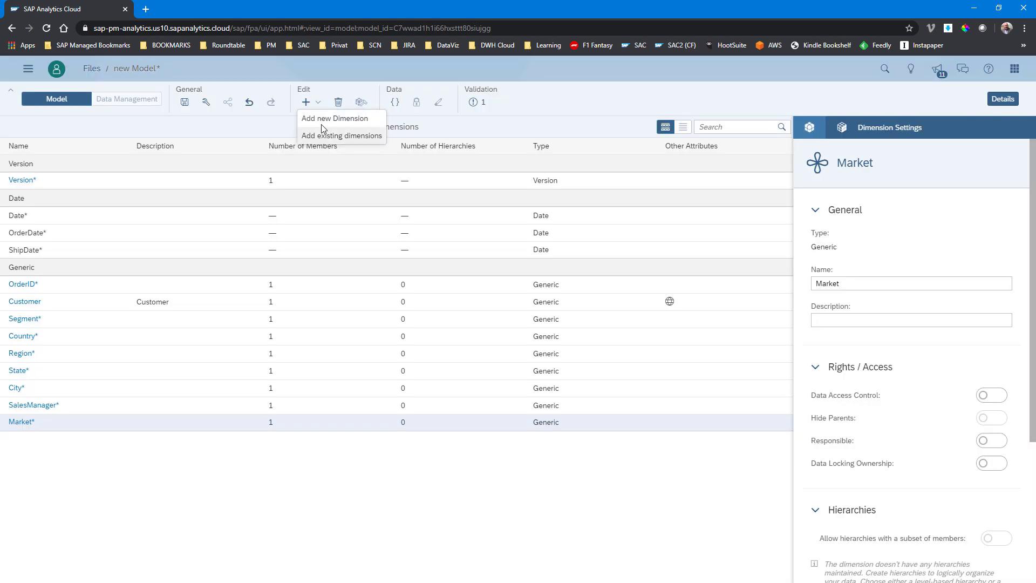
left_click(322, 124)
type("pro")
left_click(438, 302)
left_click(561, 447)
Add new non-public Generic dimensions named OrderPriority and ShipMode to the model
left_click(318, 102)
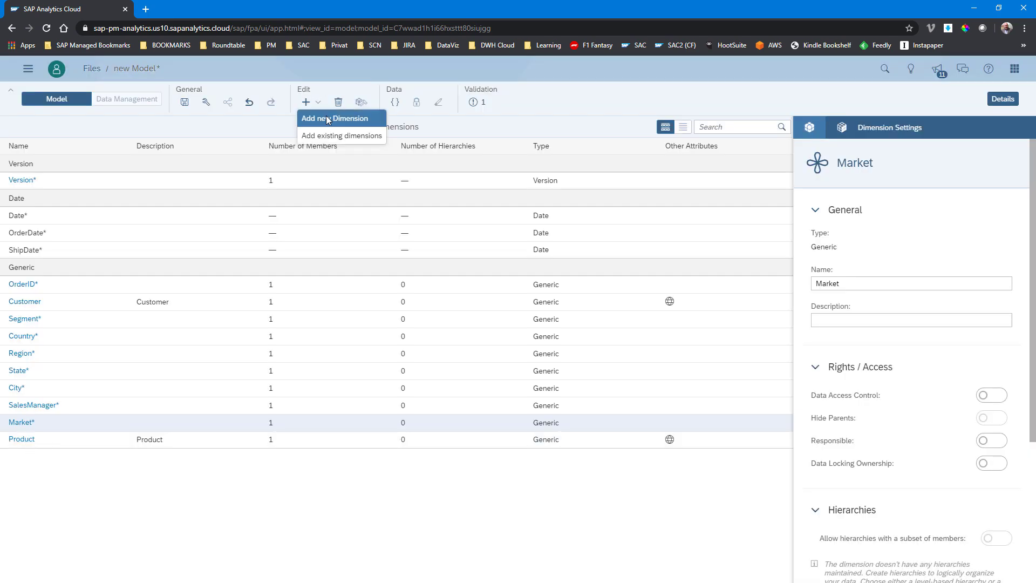
left_click(326, 114)
type("OrderPriority")
key("Return")
left_click(306, 102)
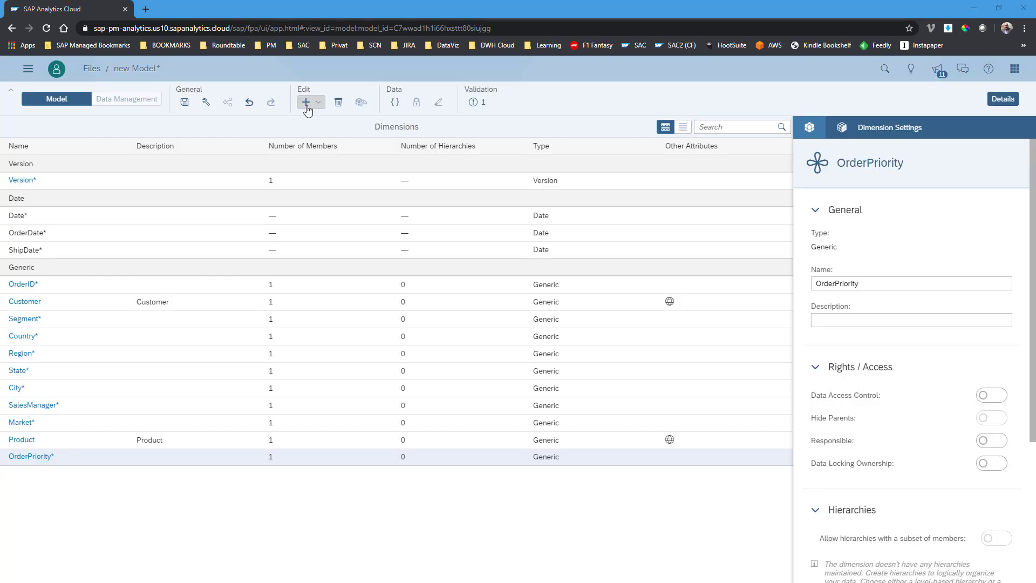
type("ShipMode")
key("Return")
Delete the default Date dimension from the model
left_click(153, 218)
left_click(339, 102)
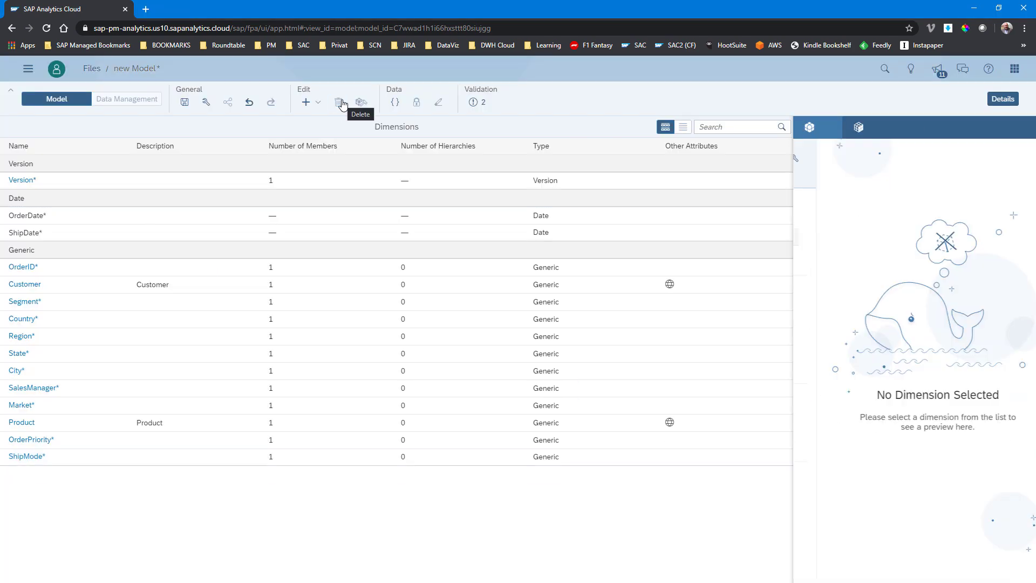
Enter the descriptions Version, Order ID, Segment and Country for the Version, OrderID, Segment and Country dimensions
left_click(420, 180)
left_click(195, 270)
left_click(747, 320)
type("Order ID")
left_click(164, 301)
left_click(814, 320)
type("Segment")
left_click(164, 318)
type("Country")
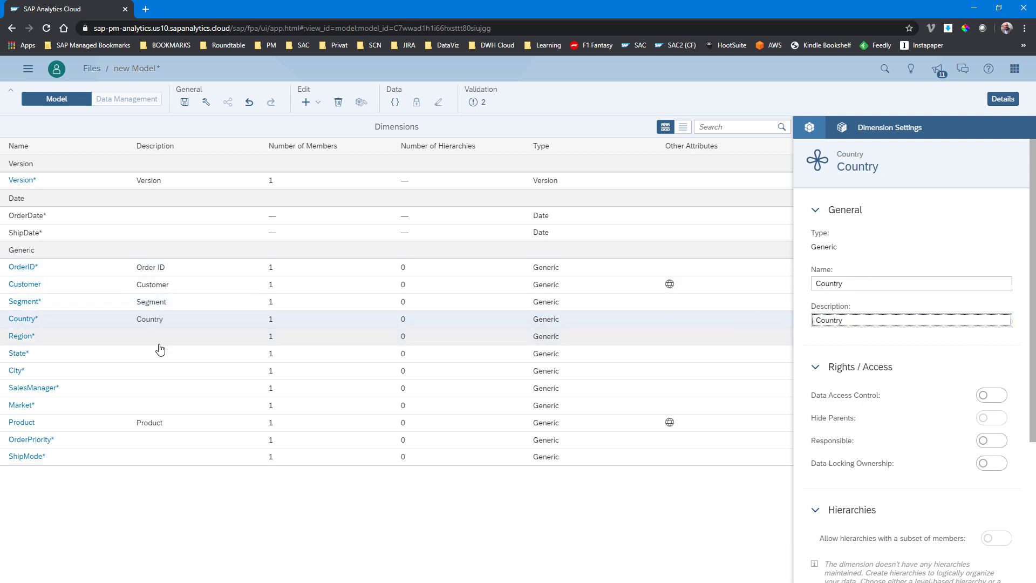
Enter the descriptions Region, State and City for the dimensions of the same names
left_click(161, 336)
left_click(823, 320)
type("Region")
left_click(162, 353)
type("State")
left_click(162, 370)
key("Tab")
type("City")
Describe the SalesManager dimension as Sales Manager, Market as Market and OrderPriority as Order Priority
left_click(162, 388)
key("Tab")
type("Sales Manager")
left_click(185, 404)
key("Tab")
type("Market")
left_click(218, 439)
key("Tab")
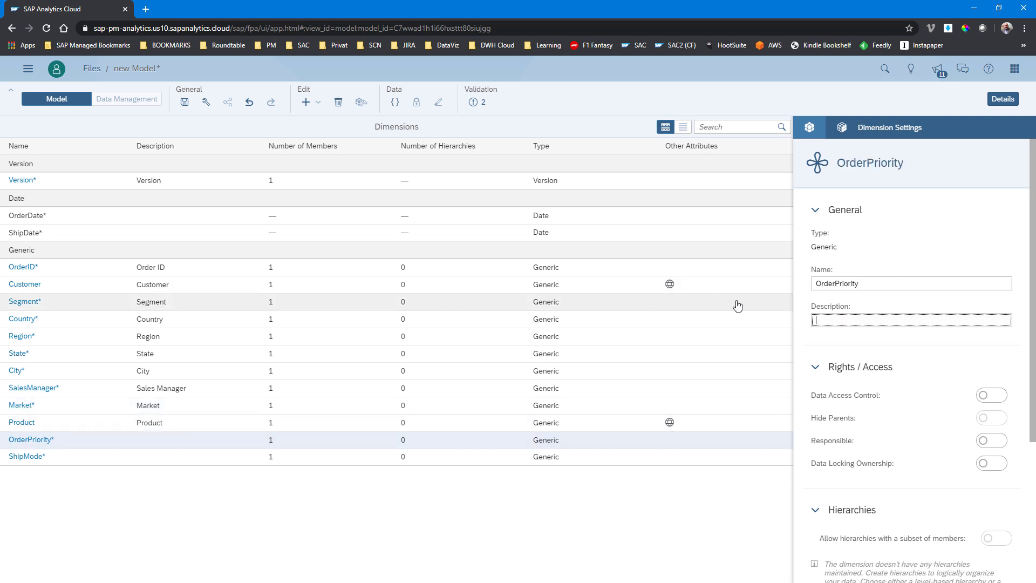
type("Order Priority")
Describe the ShipMode dimension as Ship Mode, OrderDate as Order Date and ShipDate as Ship Date
left_click(162, 456)
key("Tab")
type("Ship Mode")
left_click(205, 220)
key("Tab")
type("Order Date")
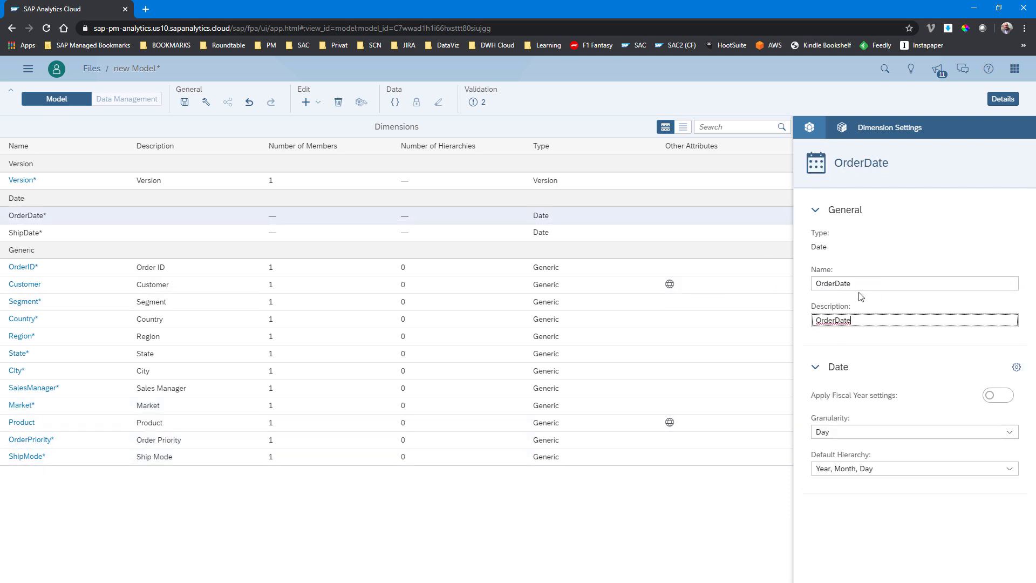
left_click(205, 232)
key("Tab")
type("Ship Date")
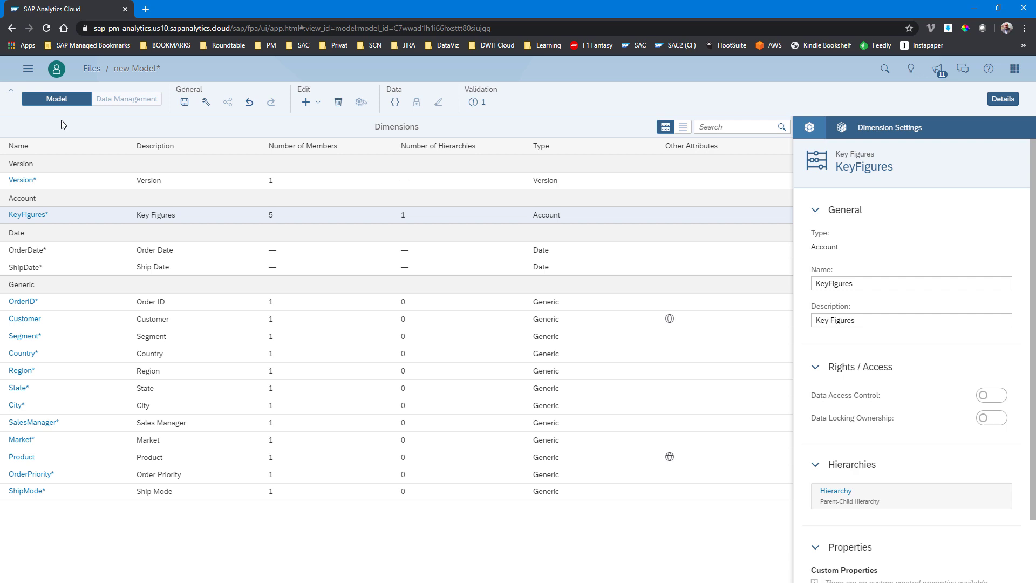
In the model preferences, set OrderDate as the date dimension used for planning
left_click(207, 105)
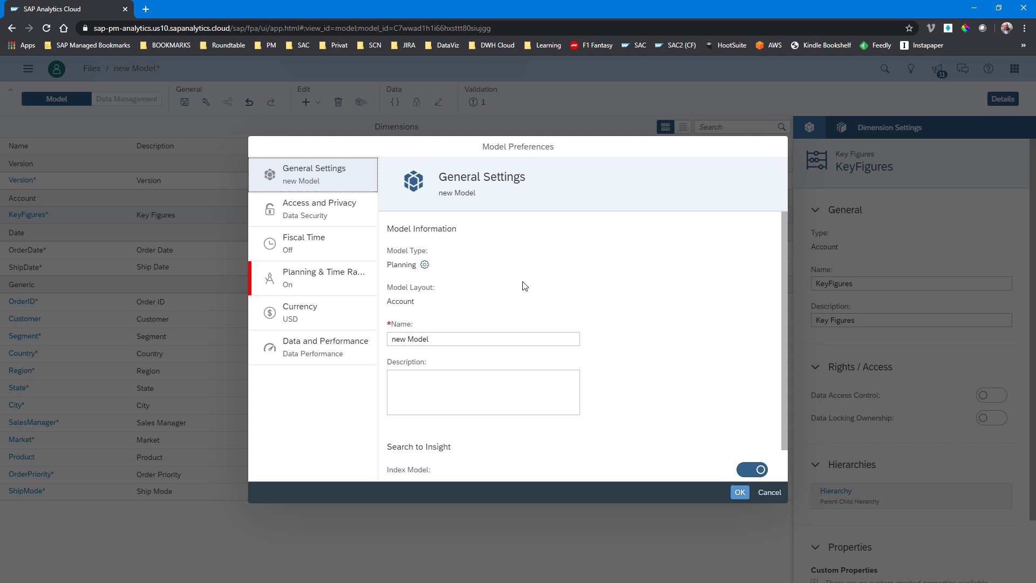
scroll(518, 286, "down", 1)
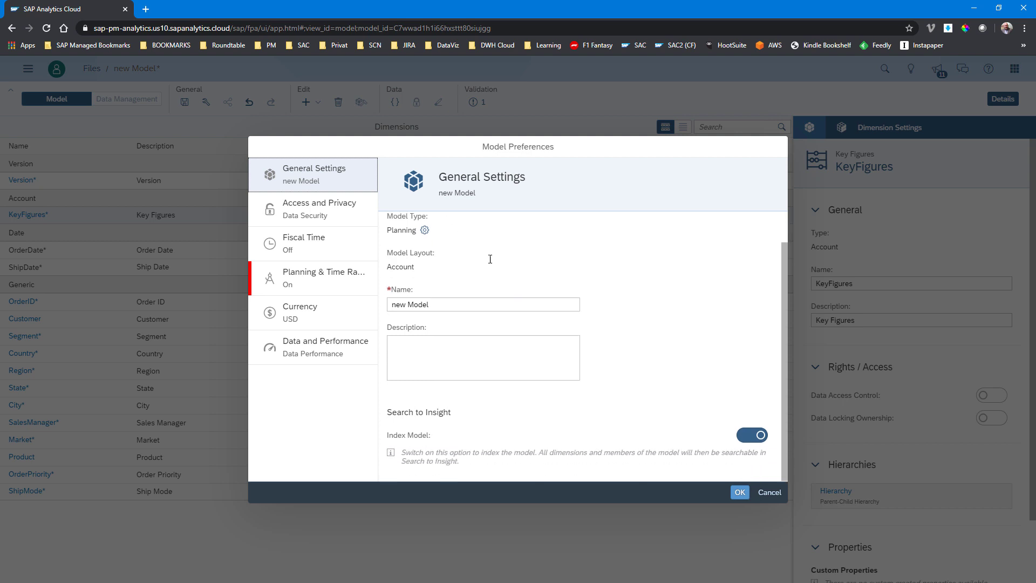
left_click(335, 284)
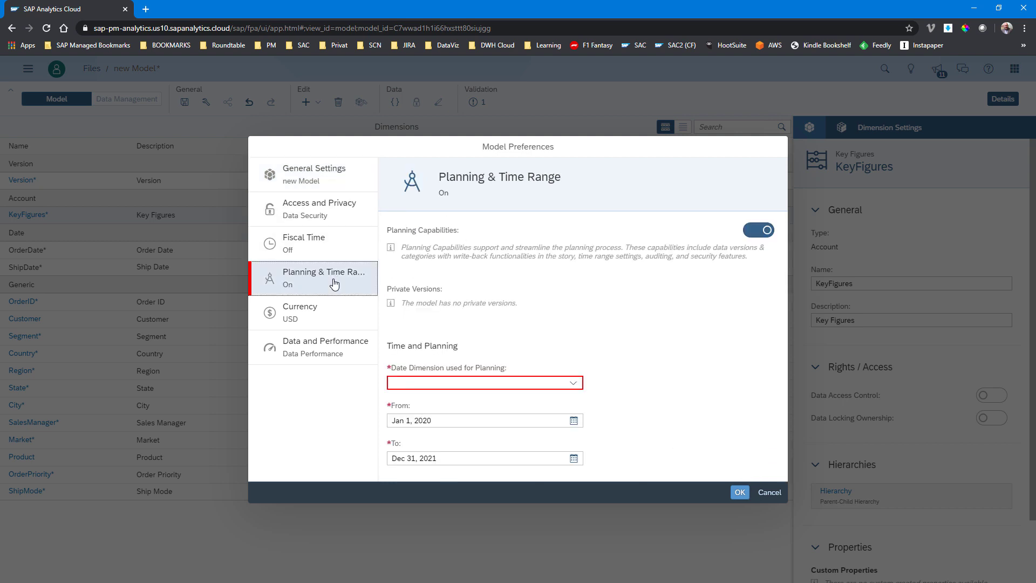
left_click(573, 385)
left_click(466, 399)
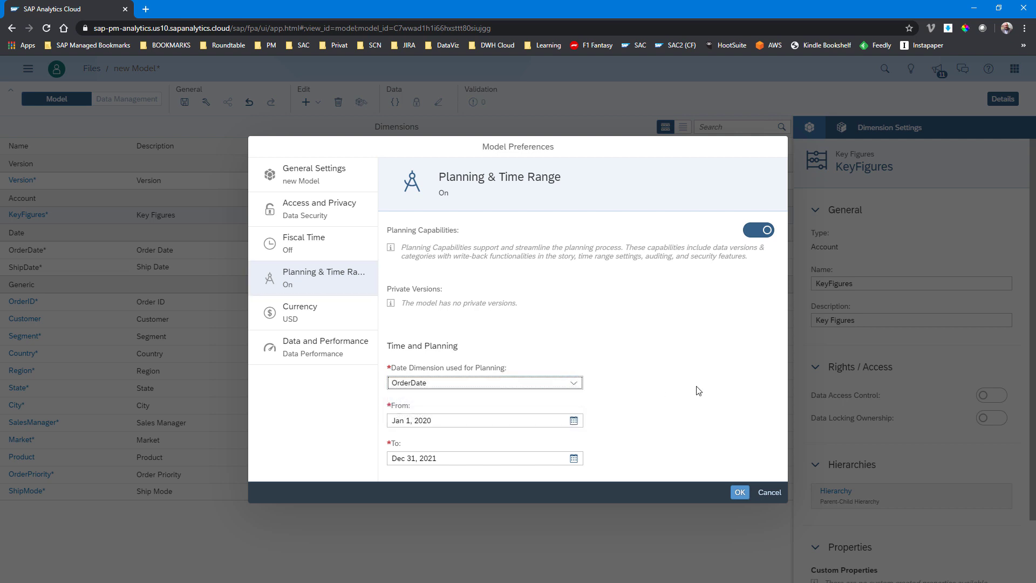
left_click(739, 492)
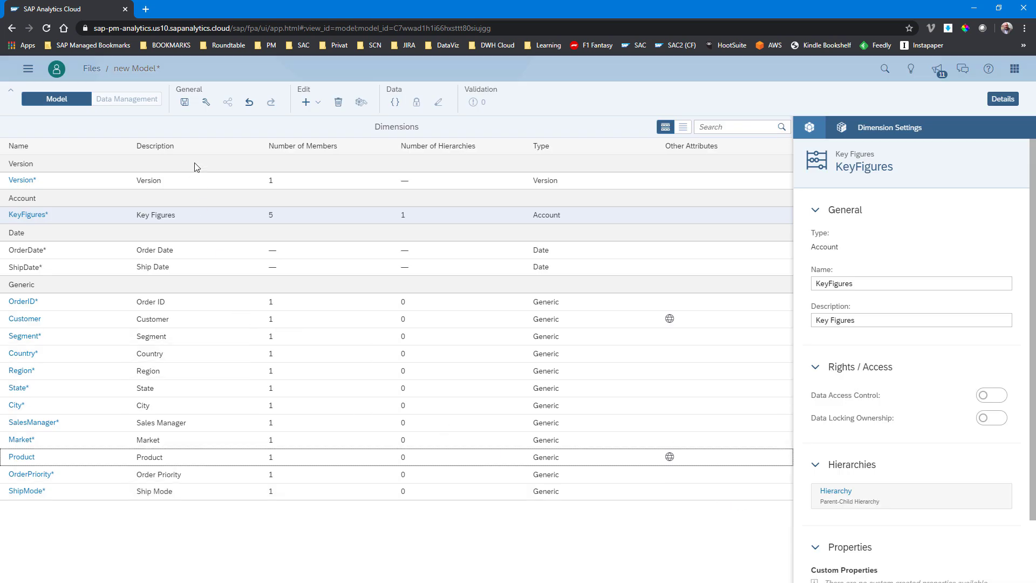
Save the model in the Public folder with Model_Public_Dimension as both its name and description
left_click(187, 106)
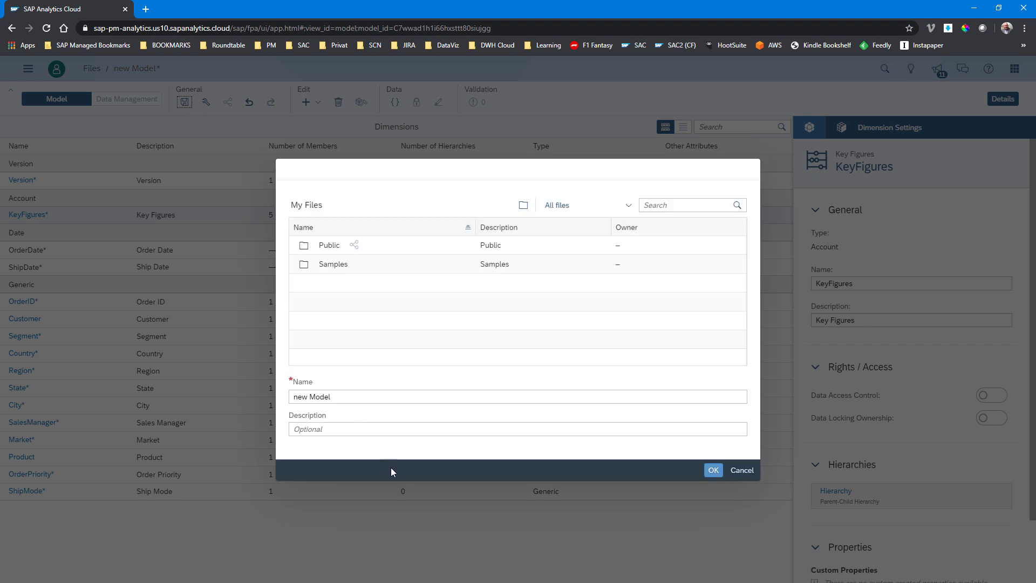
left_click_drag(353, 400, 190, 384)
type("M")
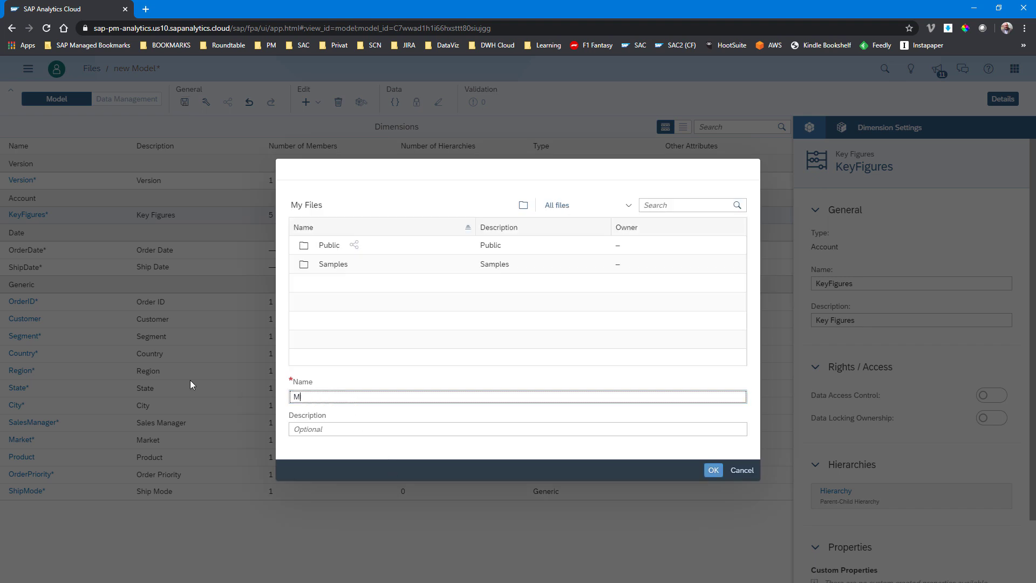
type("odel_Public_Dimension")
key("Tab")
key("shift+Tab")
key("ctrl+c")
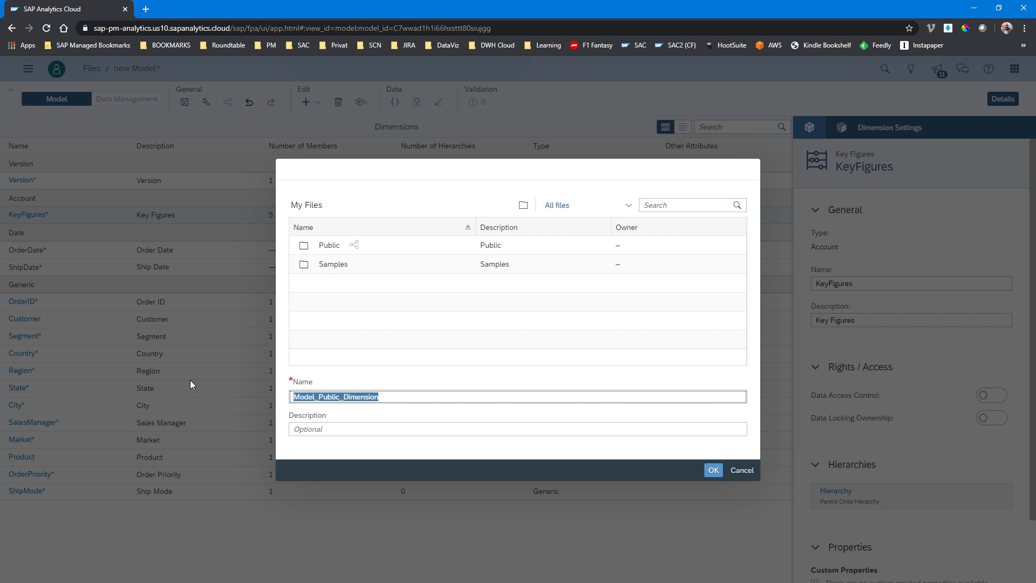
key("Tab")
key("ctrl+v")
left_click(330, 249)
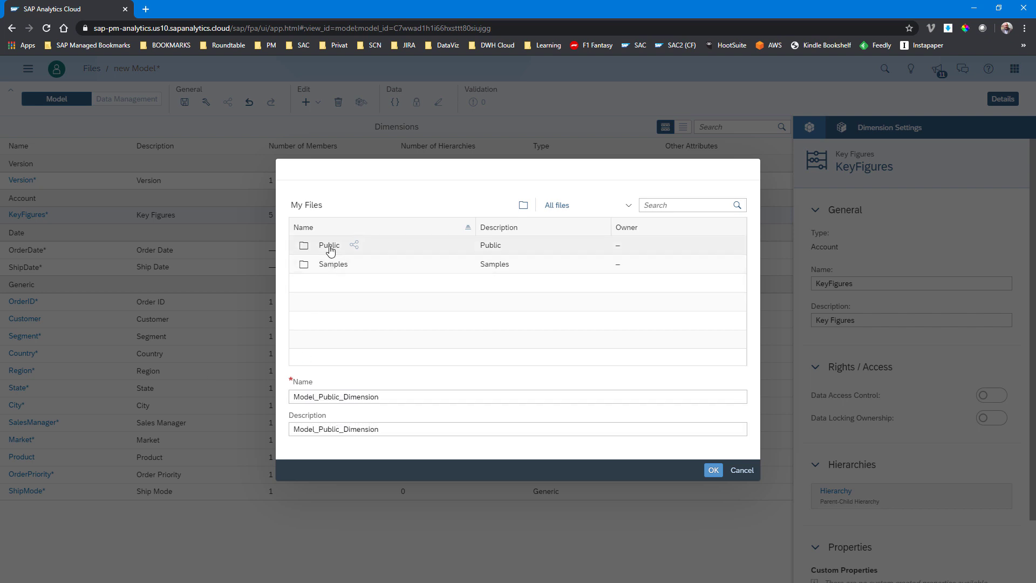
left_click(713, 470)
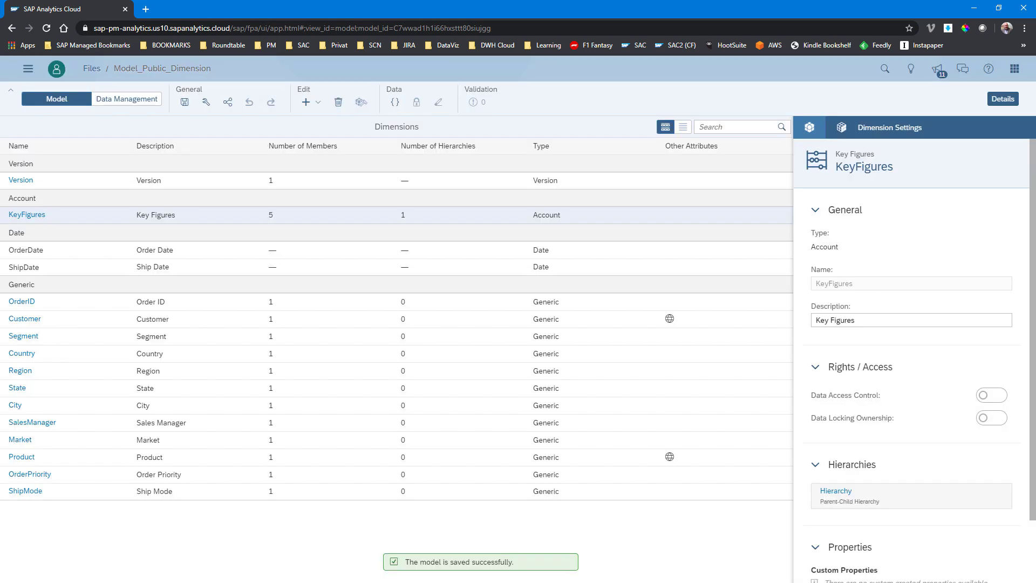
Open the Customer public dimension from the list of public dimensions
left_click(28, 69)
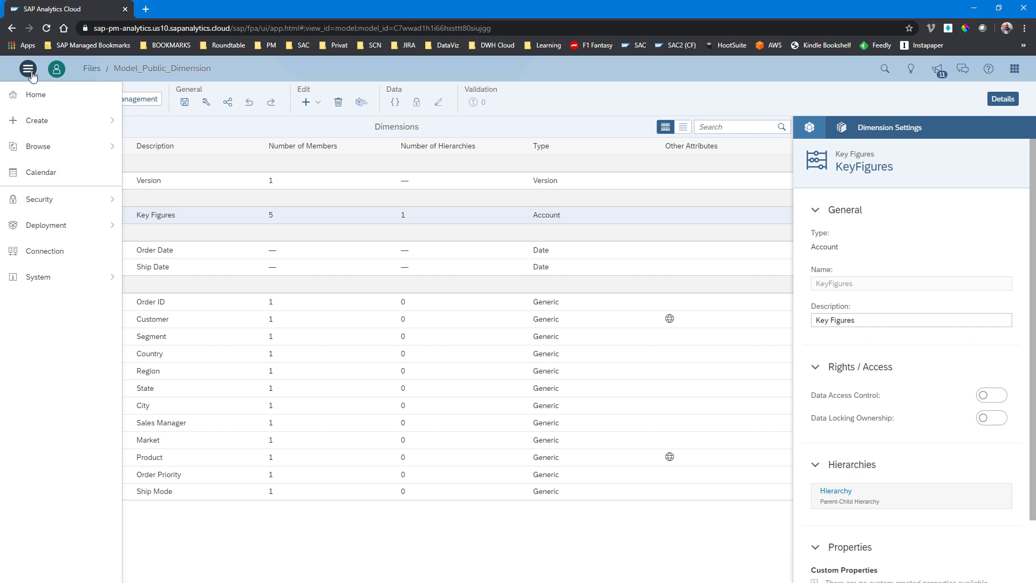
left_click(35, 151)
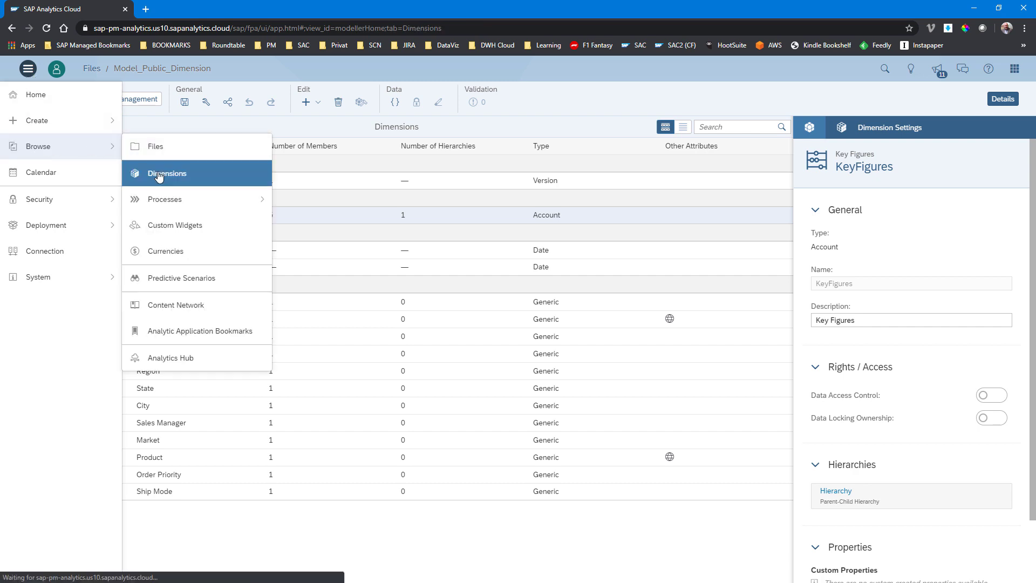
left_click(157, 172)
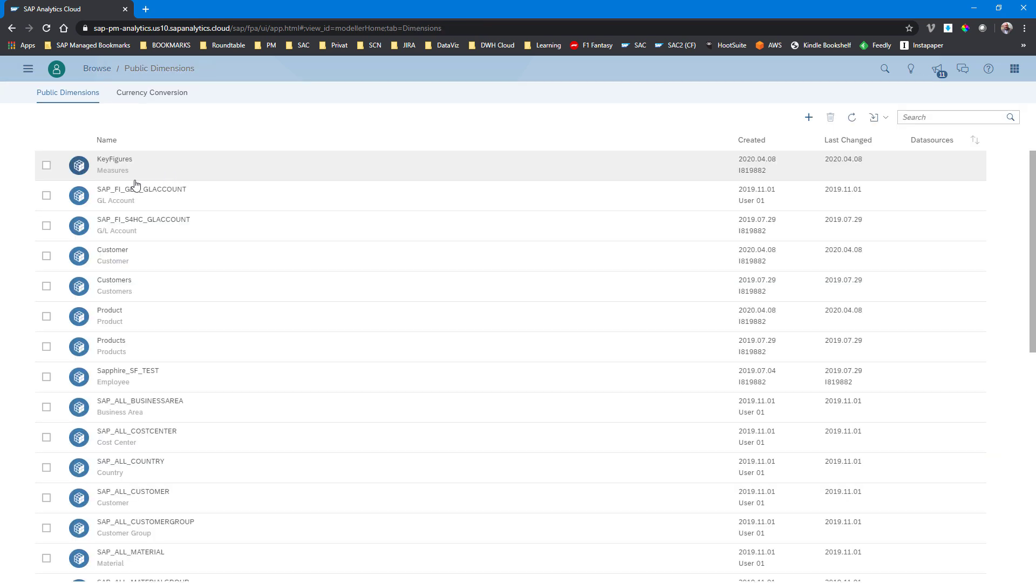
left_click(112, 250)
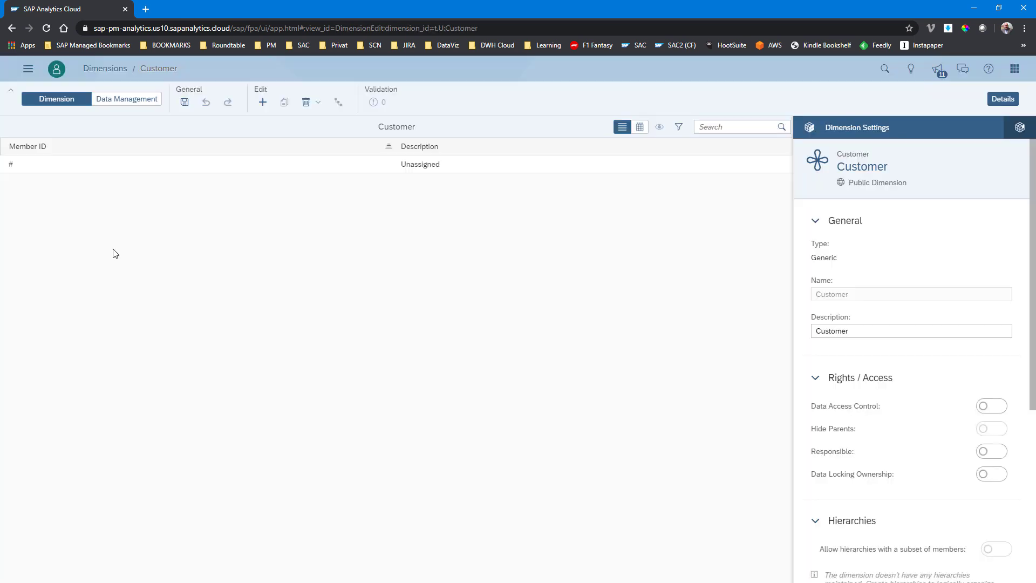
Import the Customer sheet of the SAP Analytics Cloud - Public Dimension source file into the Customer dimension, using the first row as column headers
left_click(139, 108)
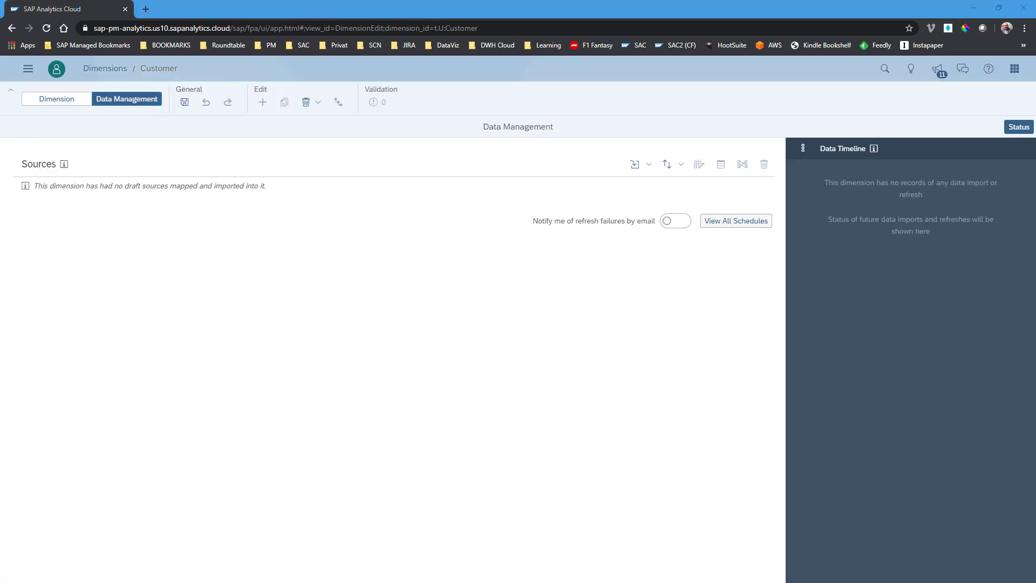
left_click(650, 169)
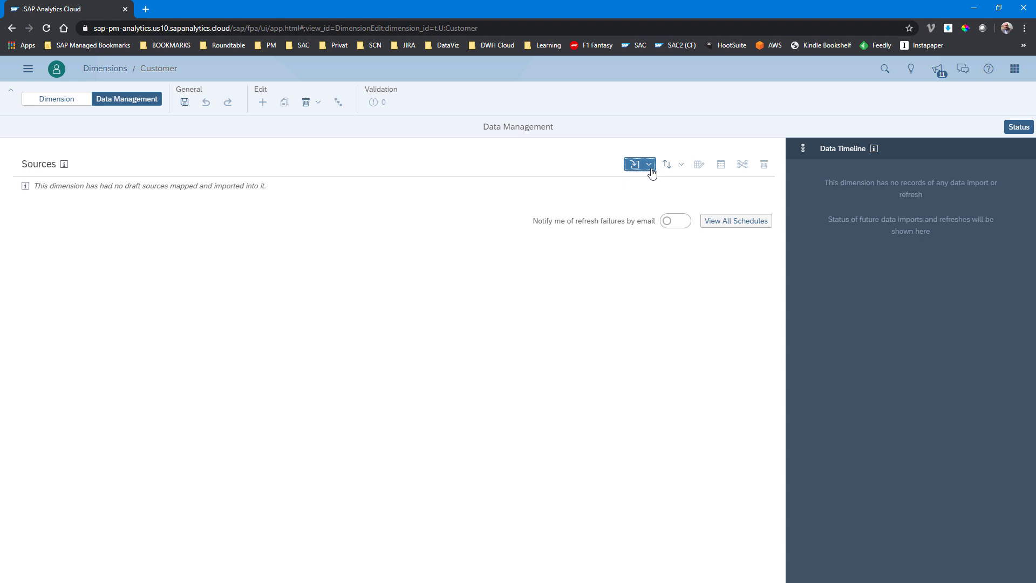
left_click(637, 204)
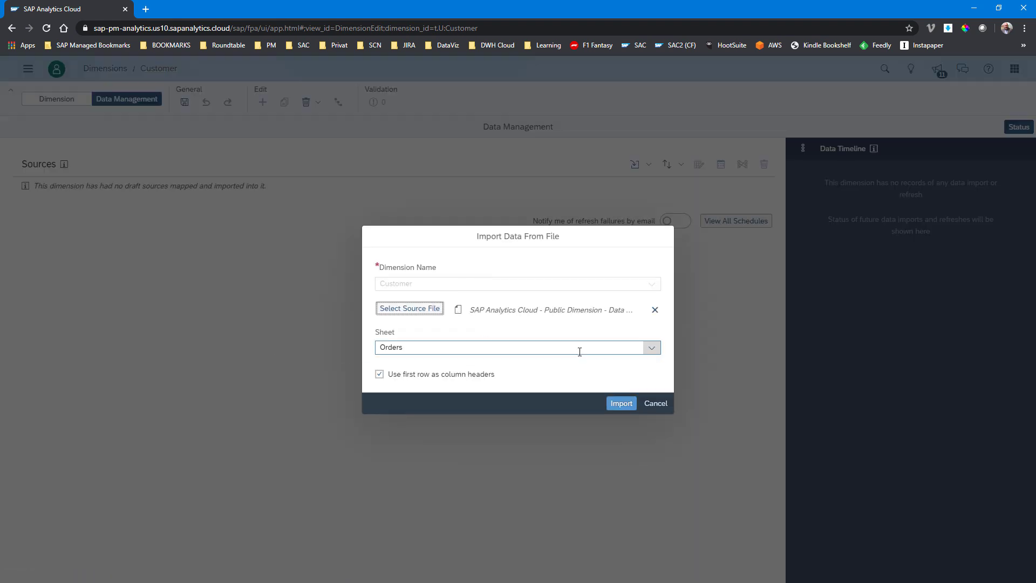
left_click(652, 351)
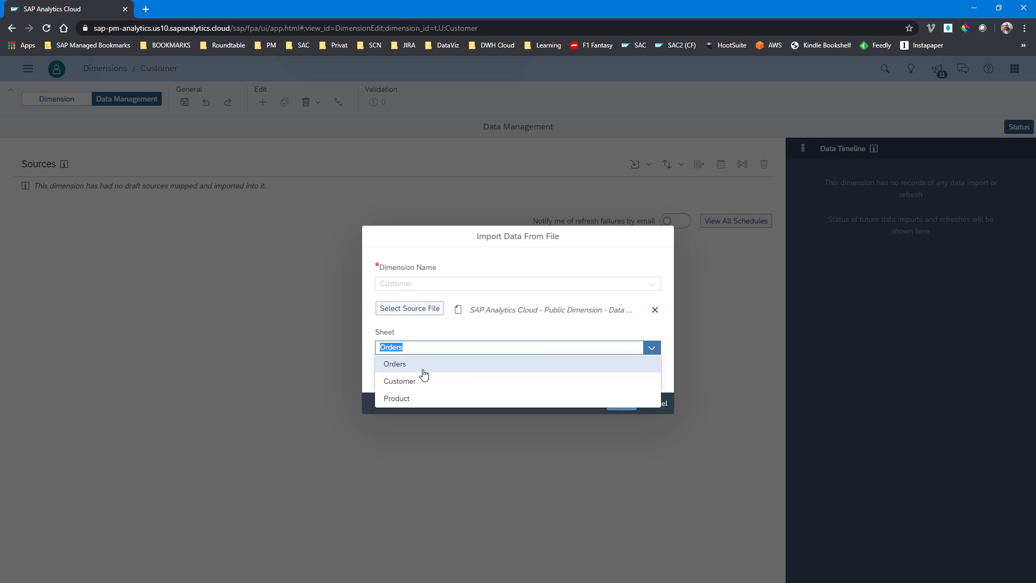
left_click(411, 383)
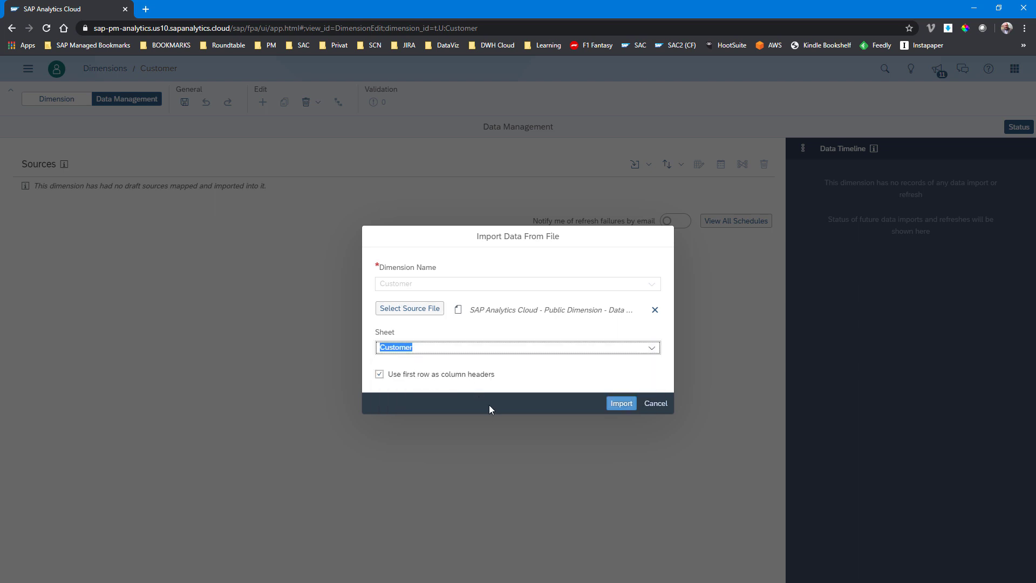
left_click(608, 405)
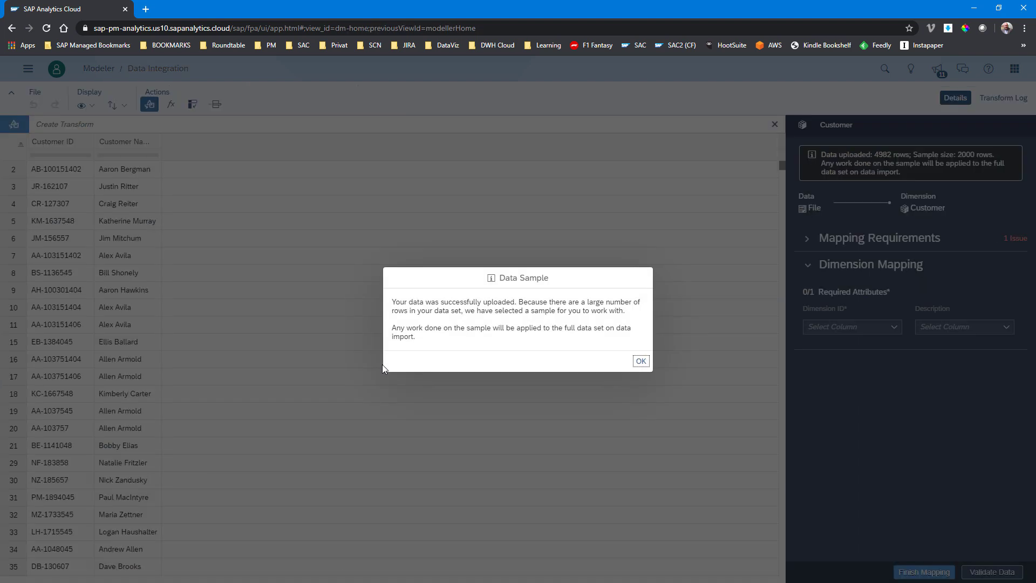
left_click(641, 361)
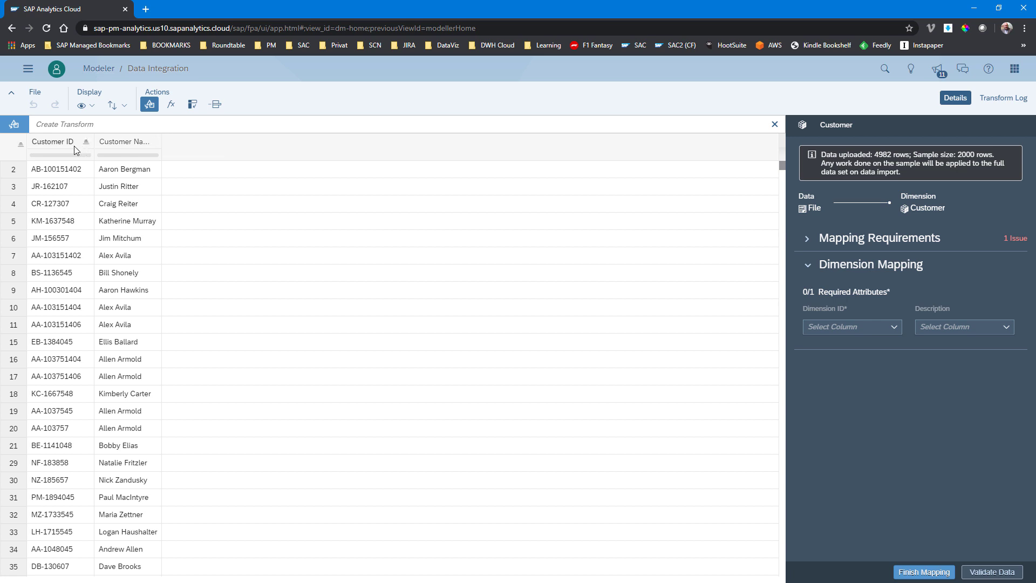
Map Customer ID to Dimension ID and Customer Name to Description, and finish the mapping to load the Customer data
left_click(89, 151)
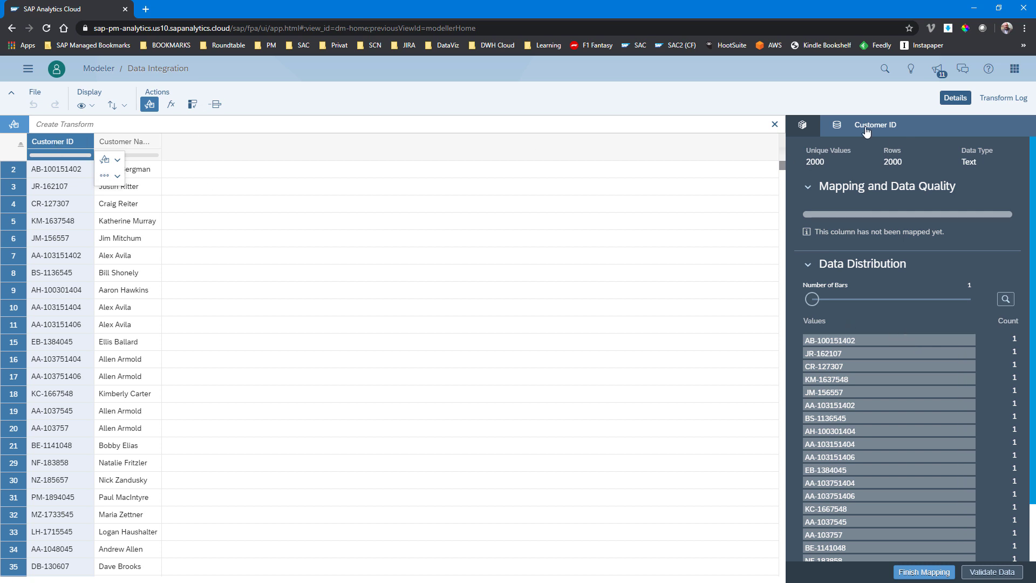
left_click(804, 129)
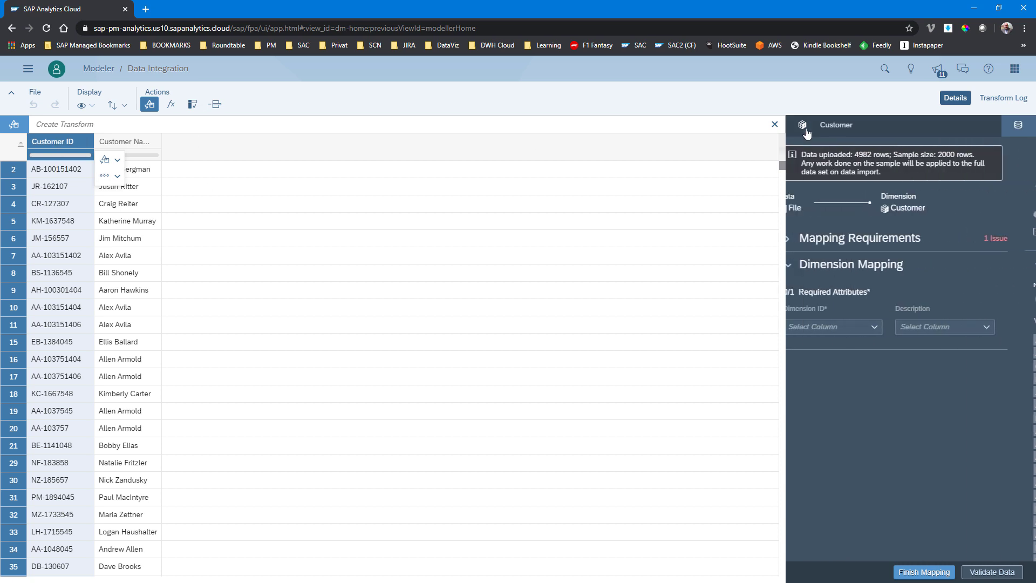
left_click(885, 326)
left_click(821, 342)
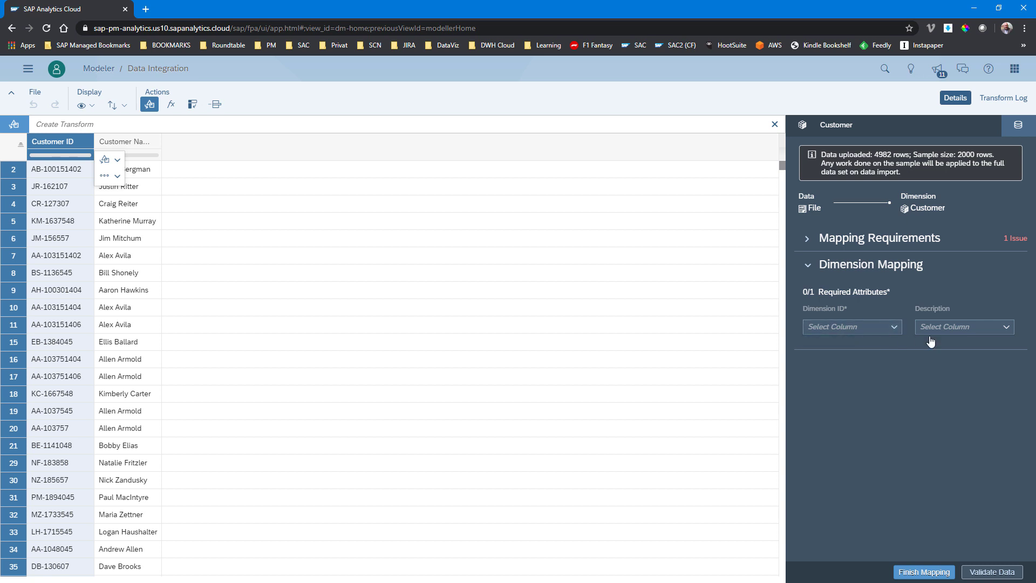
left_click(1008, 328)
left_click(959, 350)
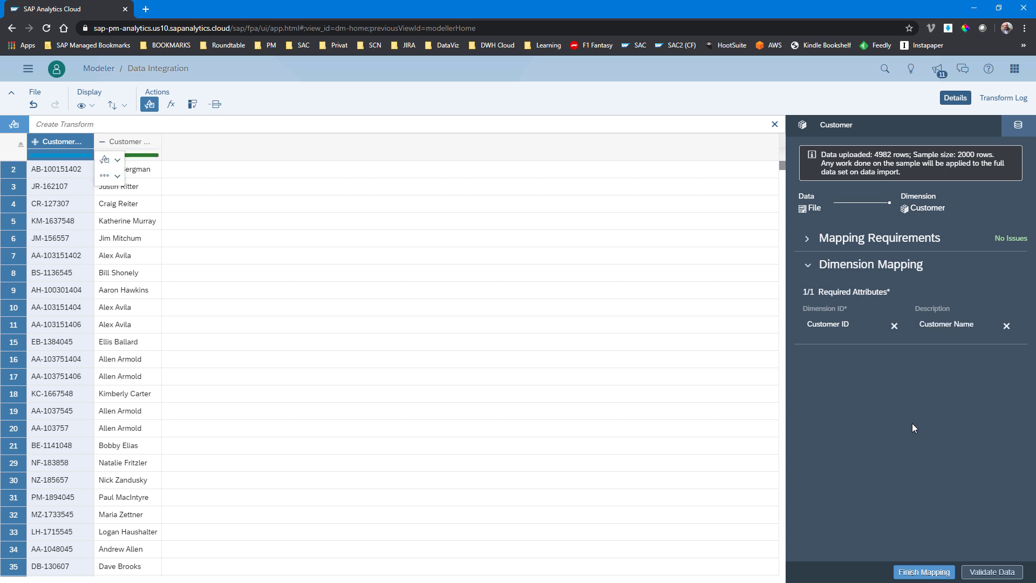
left_click(921, 572)
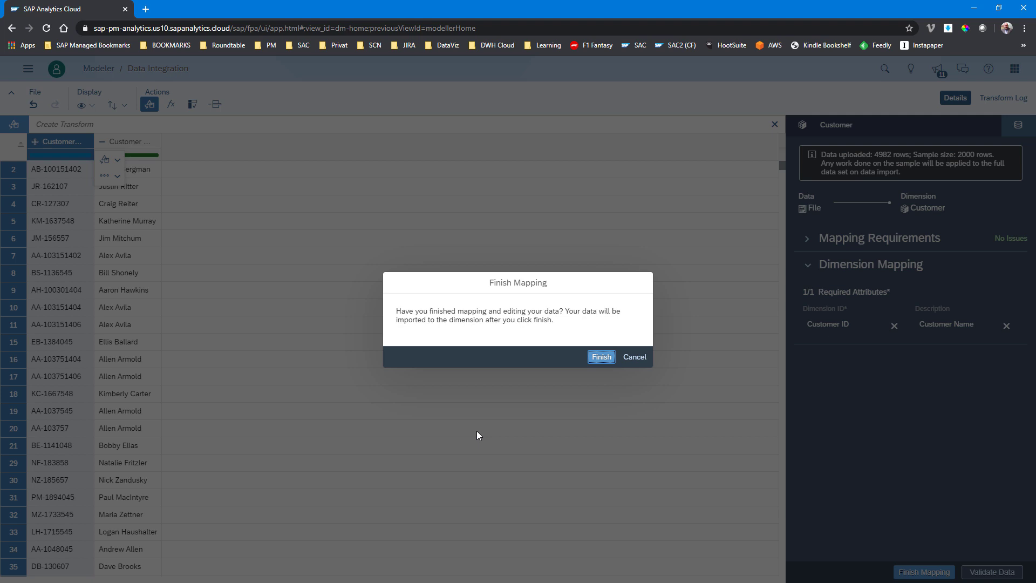
left_click(601, 357)
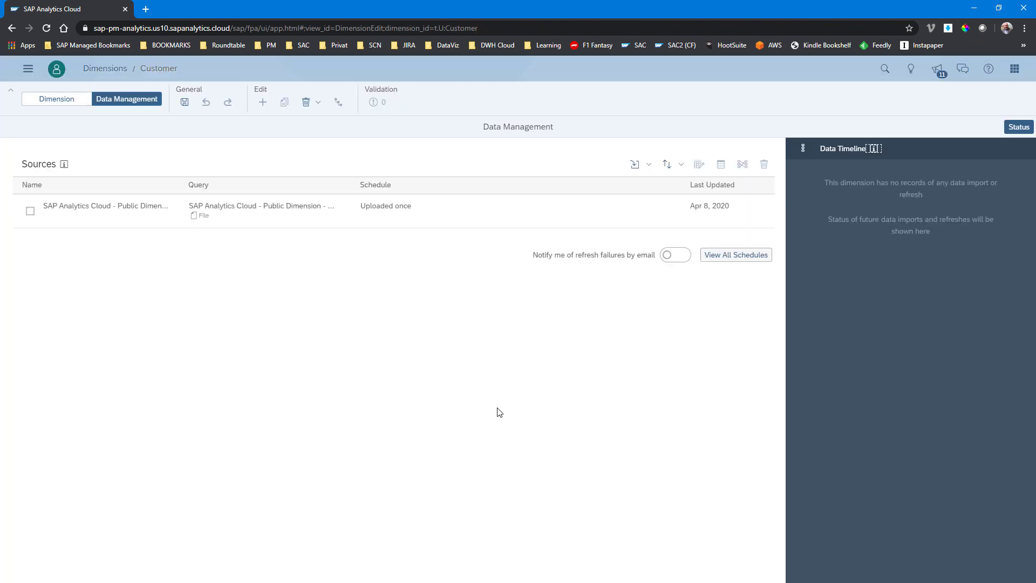
Return to the list of public dimensions and open the Product dimension
left_click(28, 78)
mouse_move(60, 147)
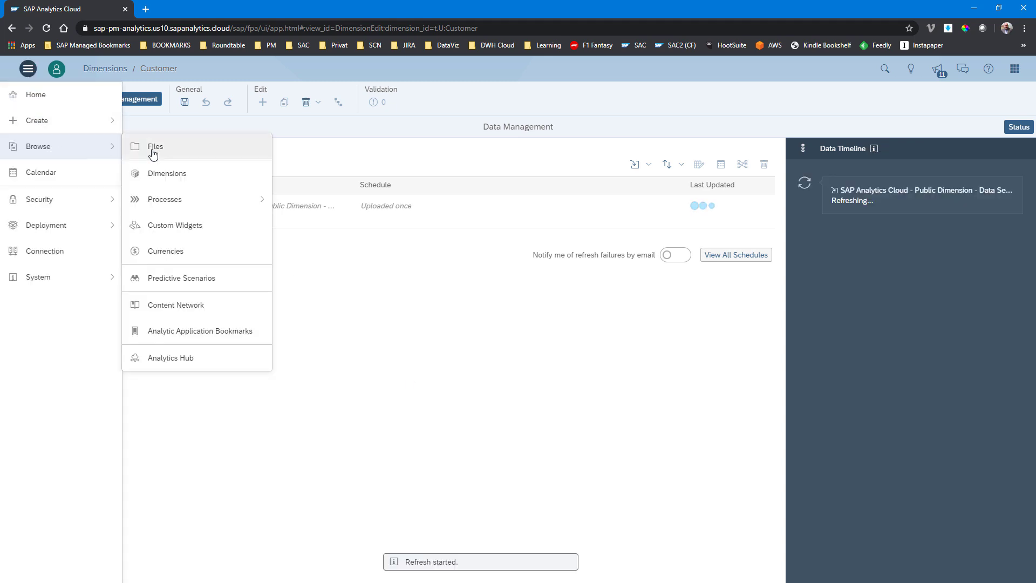
left_click(162, 175)
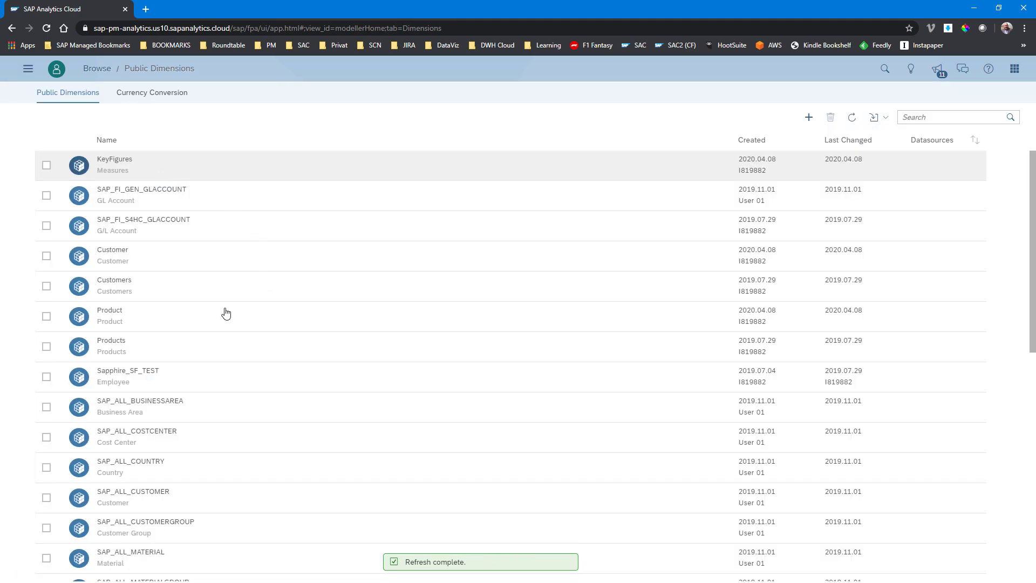
left_click(103, 312)
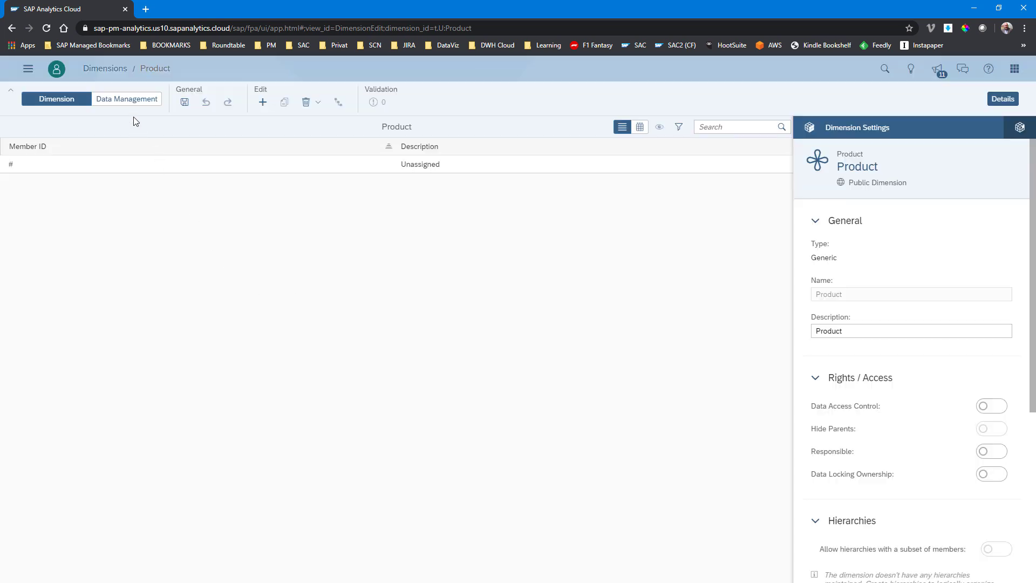
Import the Product sheet of the SAP Analytics Cloud - Public Dimension source file into the Product dimension, using the first row as column headers
left_click(130, 101)
left_click(633, 165)
left_click(629, 200)
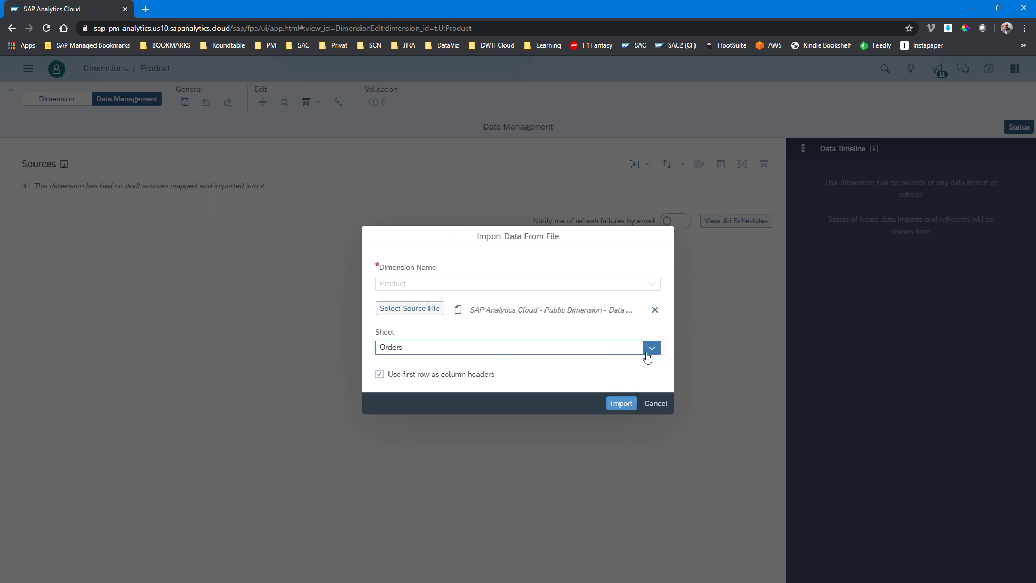
left_click(650, 348)
left_click(412, 397)
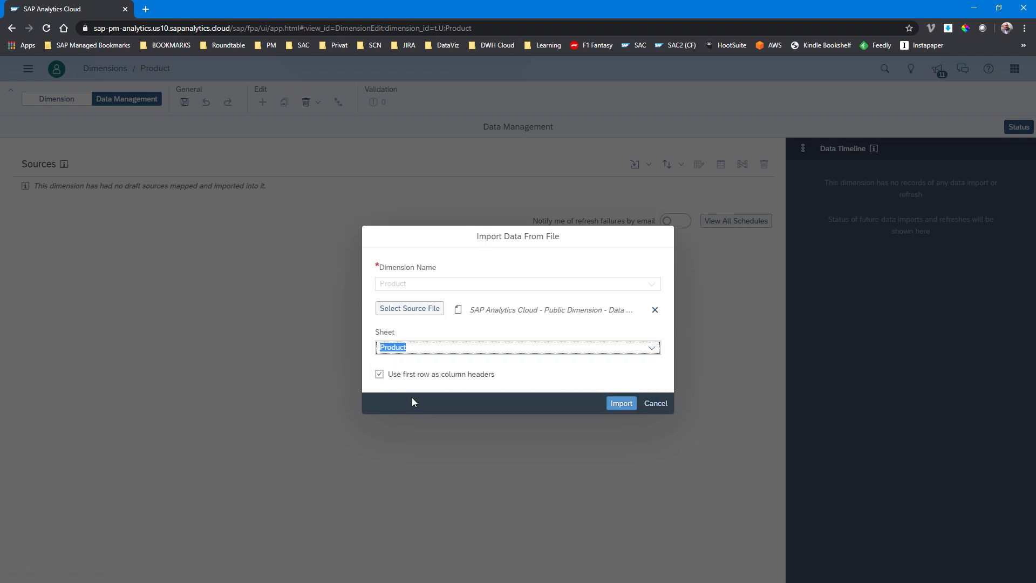
left_click(624, 407)
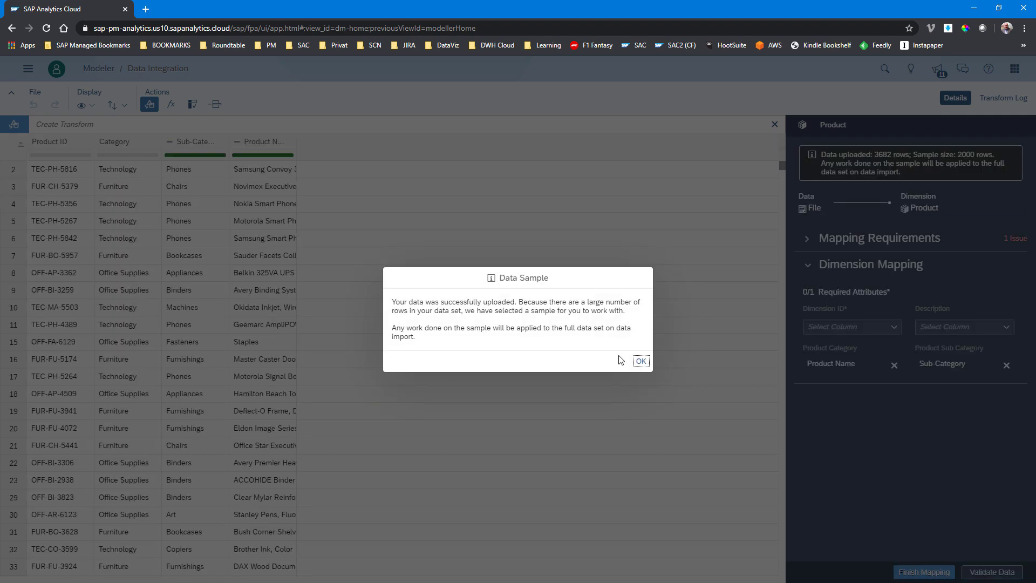
left_click(641, 360)
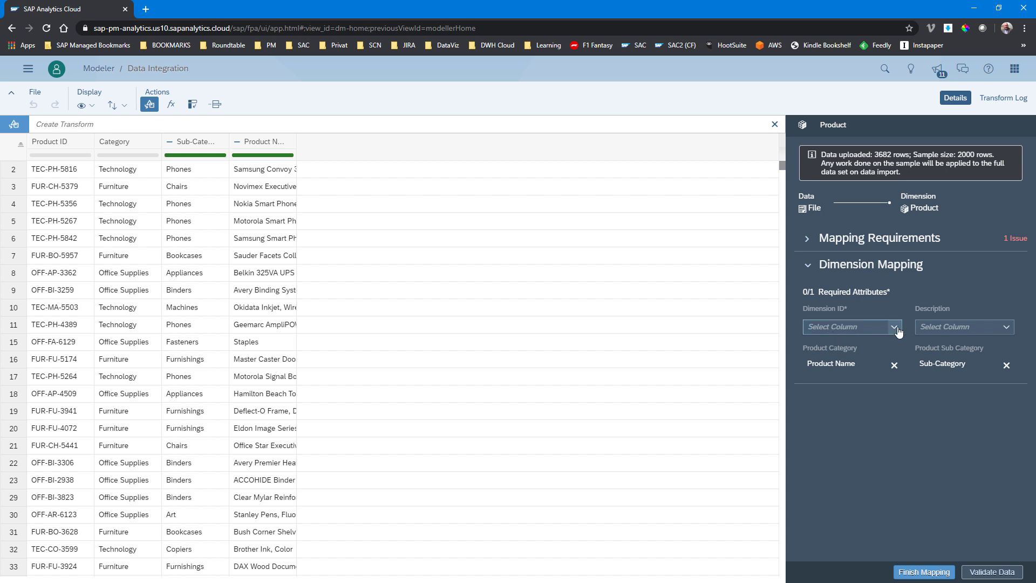
Map Product ID to Dimension ID, Product Name to Description, Category to Product Category and Sub-Category to Product Sub Category, and finish the mapping
left_click(894, 365)
left_click(1006, 366)
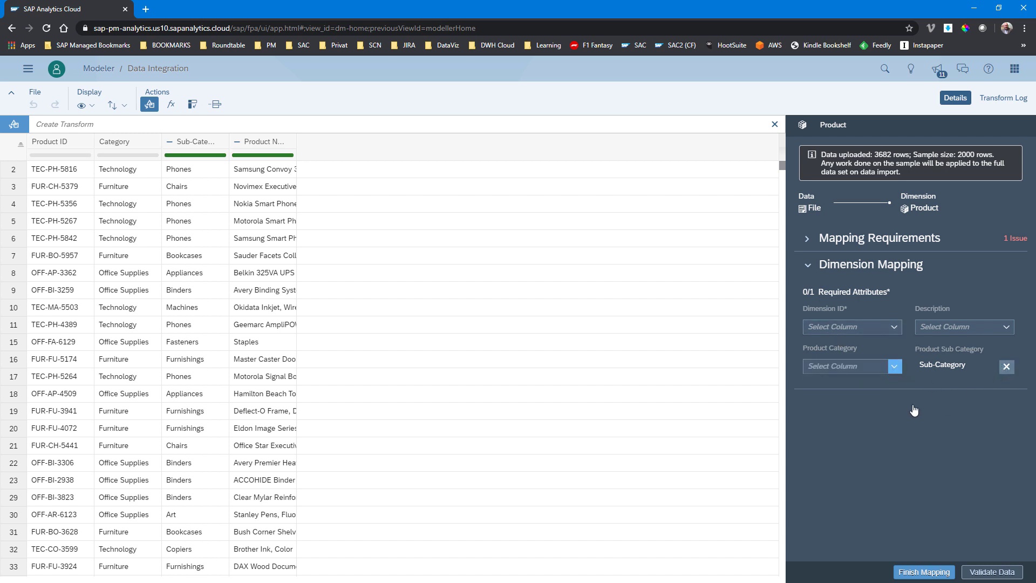
left_click(890, 328)
left_click(876, 418)
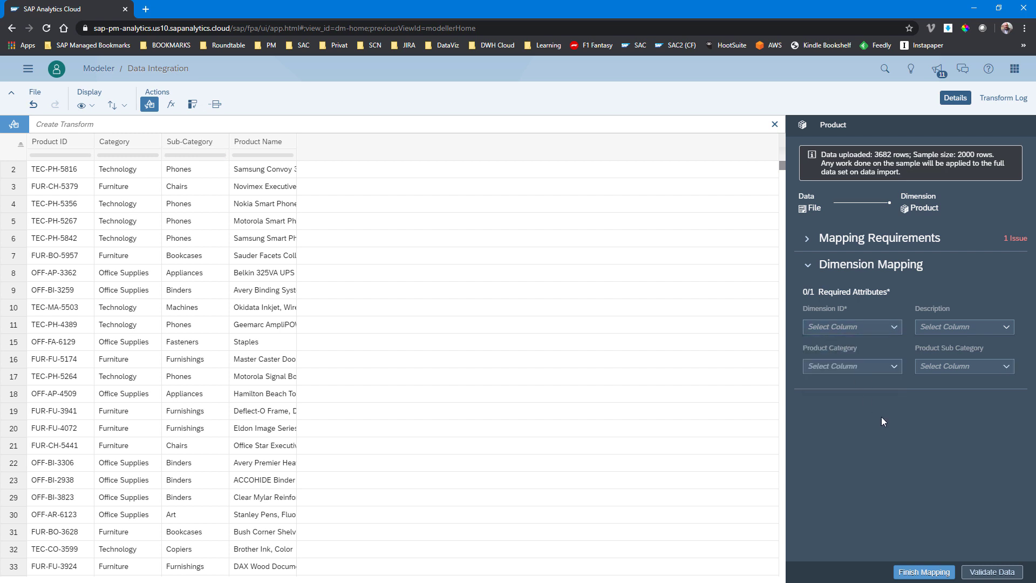
left_click(1006, 328)
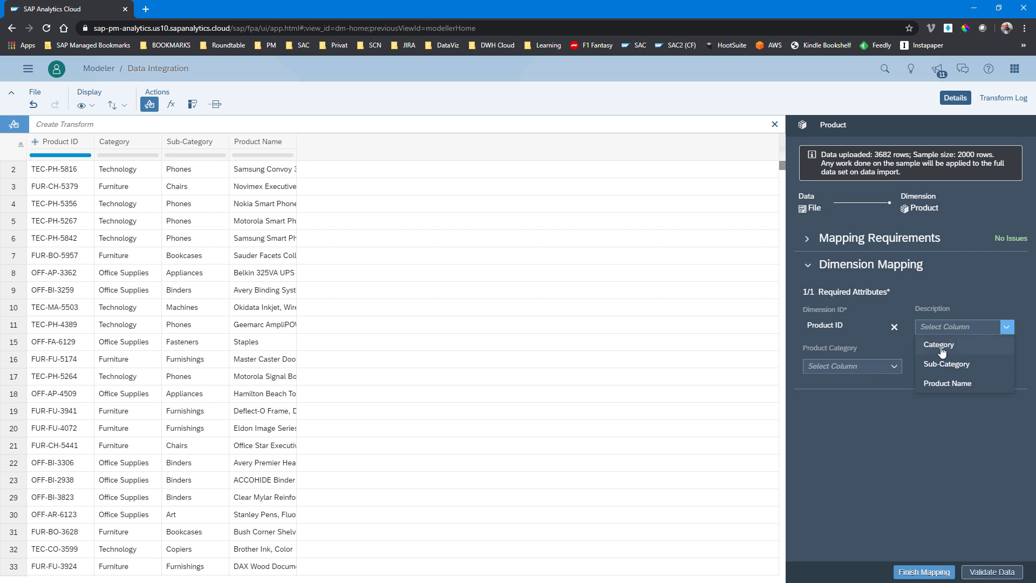
left_click(939, 385)
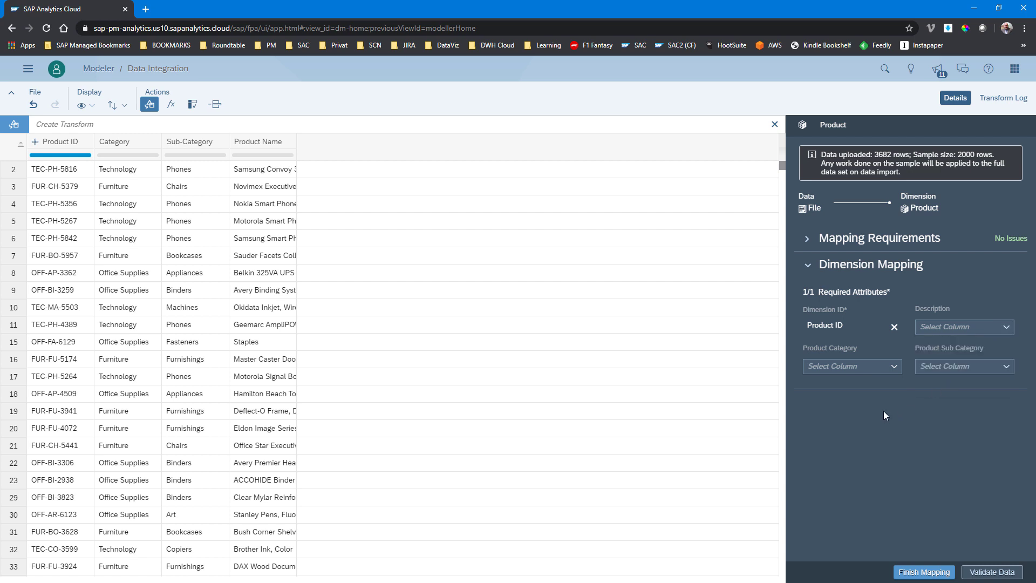
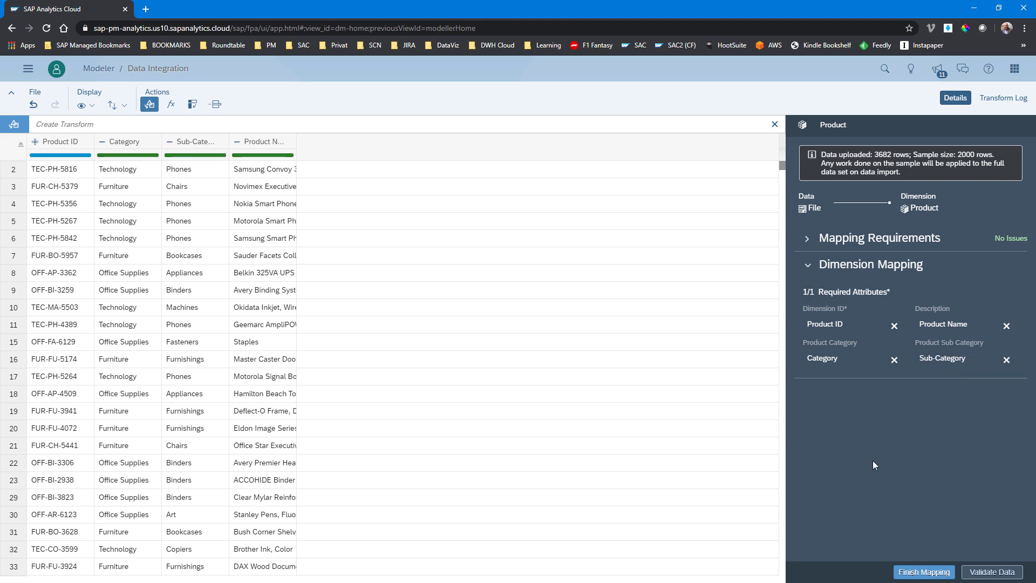
left_click(923, 572)
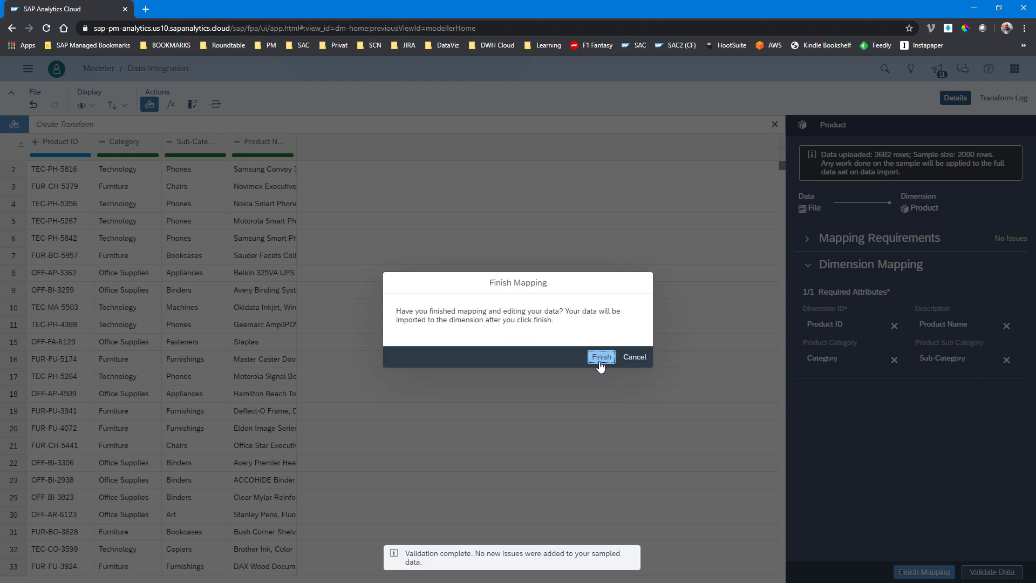
left_click(600, 358)
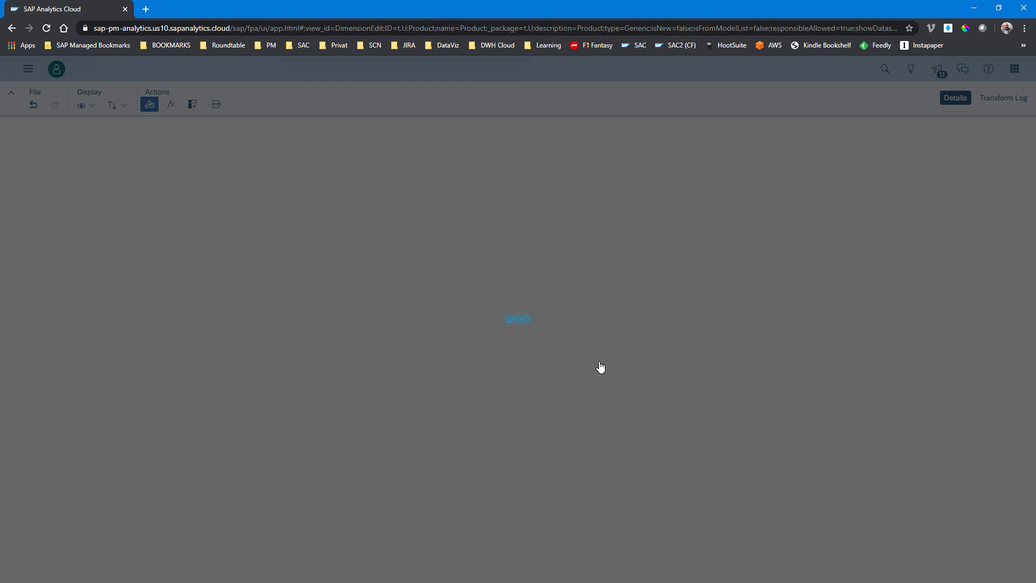
Browse the files to the Public folder and open the model Model_Public_Dimension
left_click(28, 69)
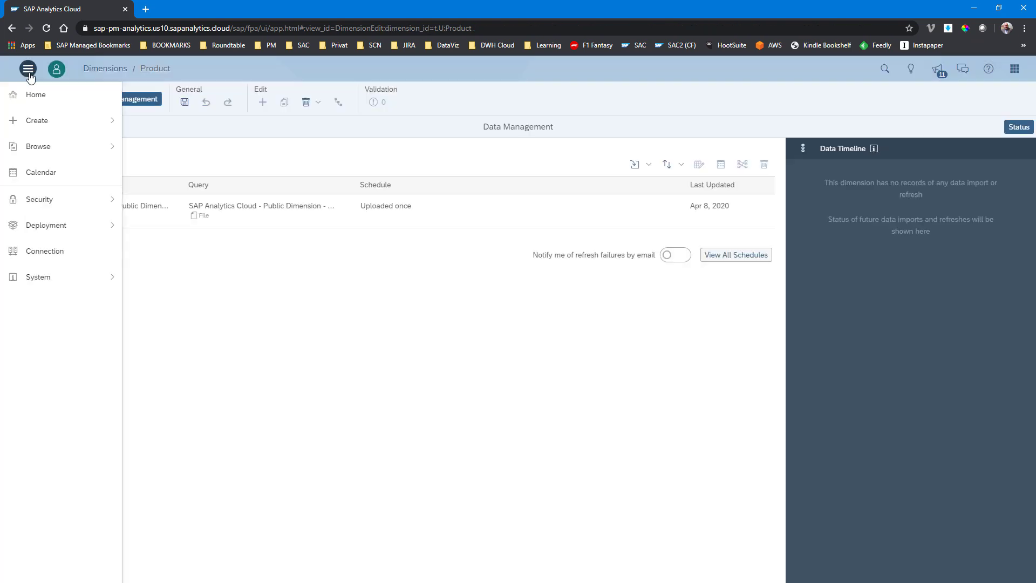
left_click(42, 153)
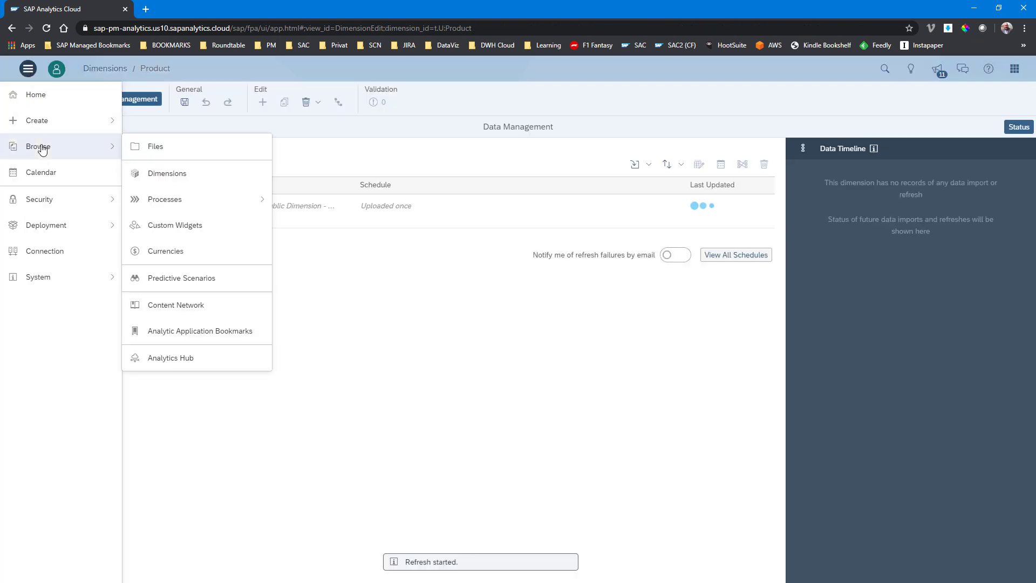
left_click(133, 147)
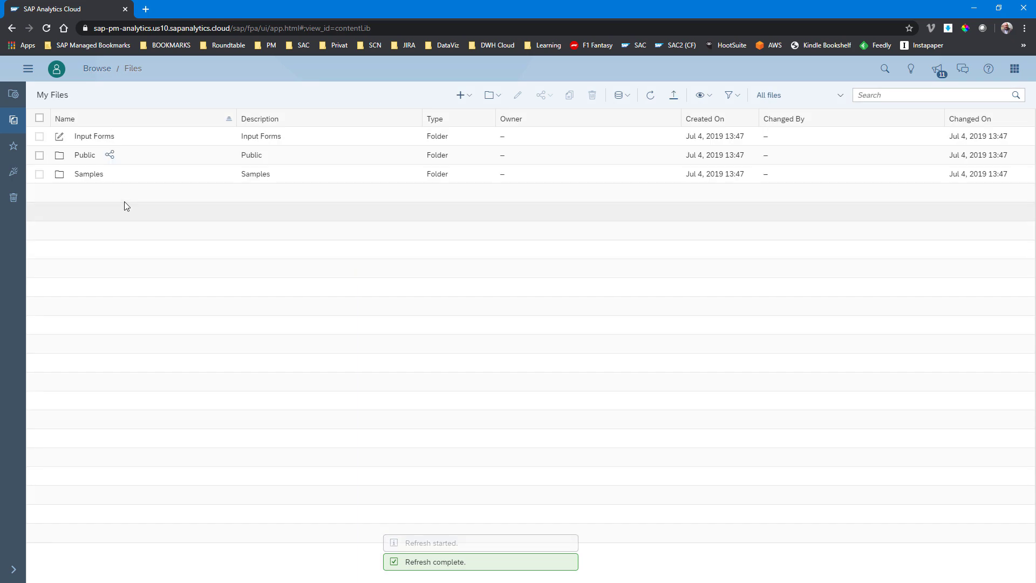
left_click(86, 155)
left_click(143, 344)
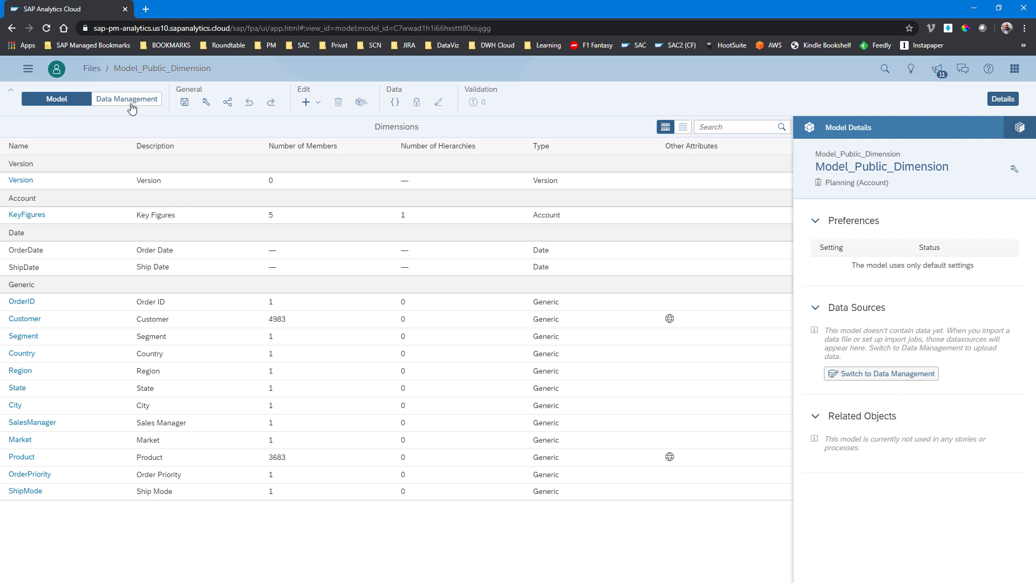
Import the Orders sheet of SAP Analytics Cloud - Public Dimension - Data Set.xlsx into the model and open the uploaded draft source for mapping
left_click(128, 100)
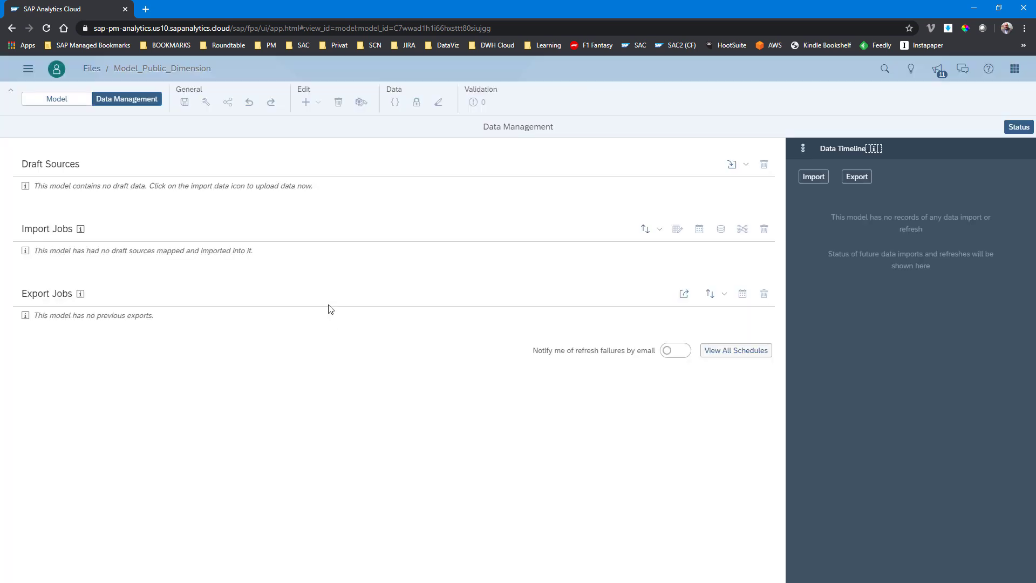
left_click(749, 166)
left_click(739, 204)
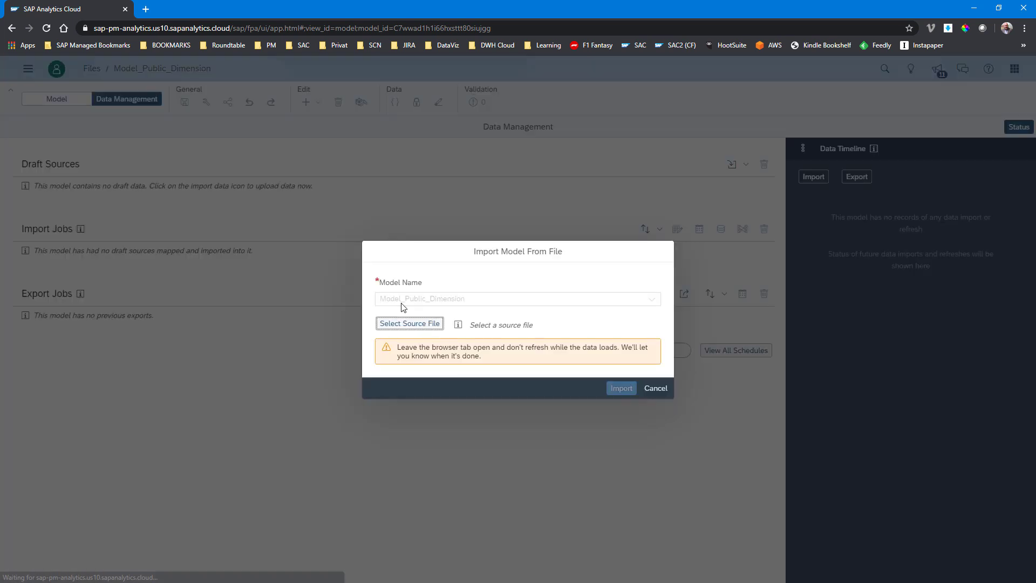
left_click(402, 324)
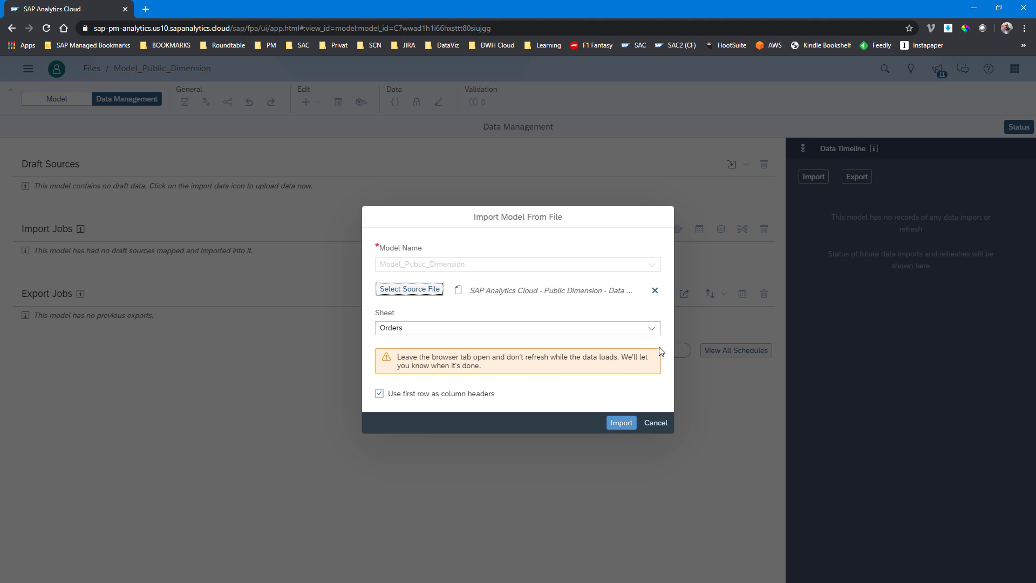
left_click(625, 424)
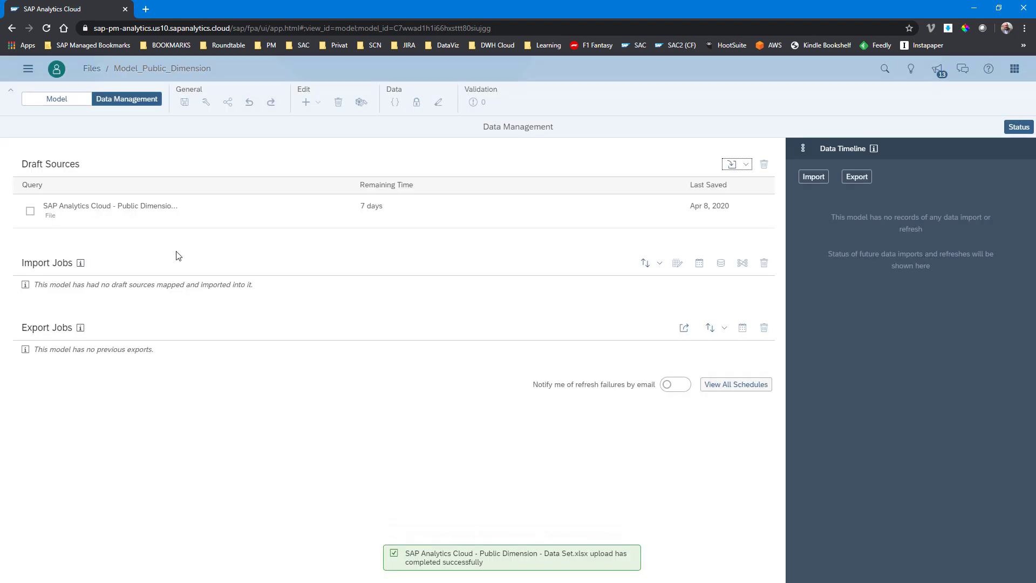
left_click(135, 216)
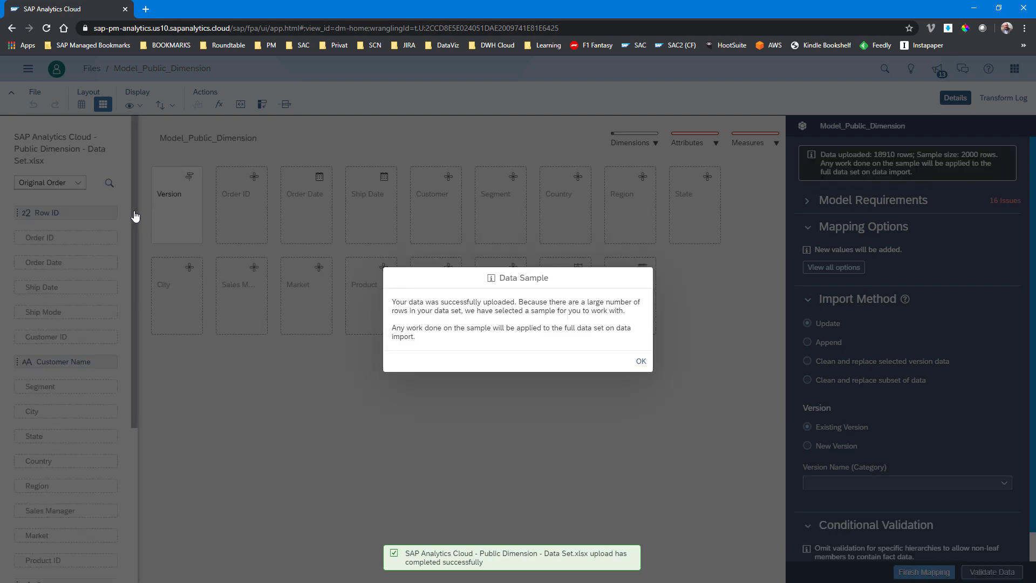
left_click(640, 361)
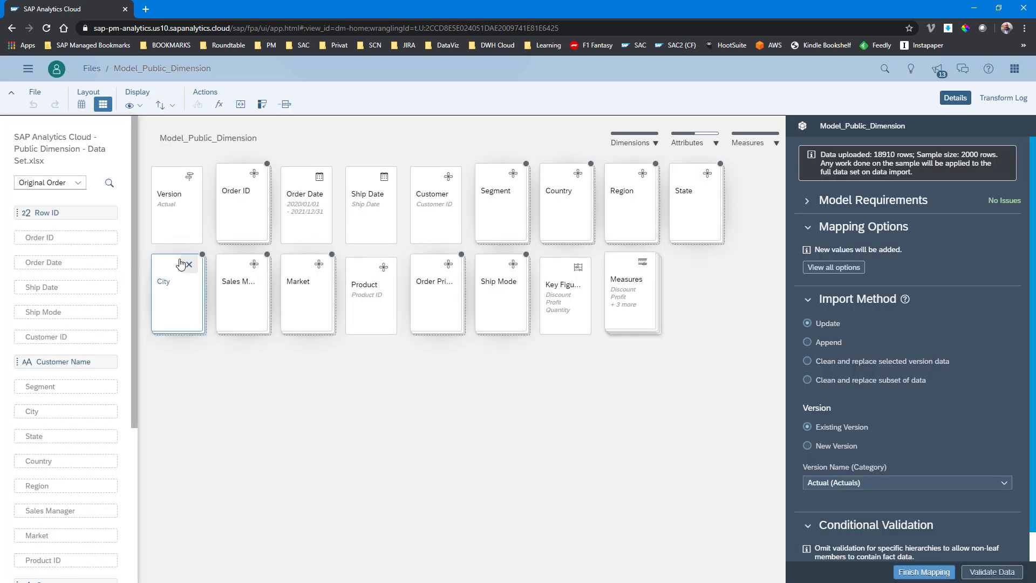
Examine the mapping details of the Version, Order ID, Order Date, Customer, Segment, Country, Region and State dimensions
left_click(171, 208)
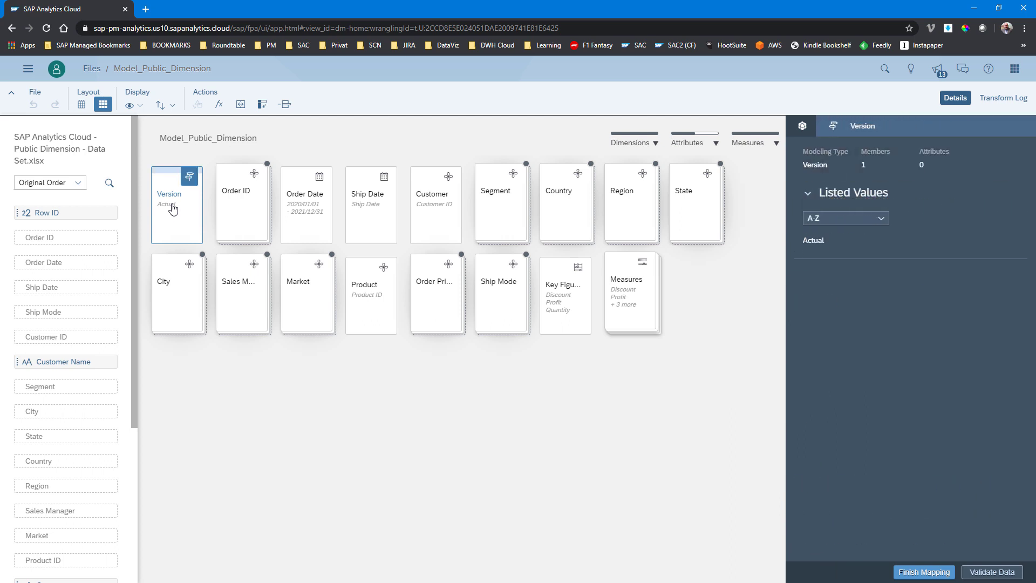
left_click(241, 227)
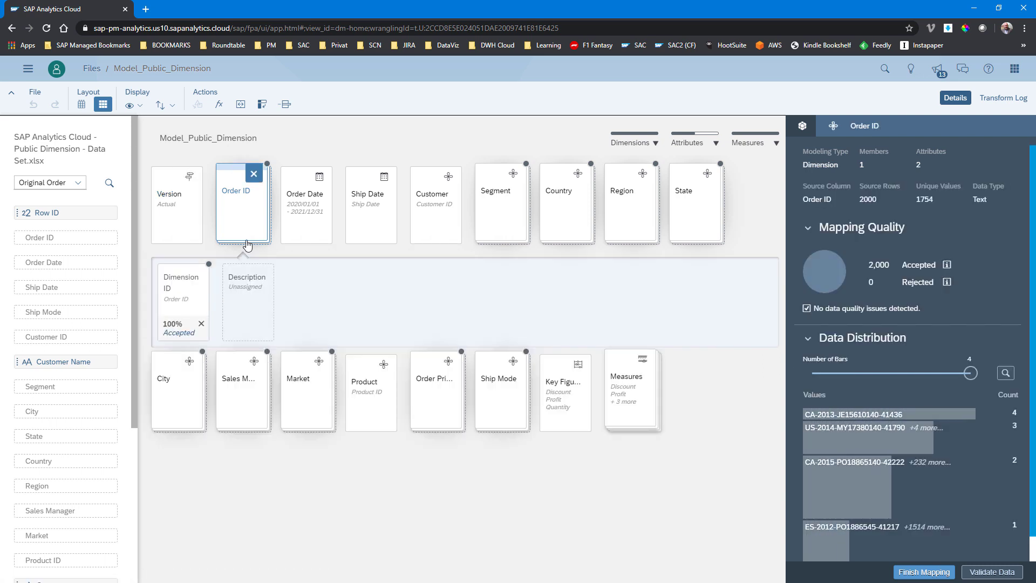
left_click(301, 239)
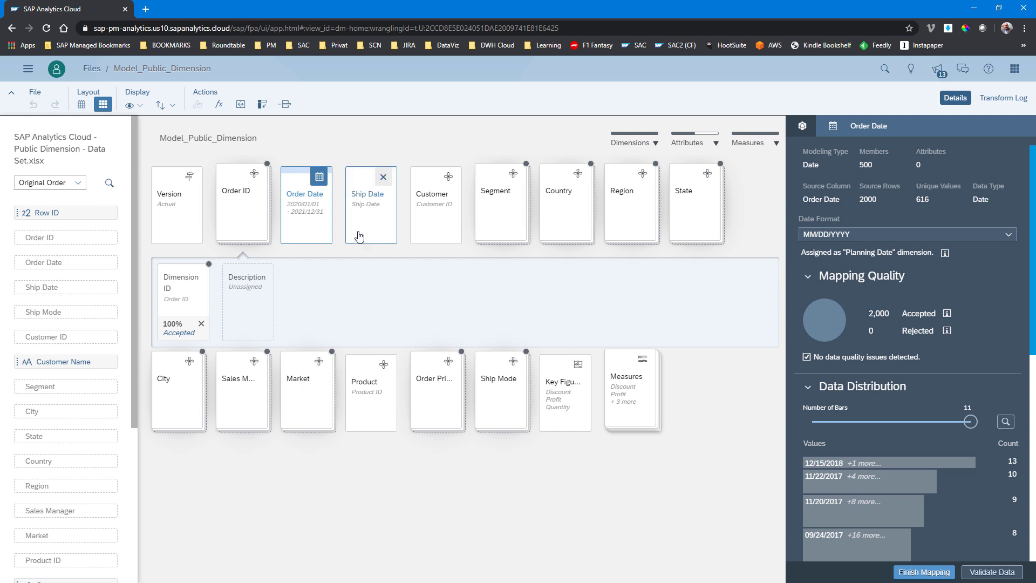
left_click(435, 187)
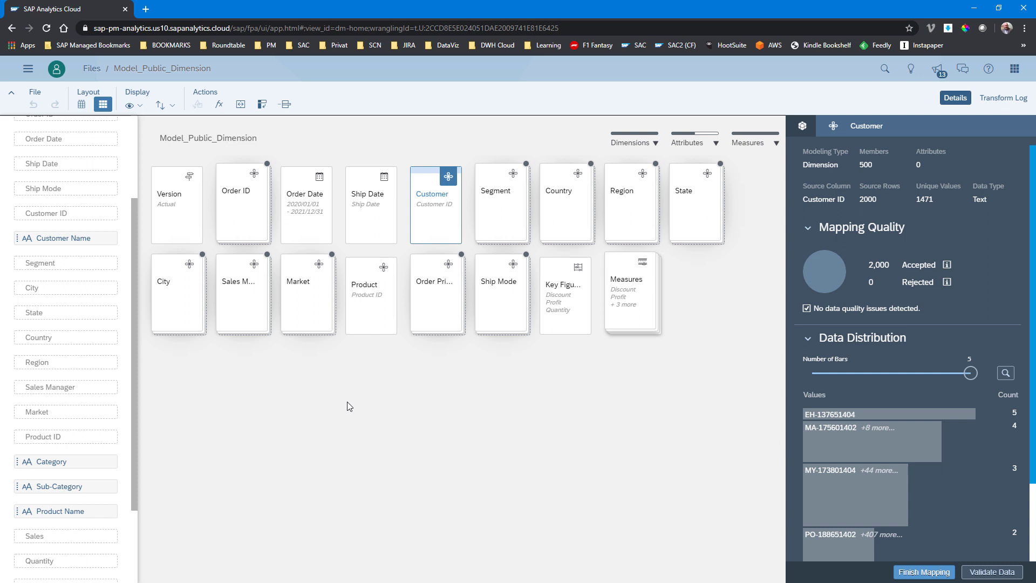
left_click(501, 207)
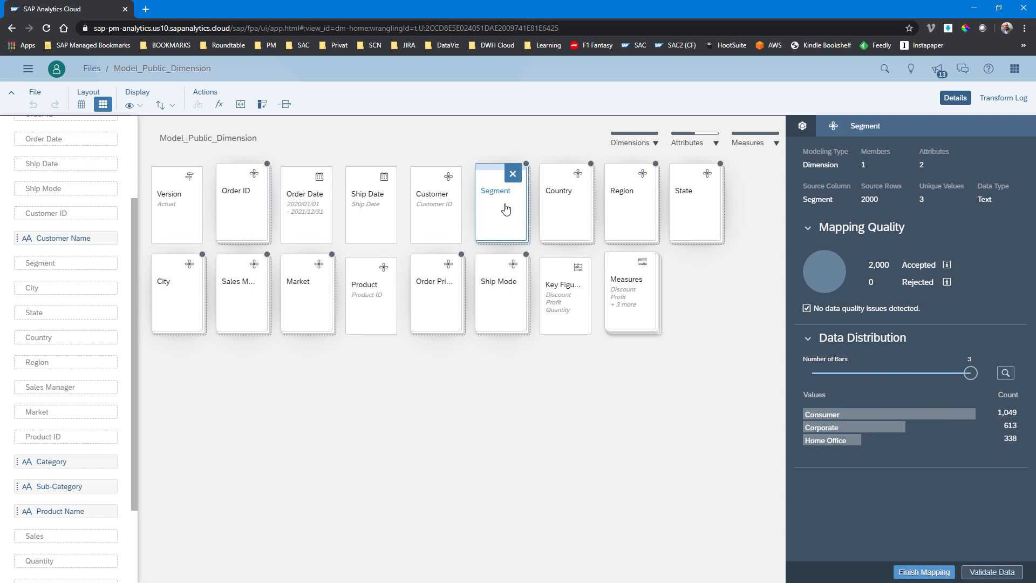
left_click(505, 209)
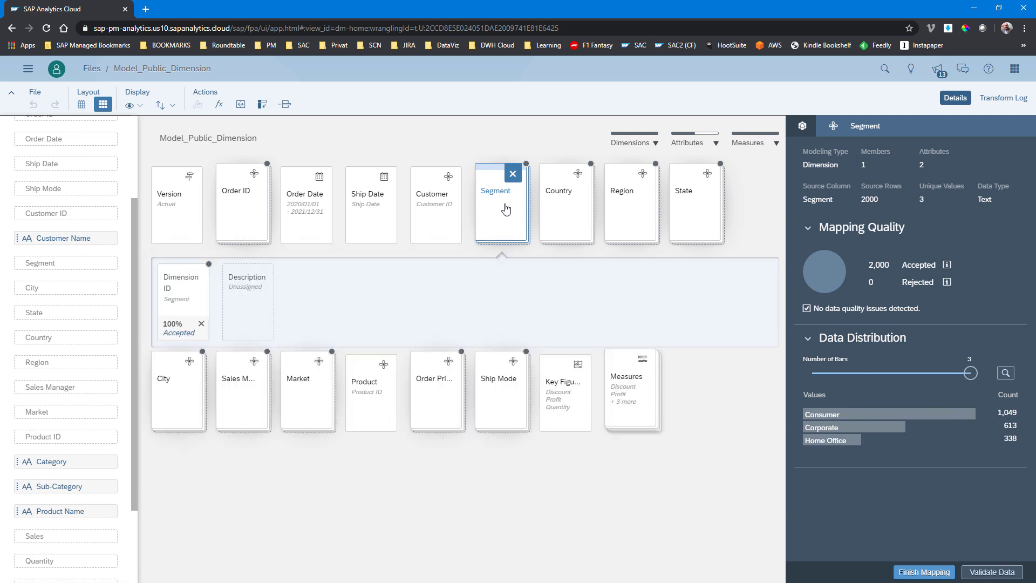
left_click(568, 211)
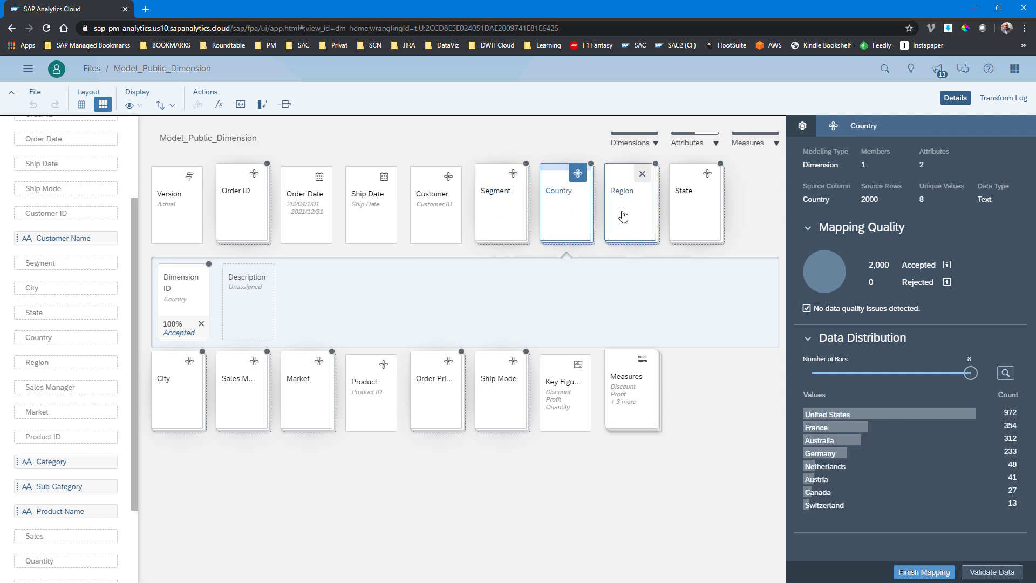
left_click(654, 216)
left_click(693, 220)
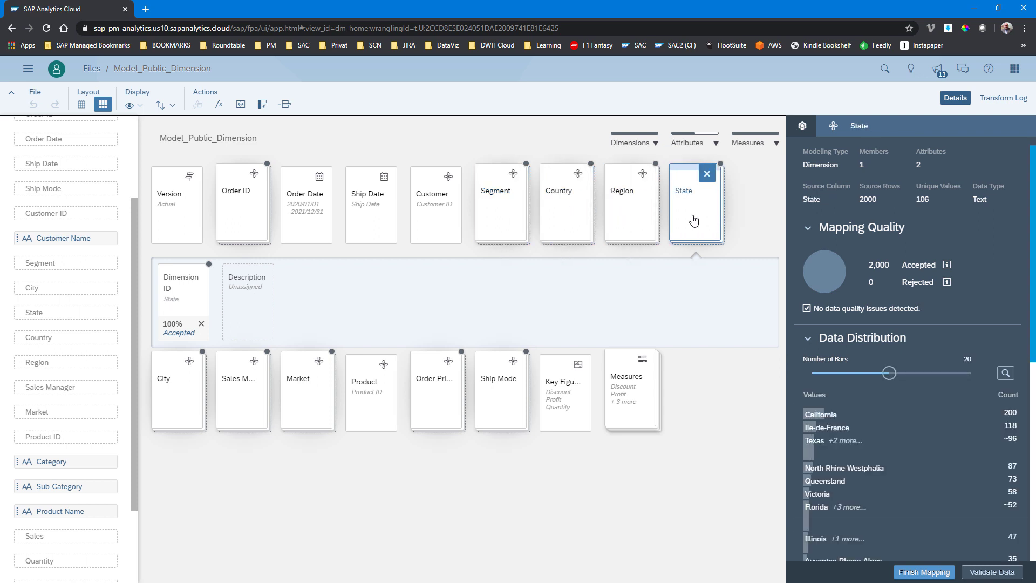
Examine the mapping details of the City, Market, Product, Order Priority, Ship Mode and Key Figures dimensions and the Measures
left_click(186, 412)
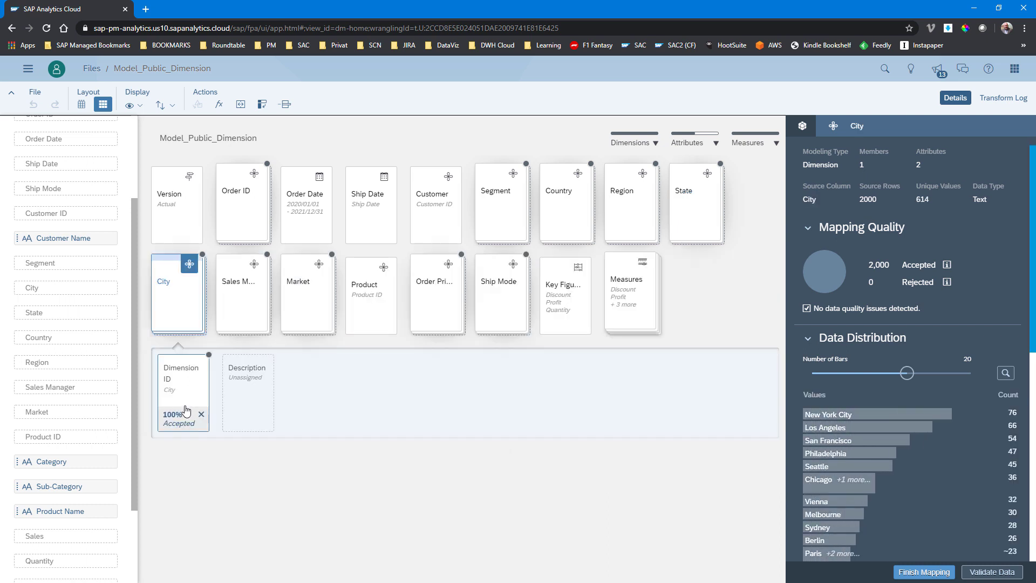
left_click(254, 317)
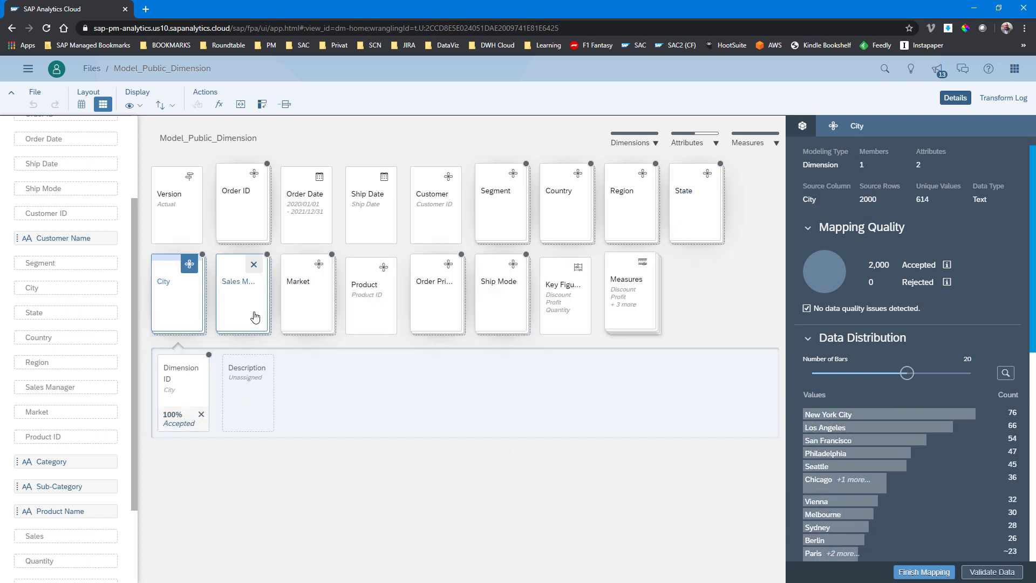
left_click(306, 316)
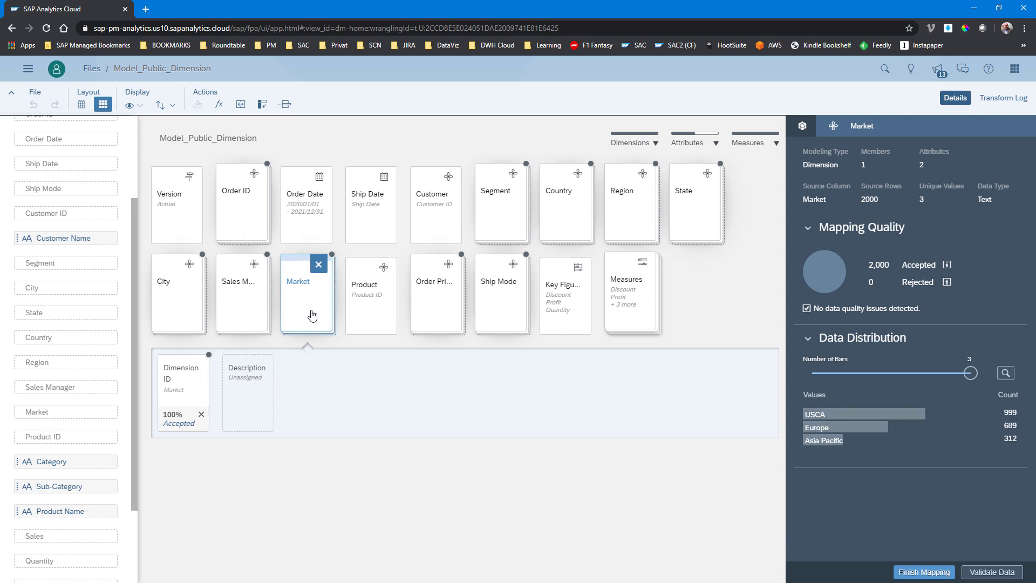
left_click(374, 314)
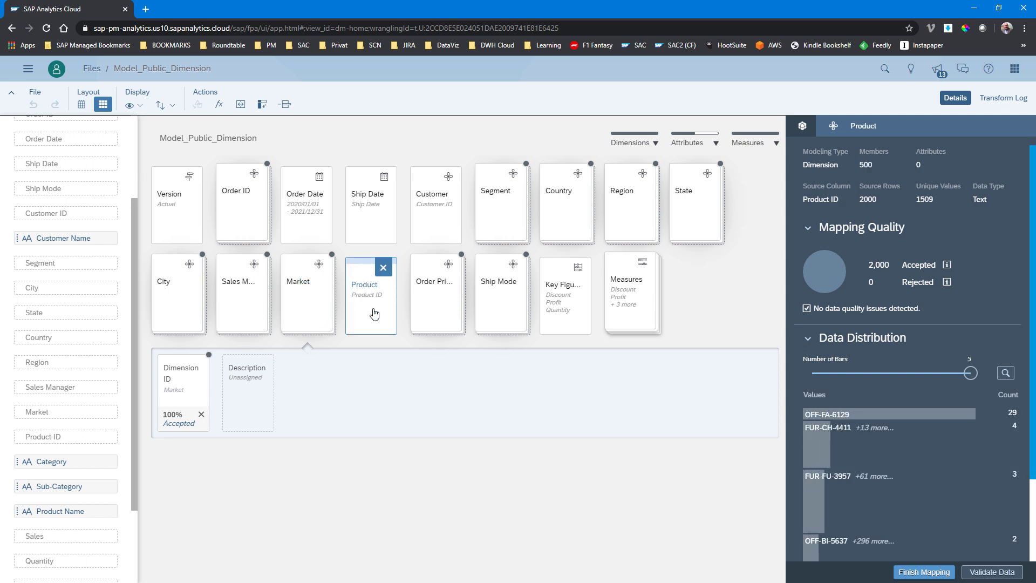
left_click(319, 312)
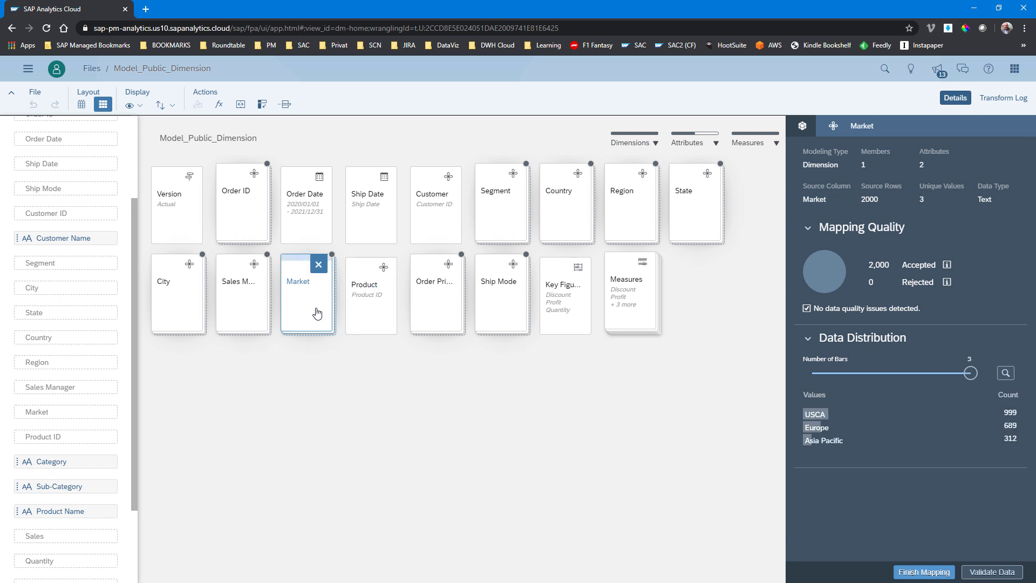
left_click(362, 313)
left_click(419, 311)
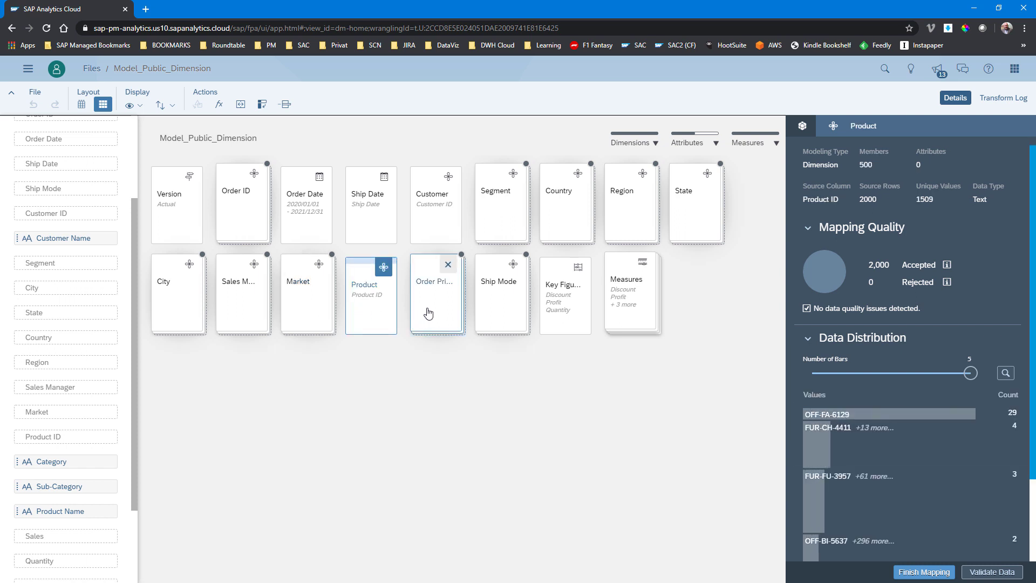
left_click(497, 313)
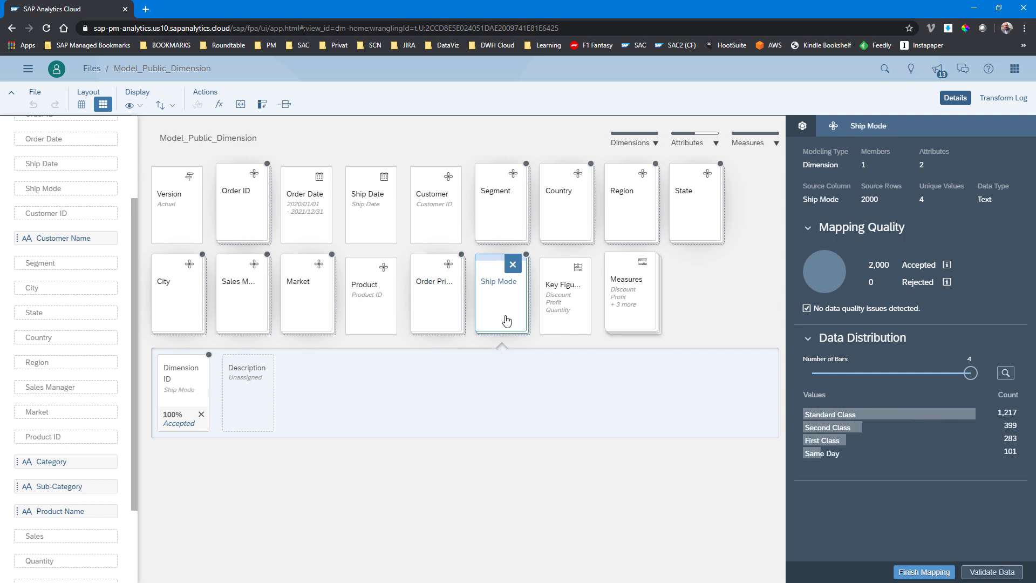
left_click(558, 322)
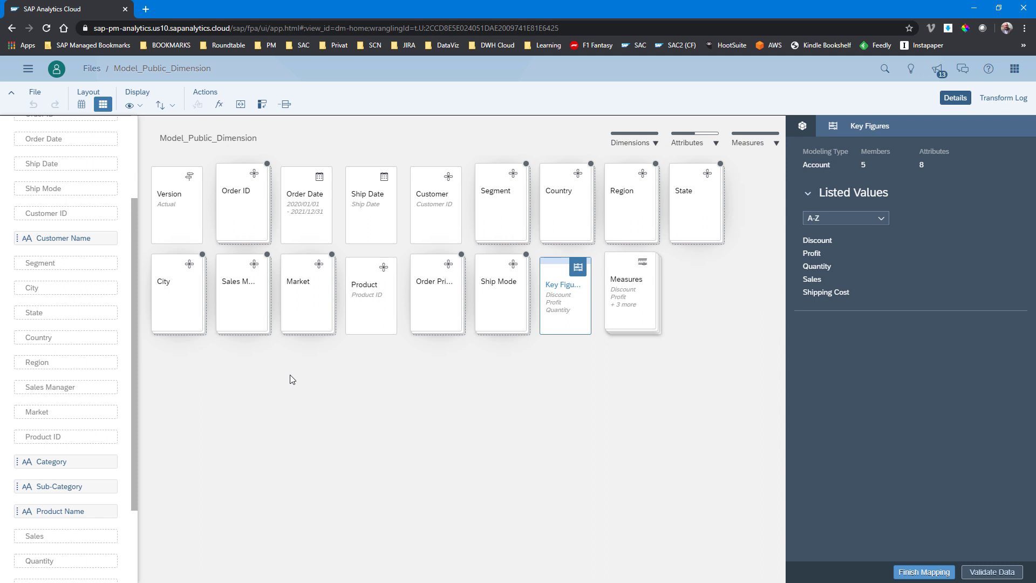
left_click(639, 307)
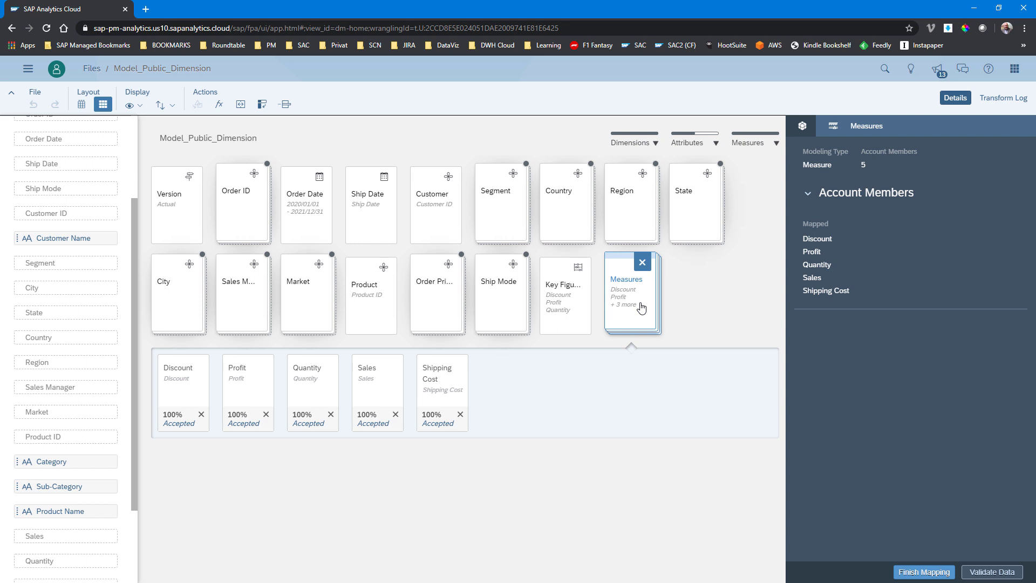
Finish the mapping to import the order data into the model, and return to the model's dimension overview
left_click(944, 572)
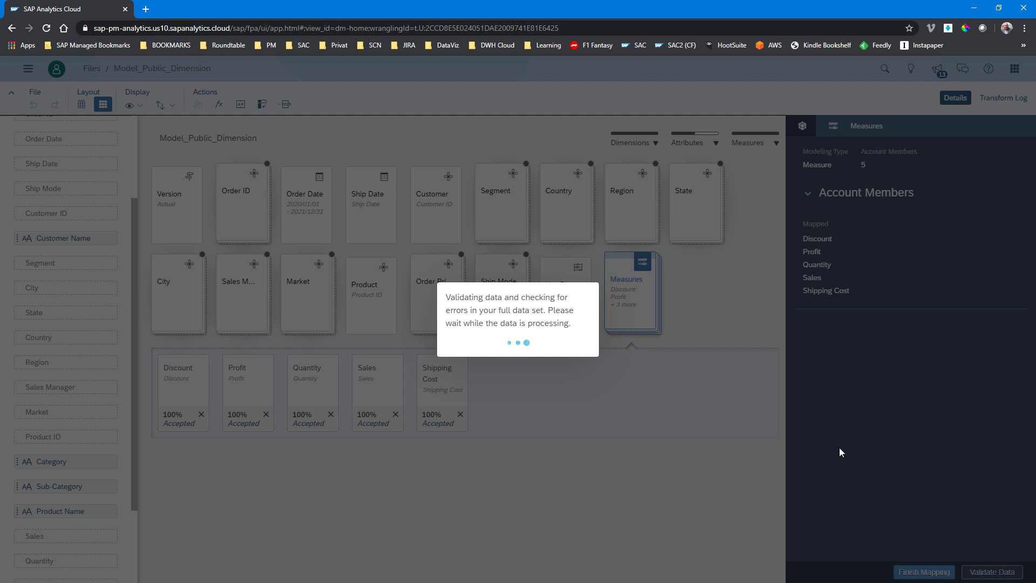
left_click(601, 356)
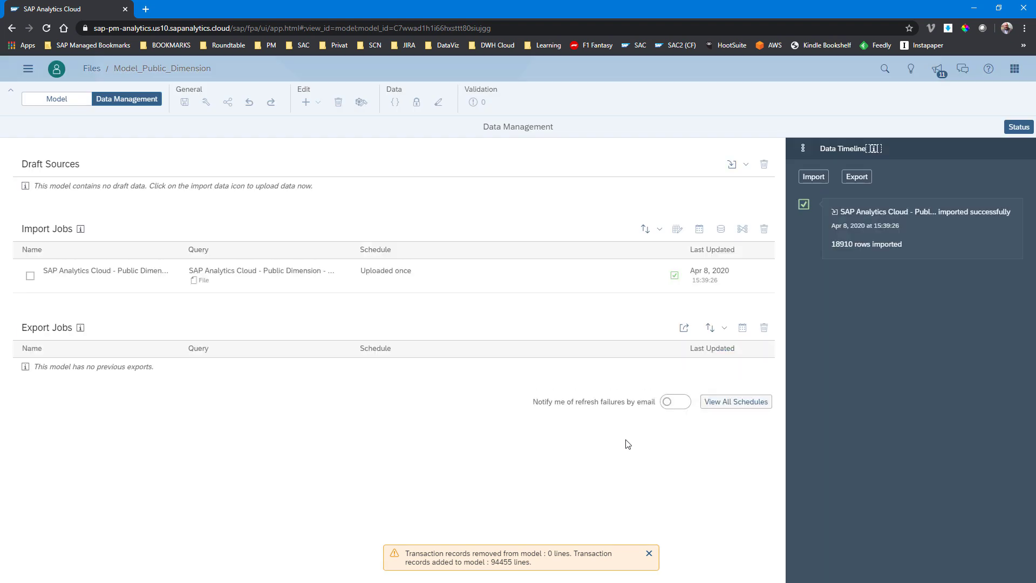
left_click(62, 100)
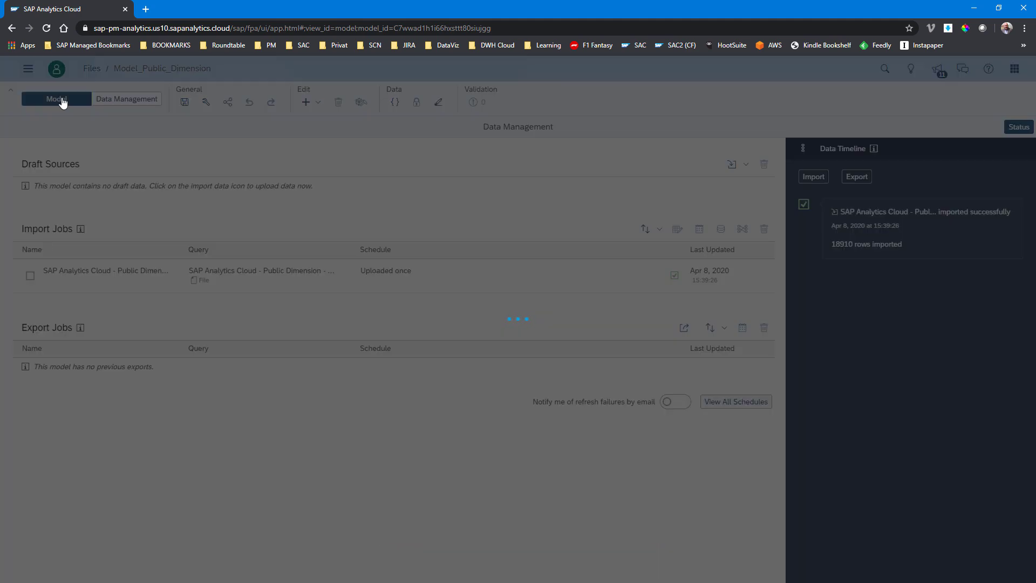